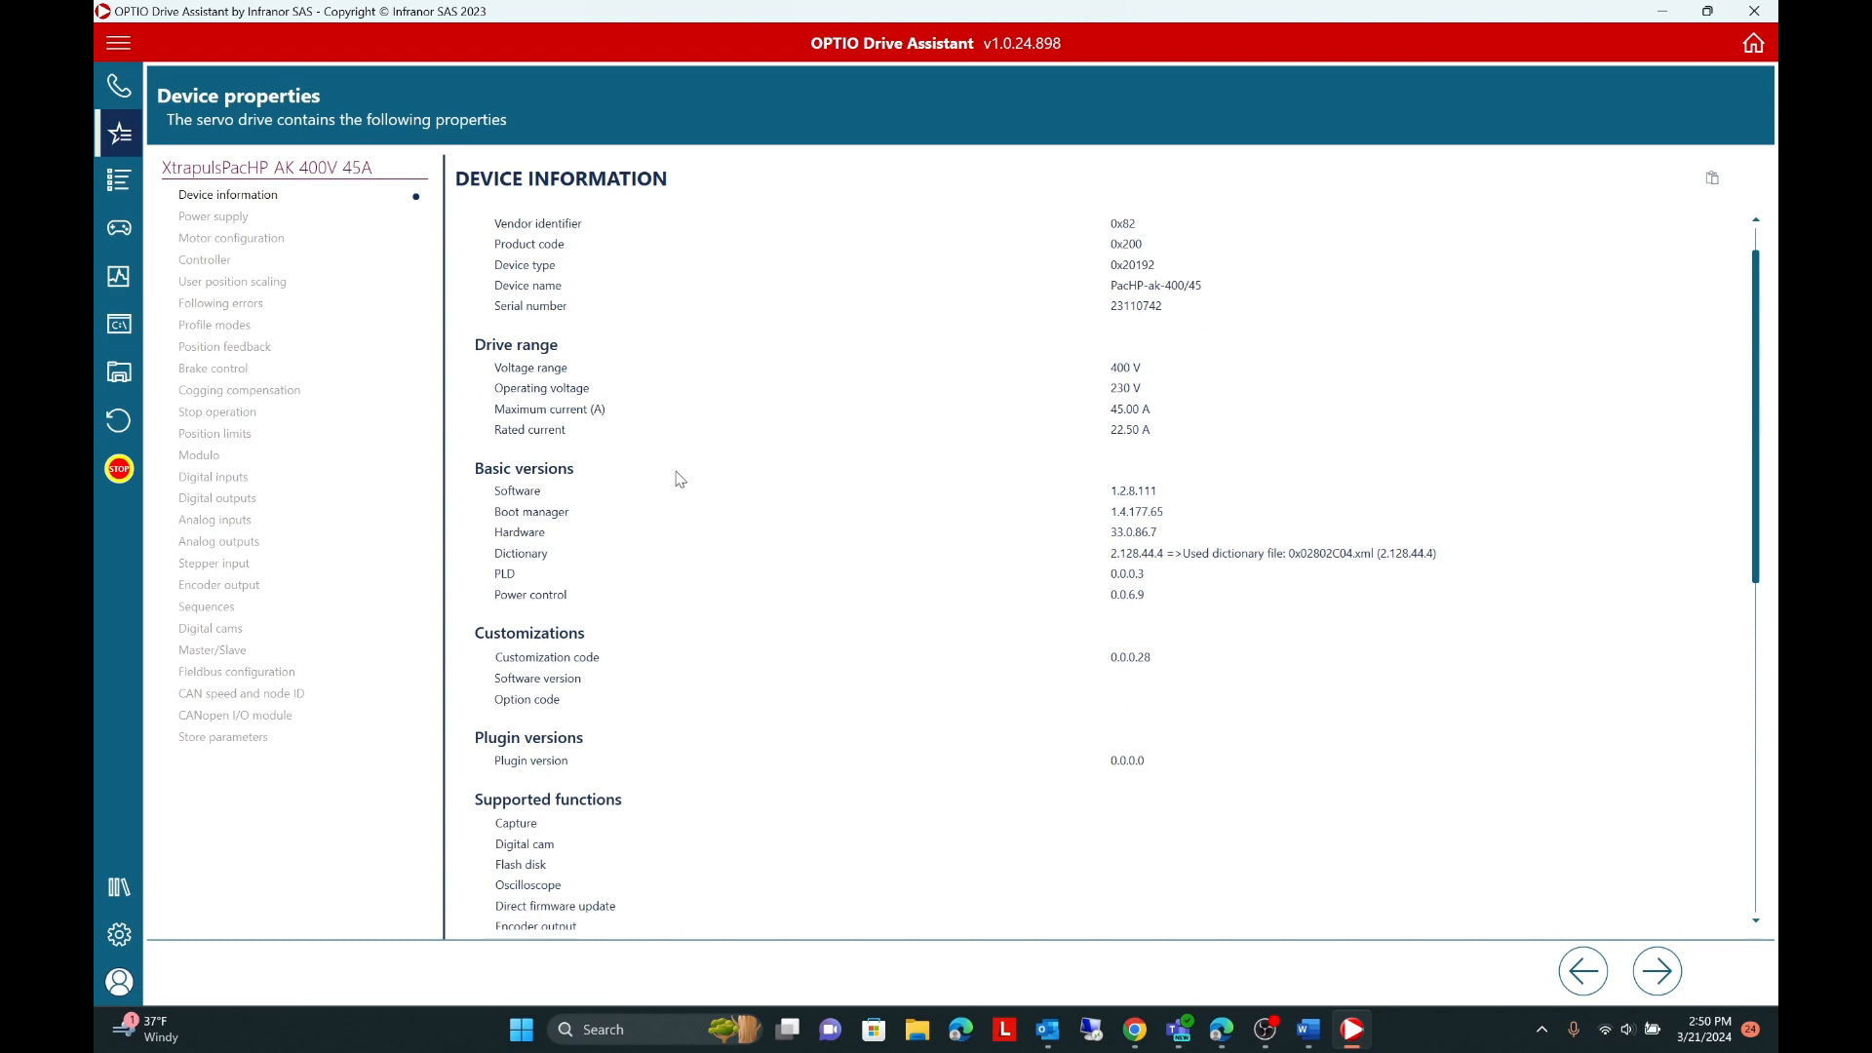
Step: Review the drive's device information and its standard and advanced power supply settings
scroll(672, 488, "down", 4)
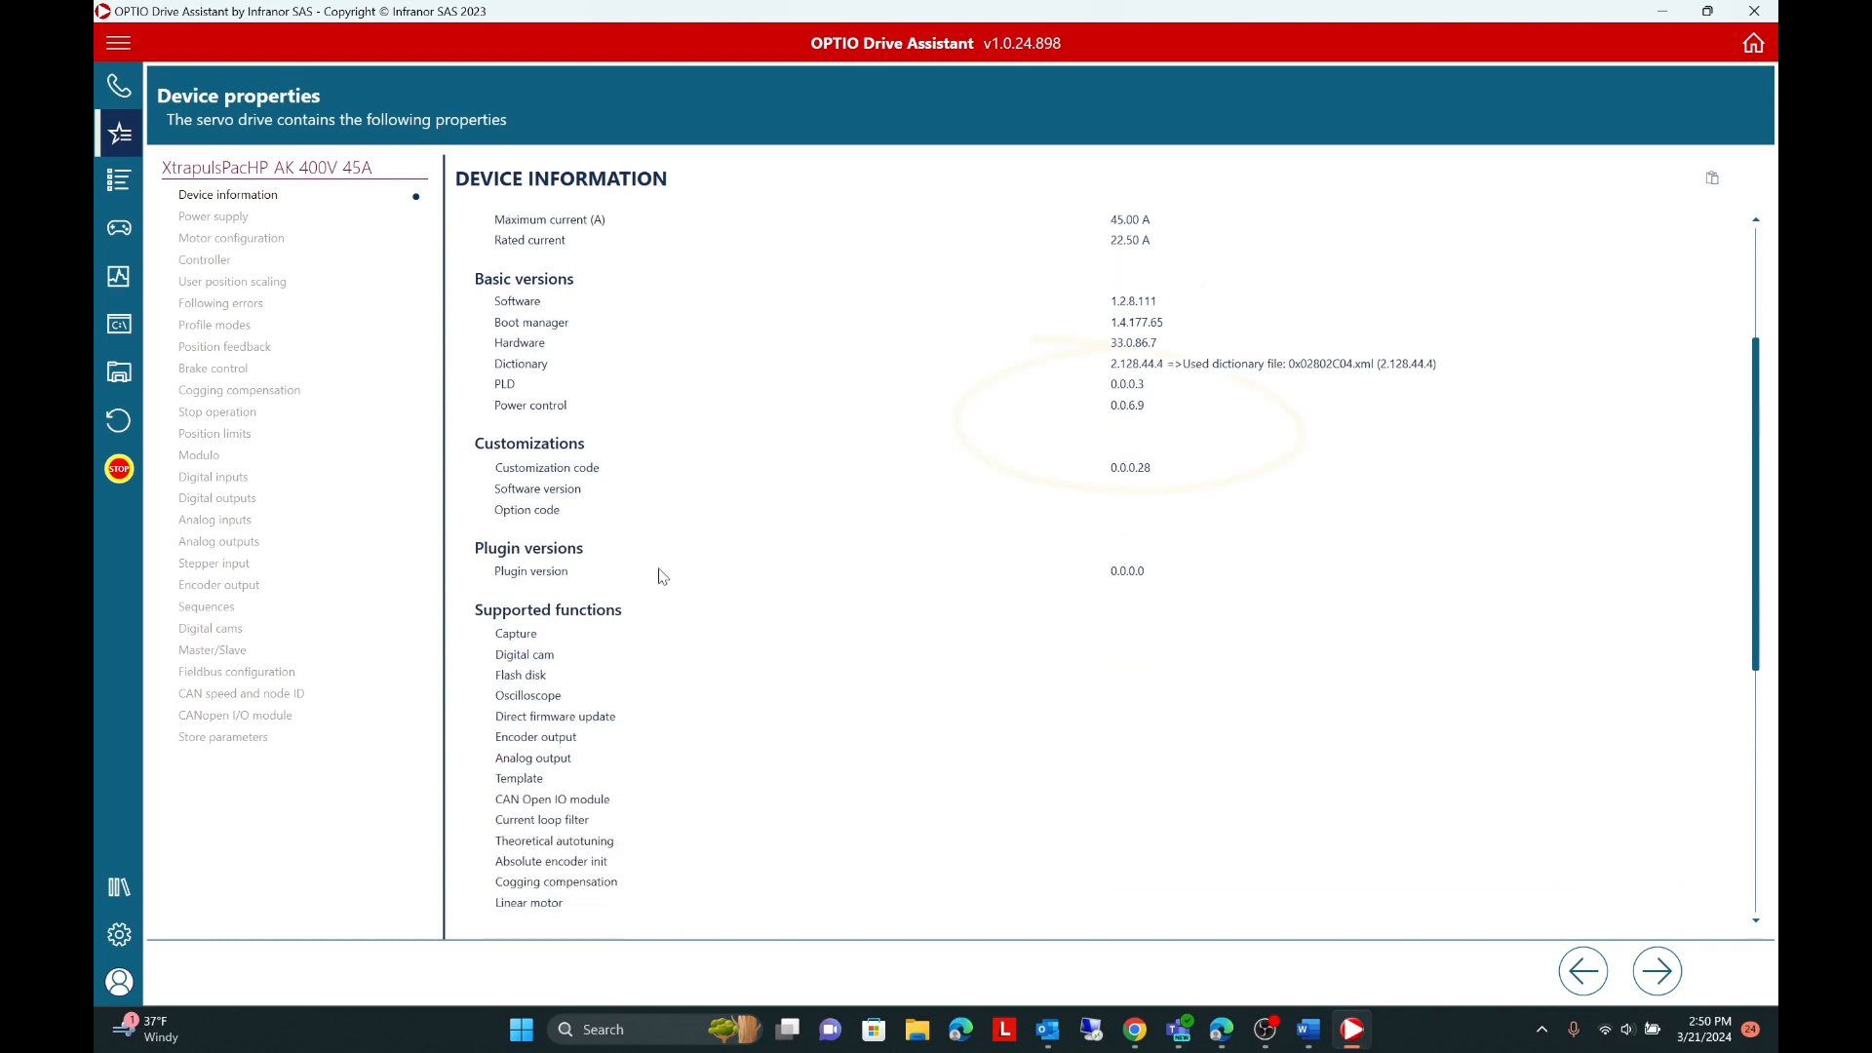
scroll(661, 583, "down", 1)
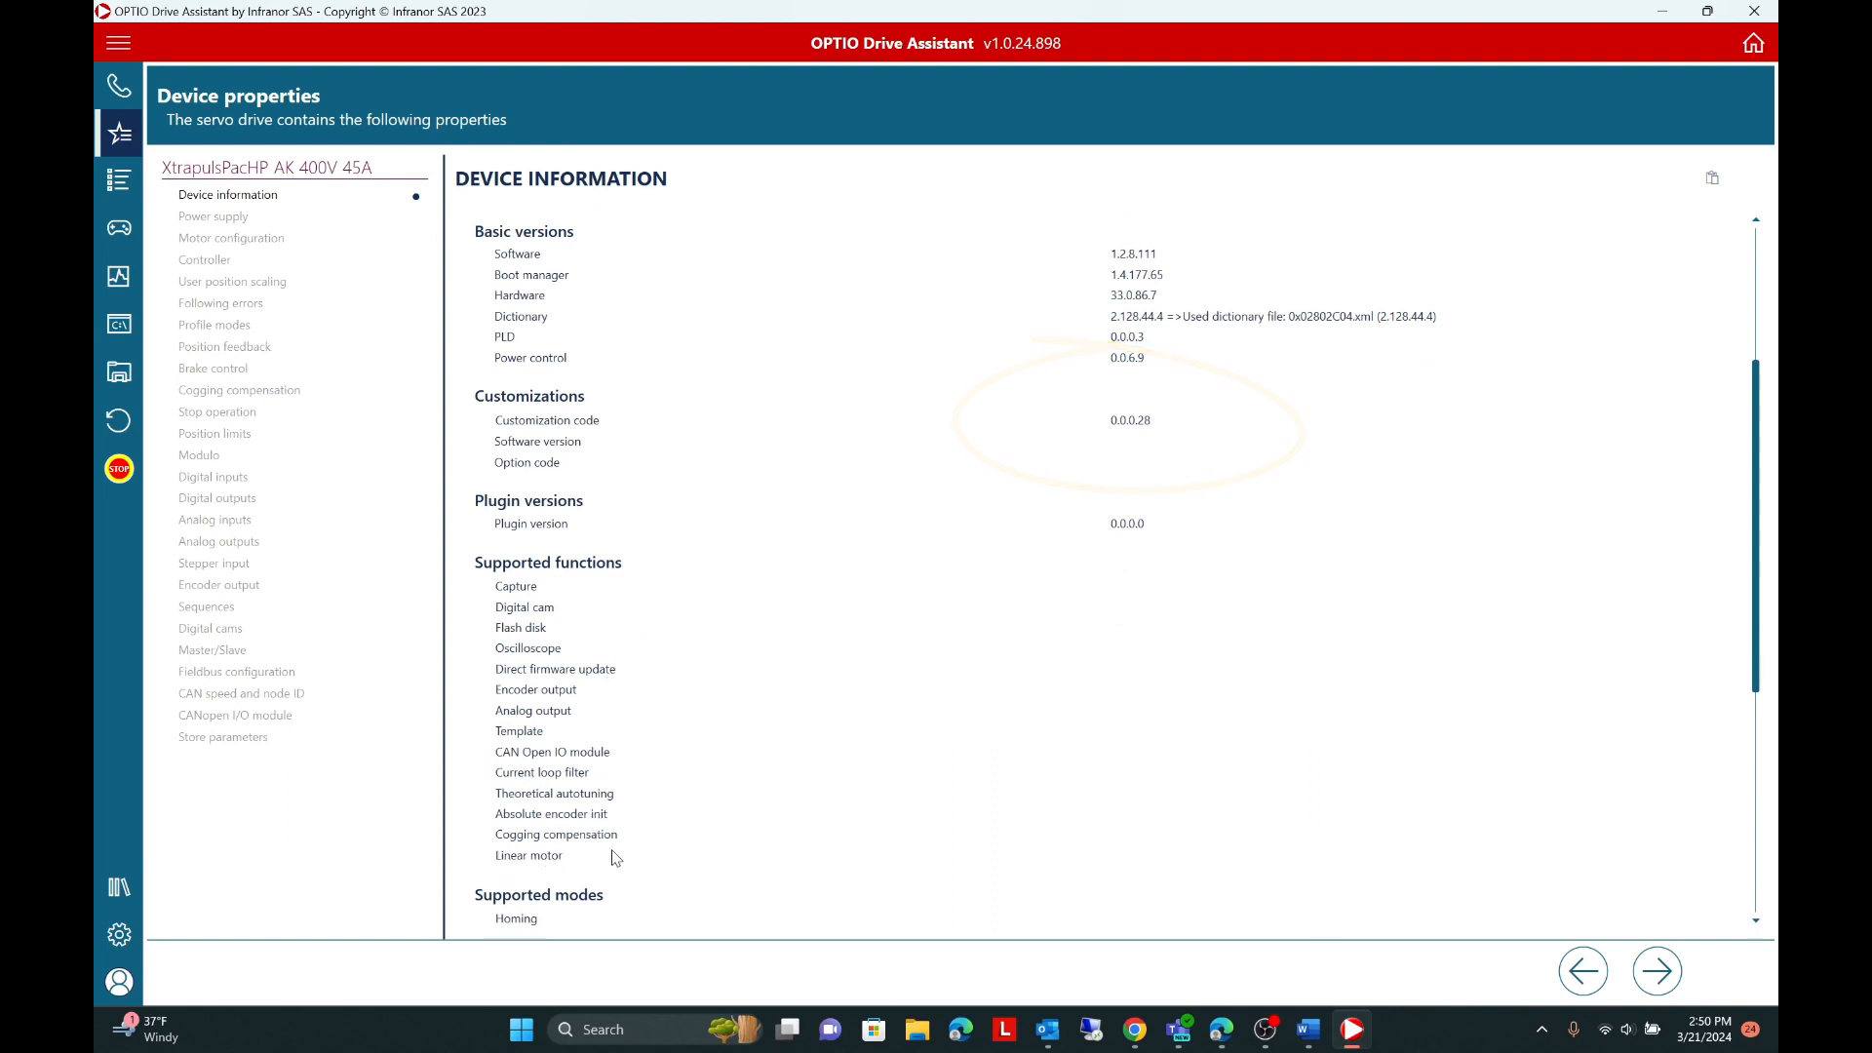
scroll(867, 478, "up", 1)
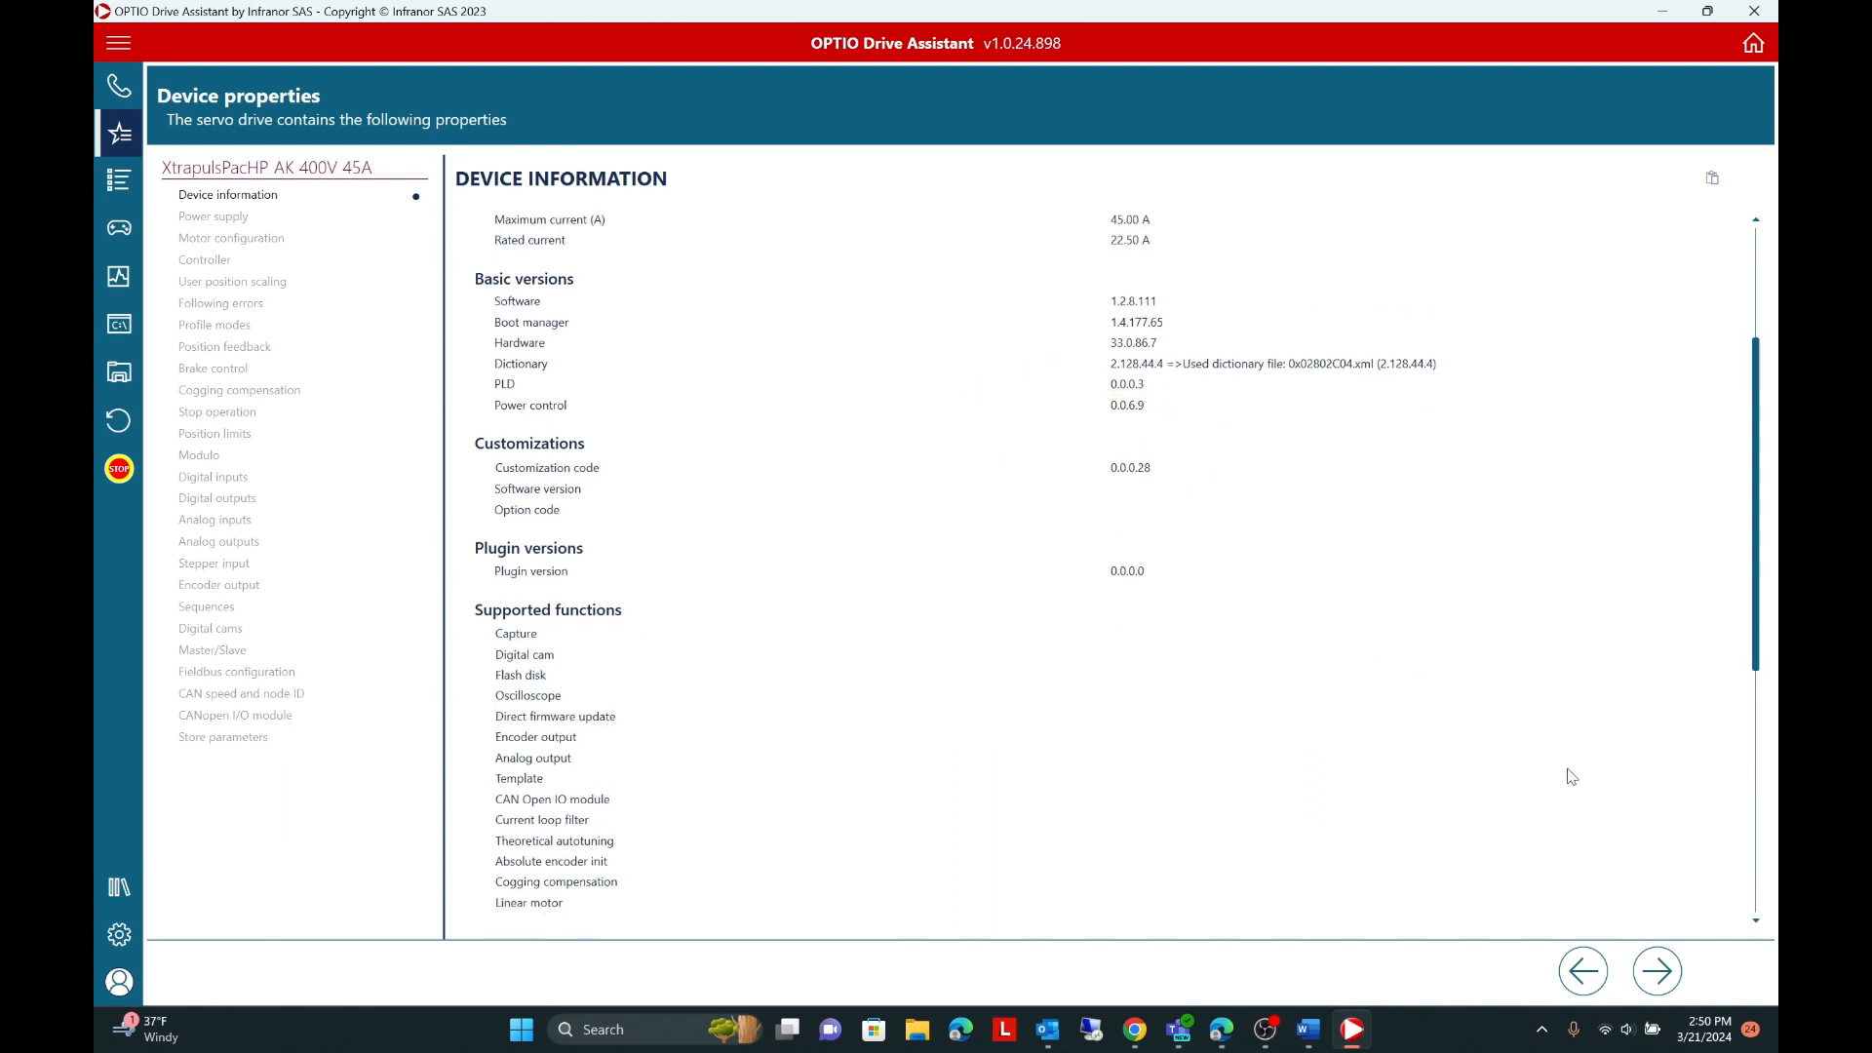
left_click(1656, 970)
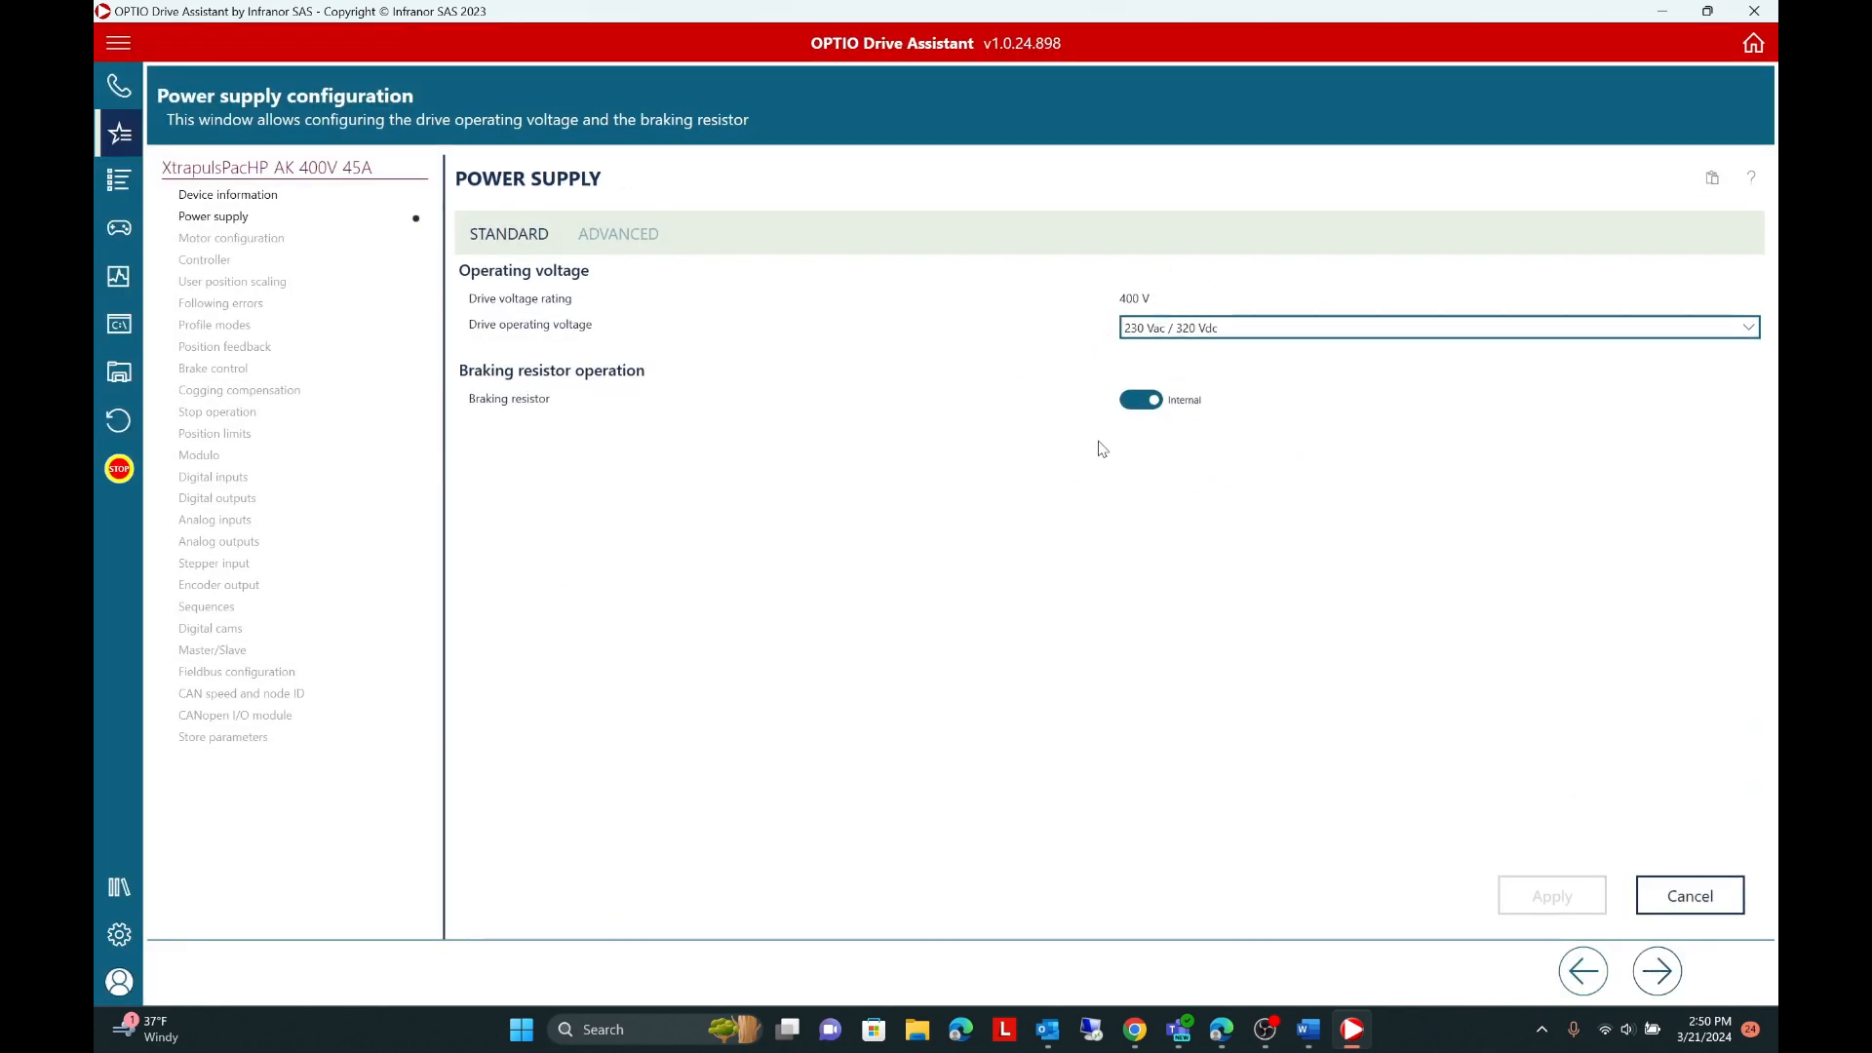
left_click(619, 238)
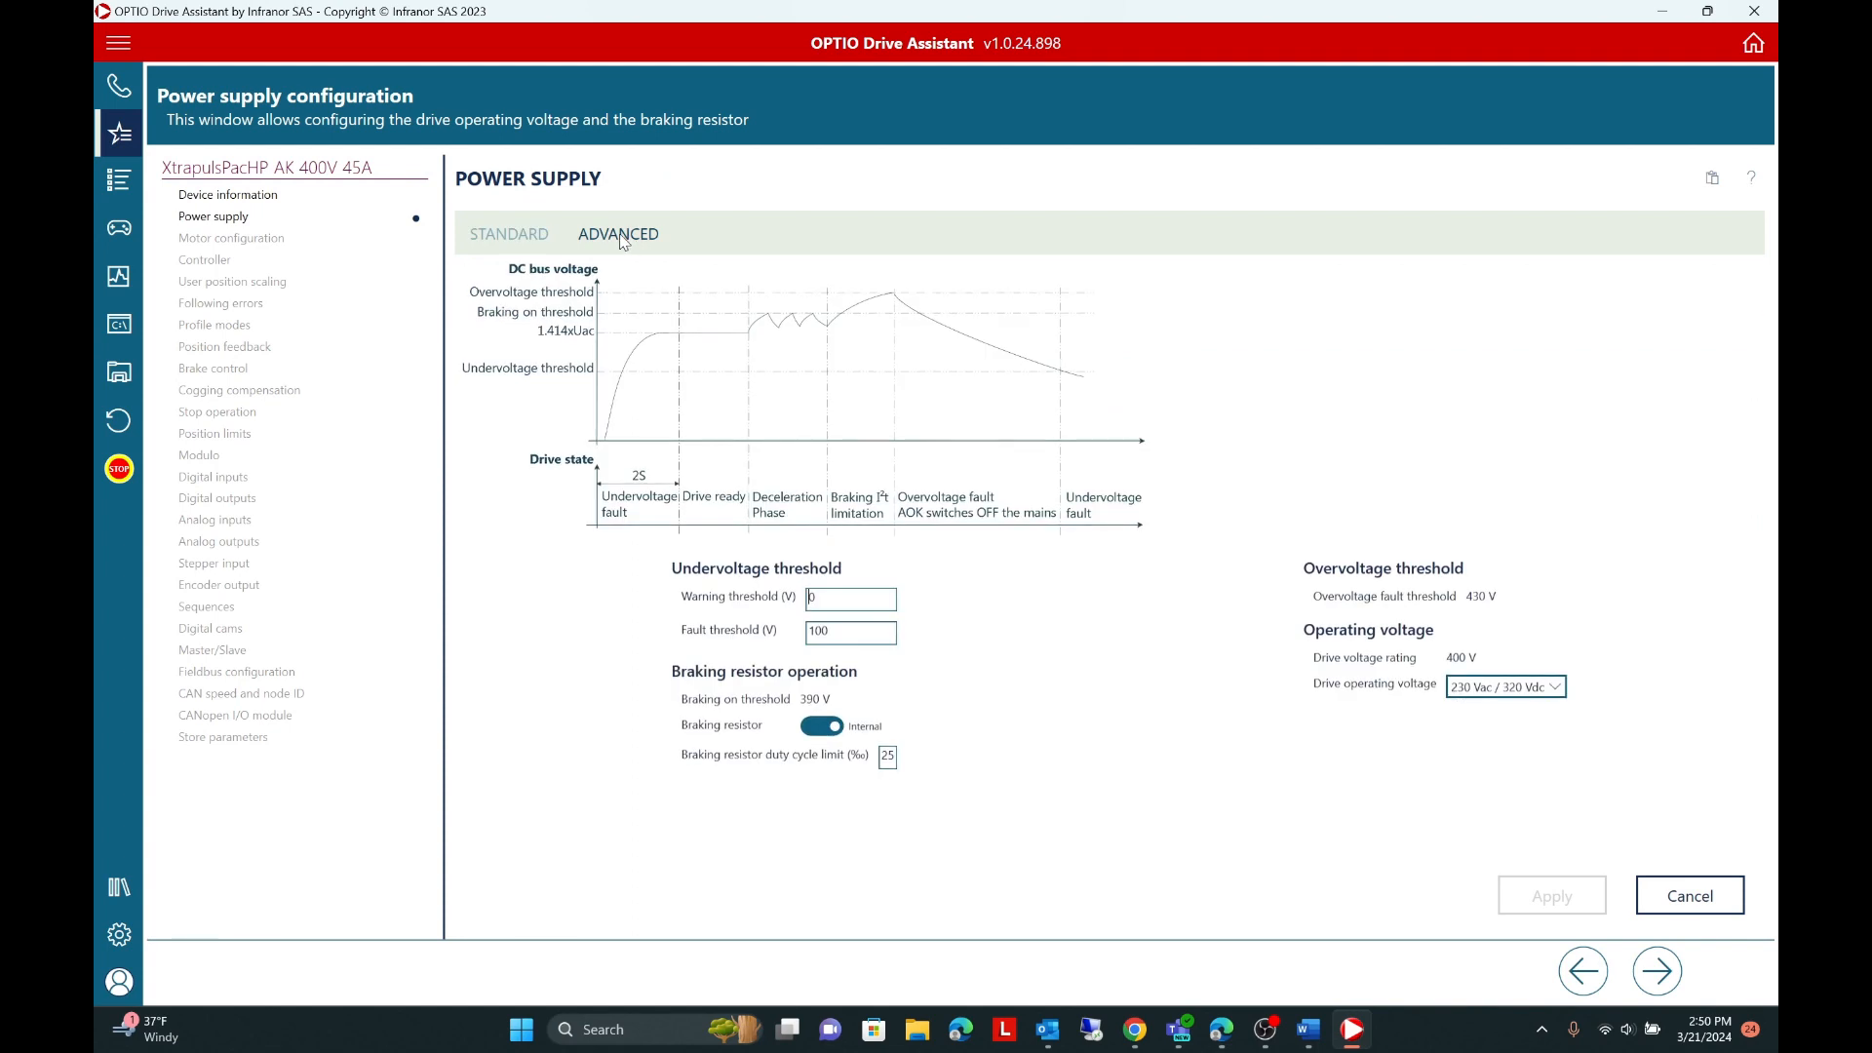
left_click(544, 242)
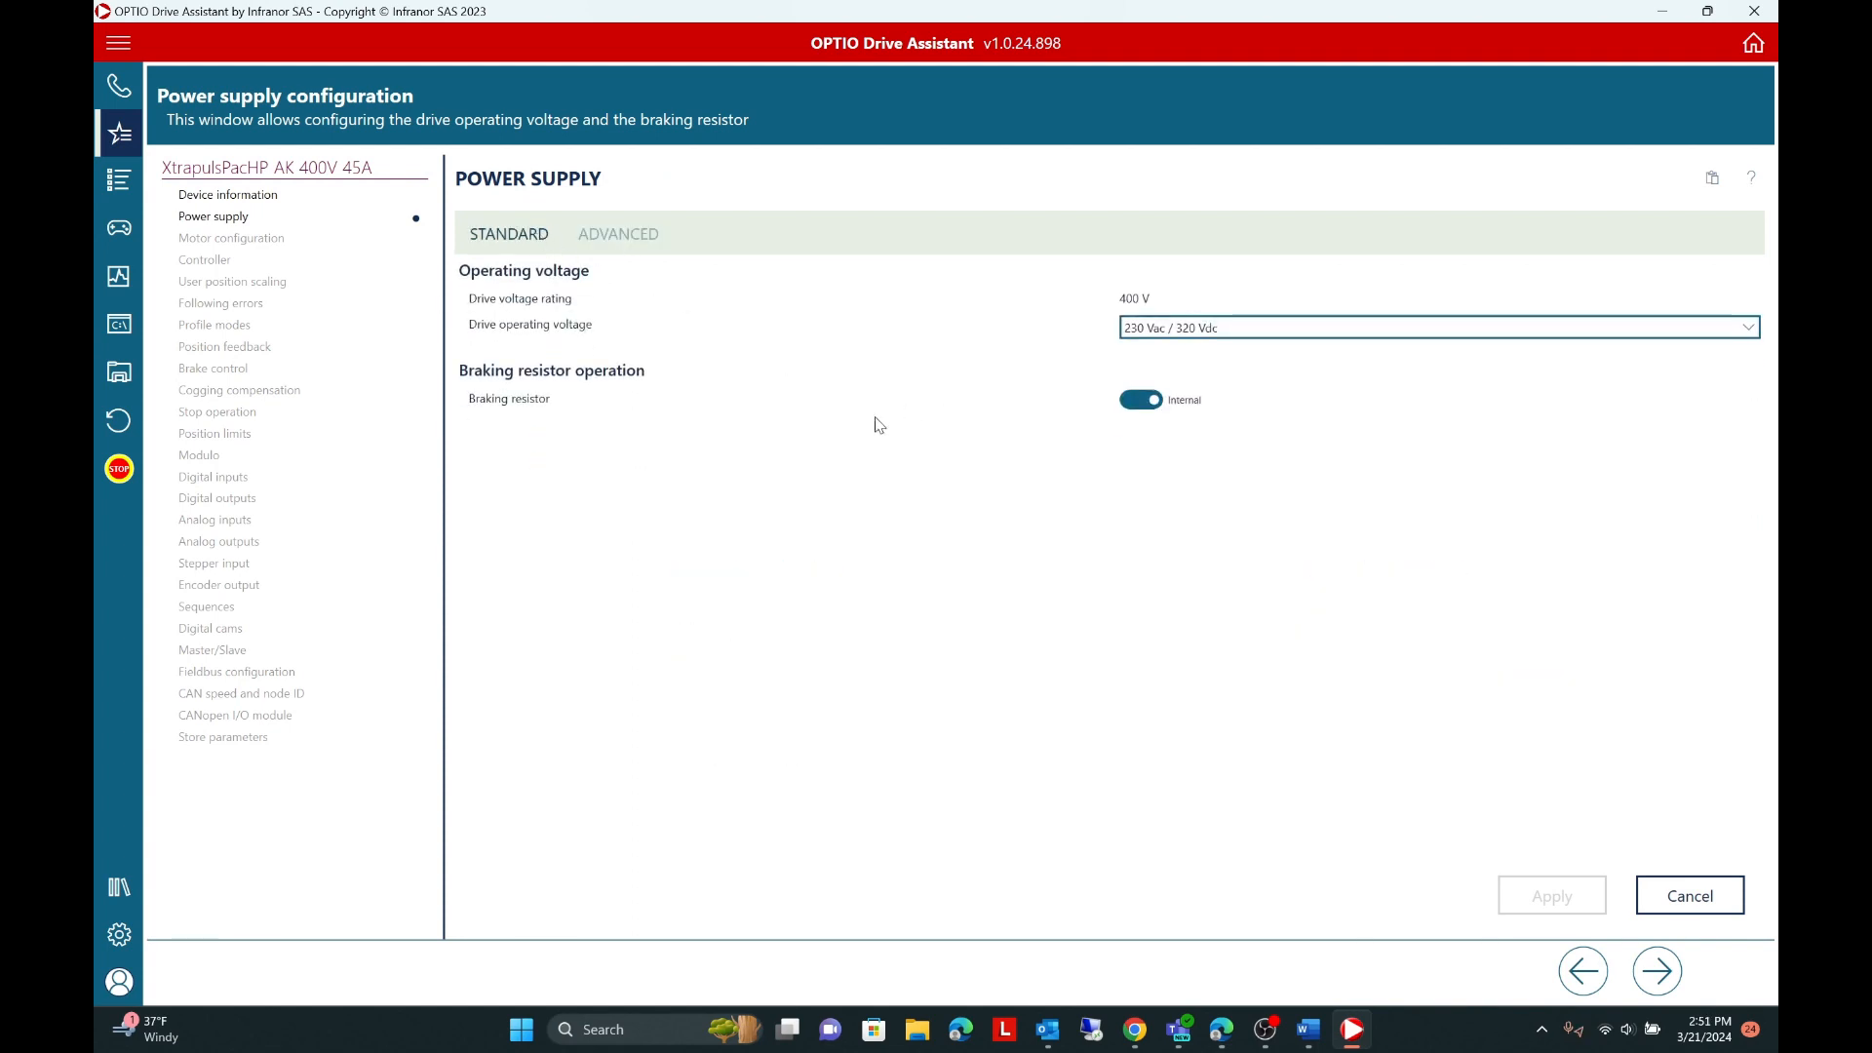
Step: Expand the position sensor, drive current loop, motor protection and motor control details in the advanced motor configuration
left_click(1662, 972)
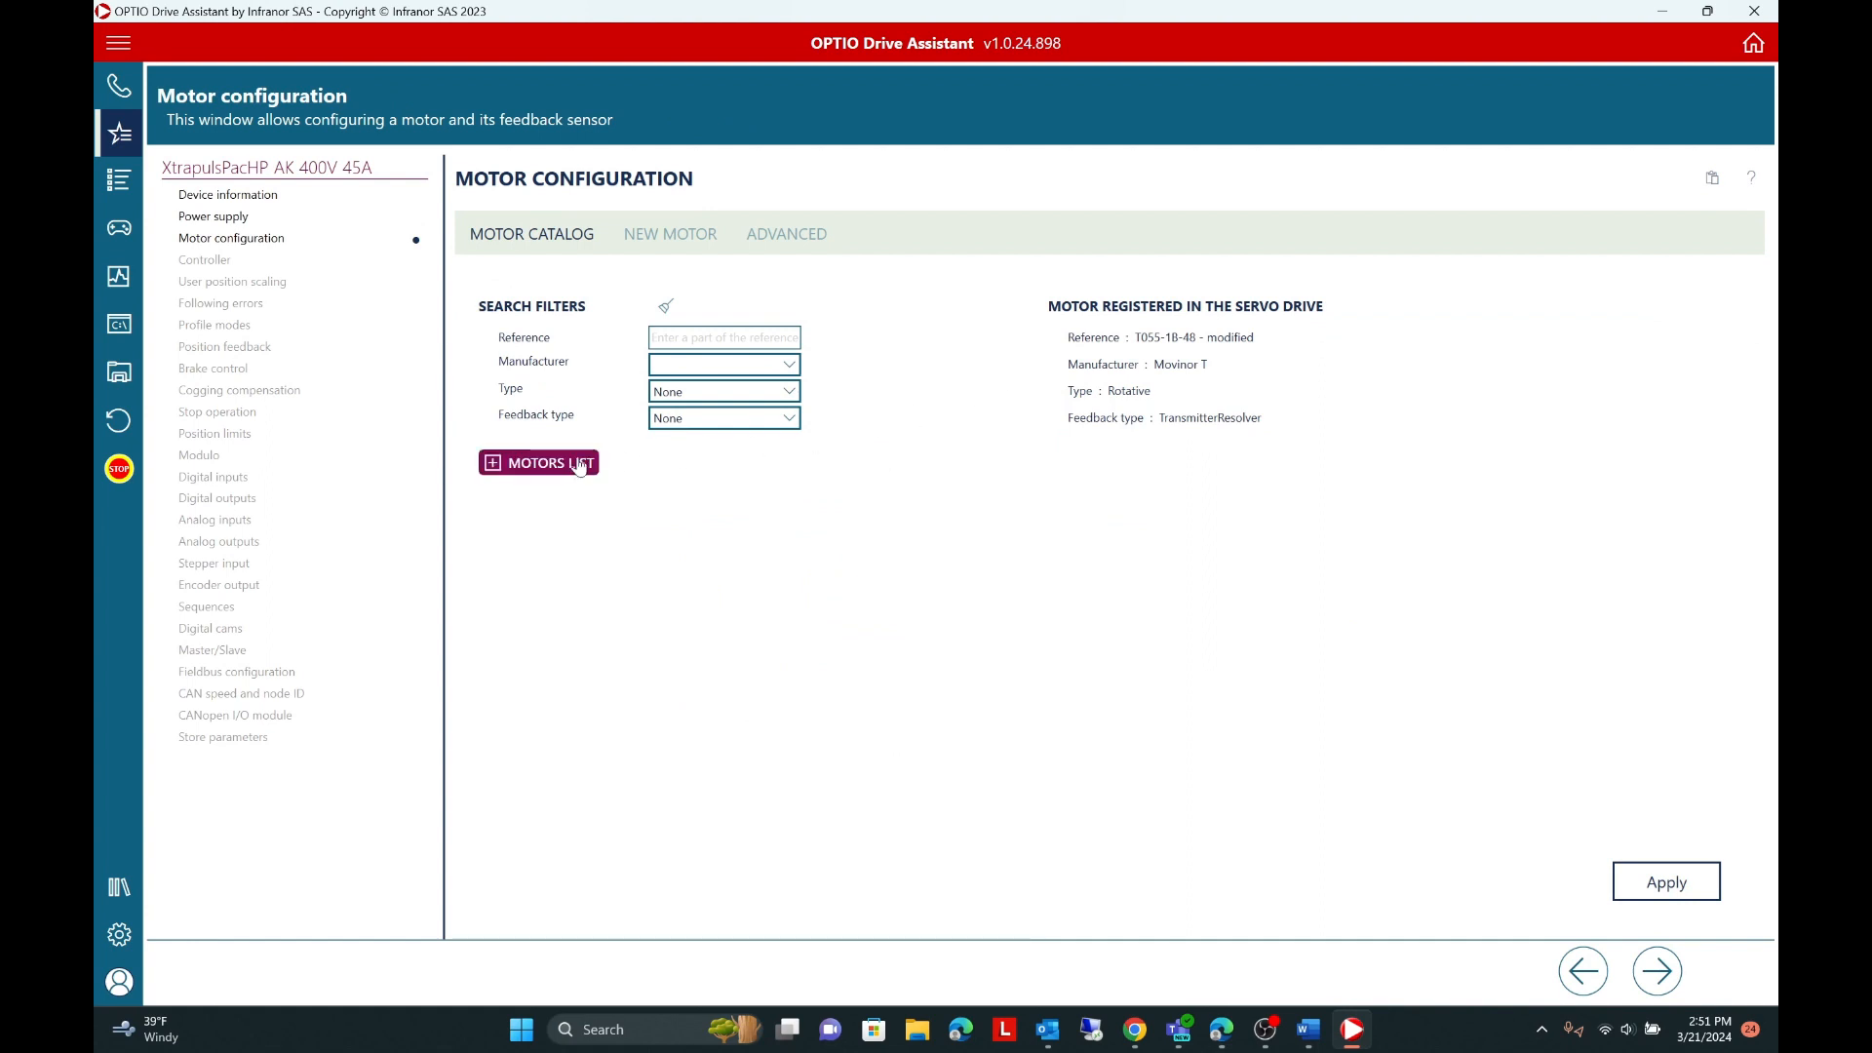
left_click(787, 235)
left_click(541, 500)
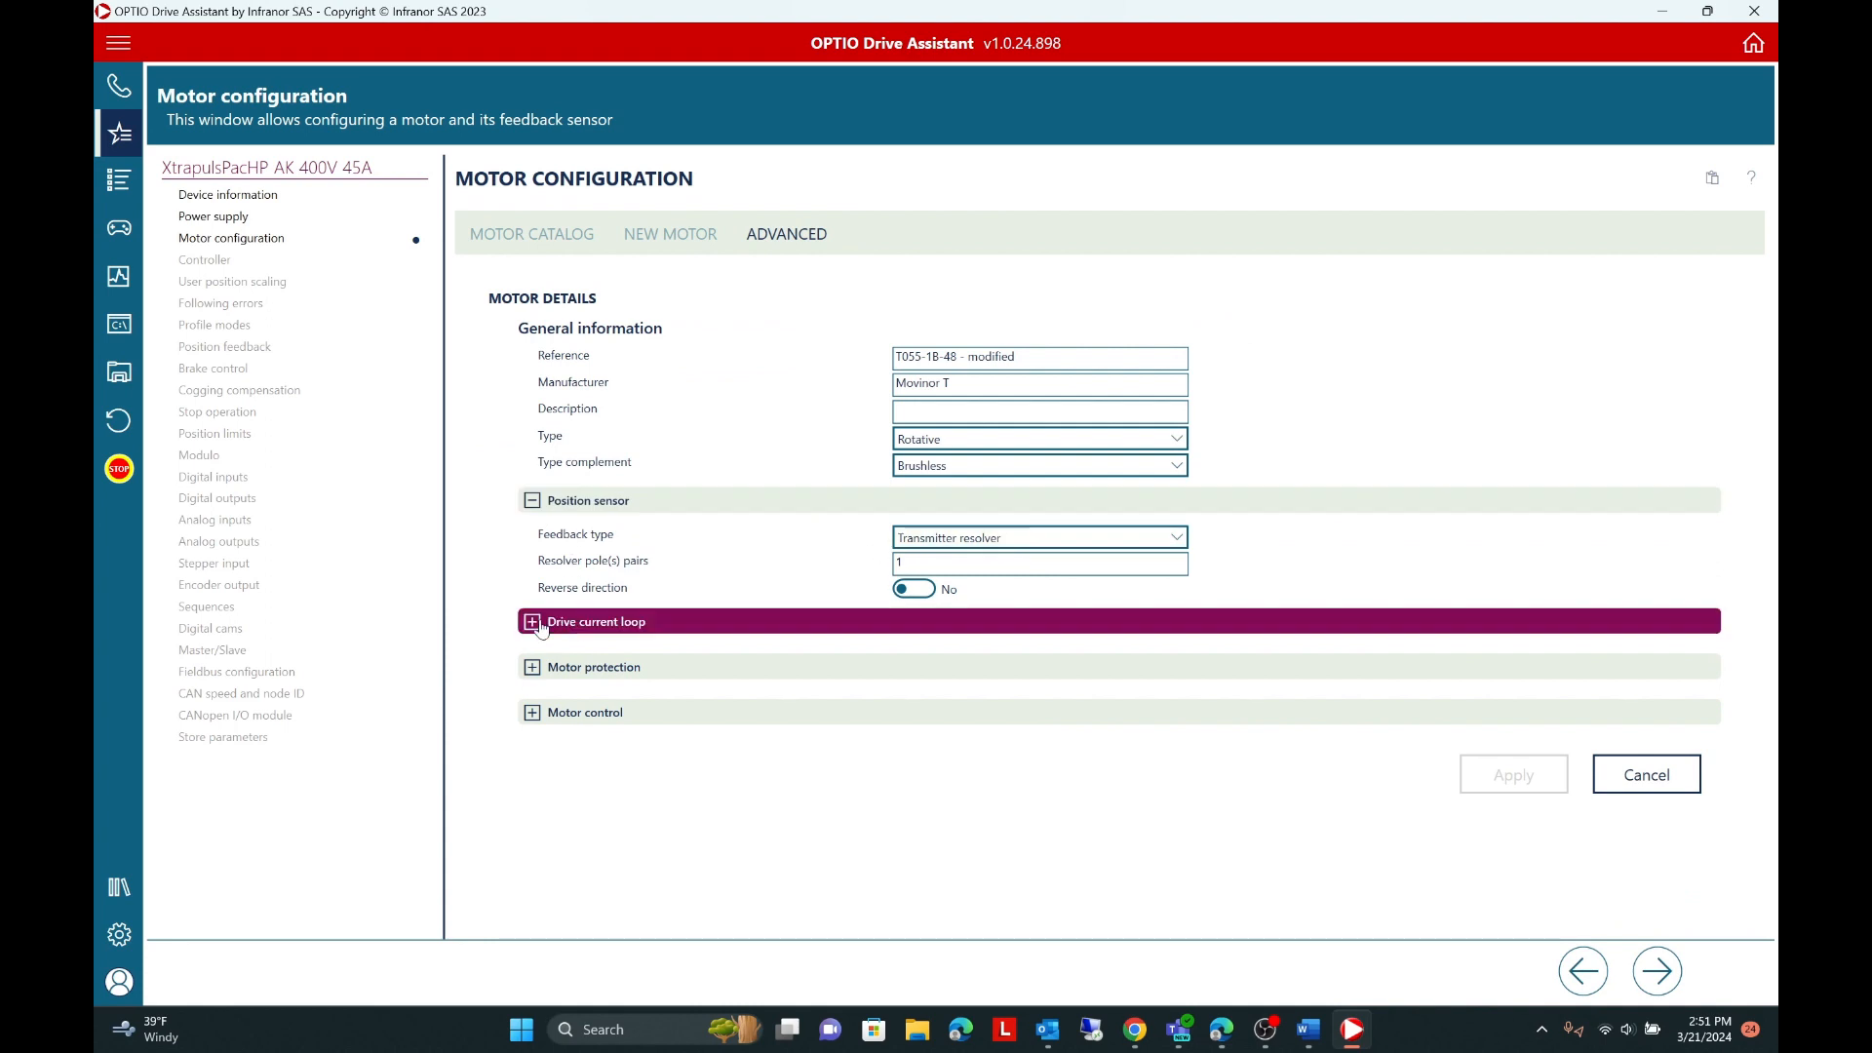
left_click(581, 626)
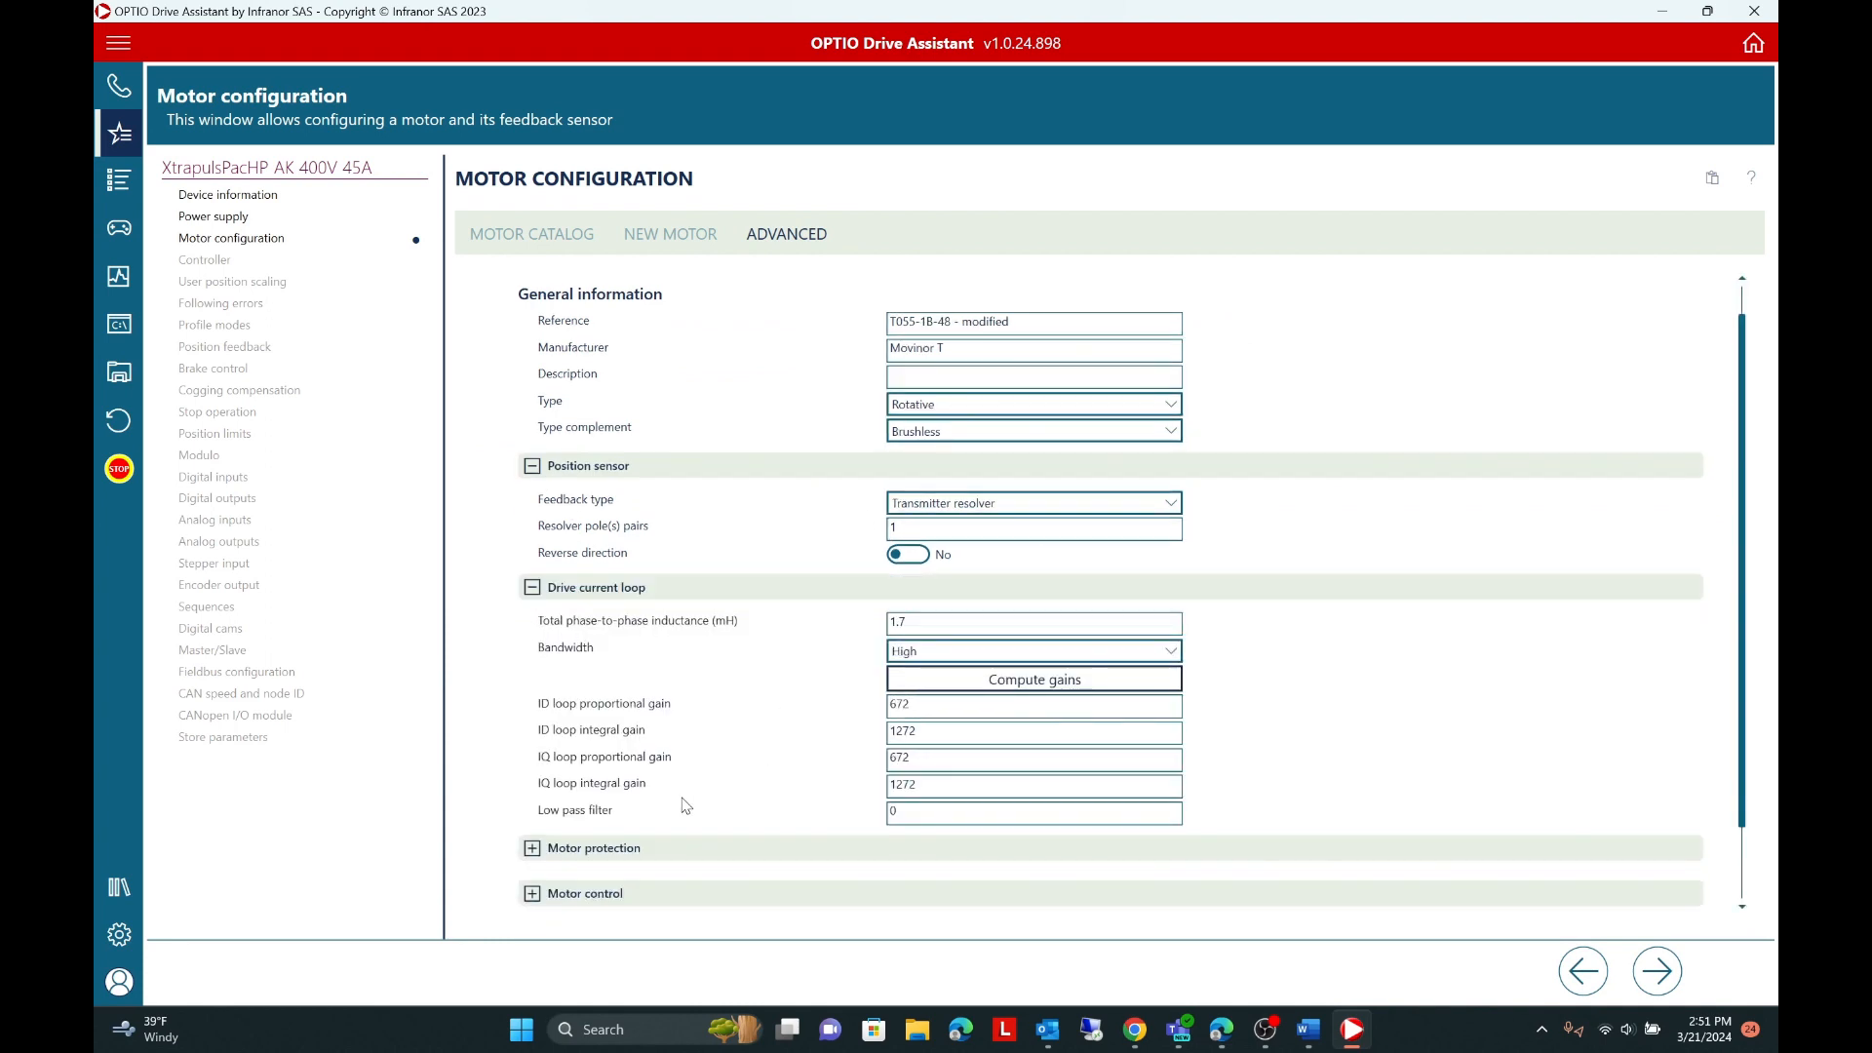
left_click(541, 852)
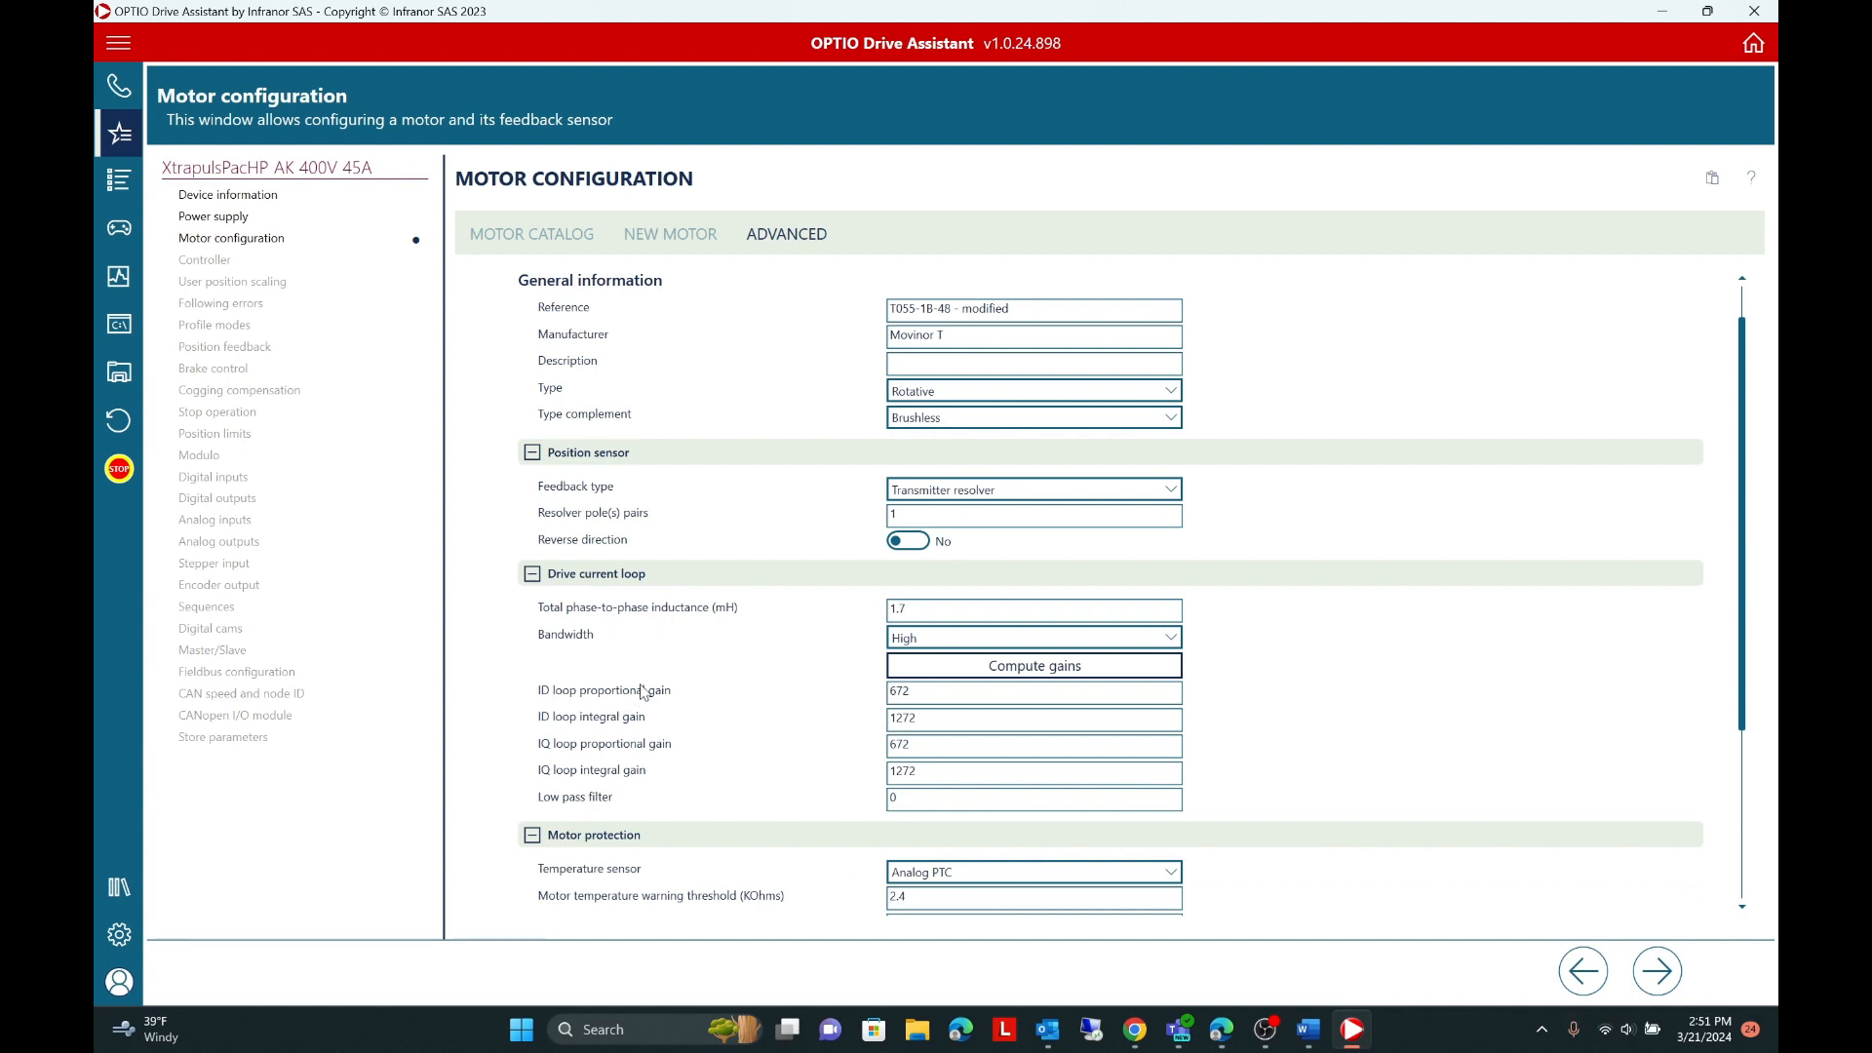
left_click_drag(1741, 527, 1743, 695)
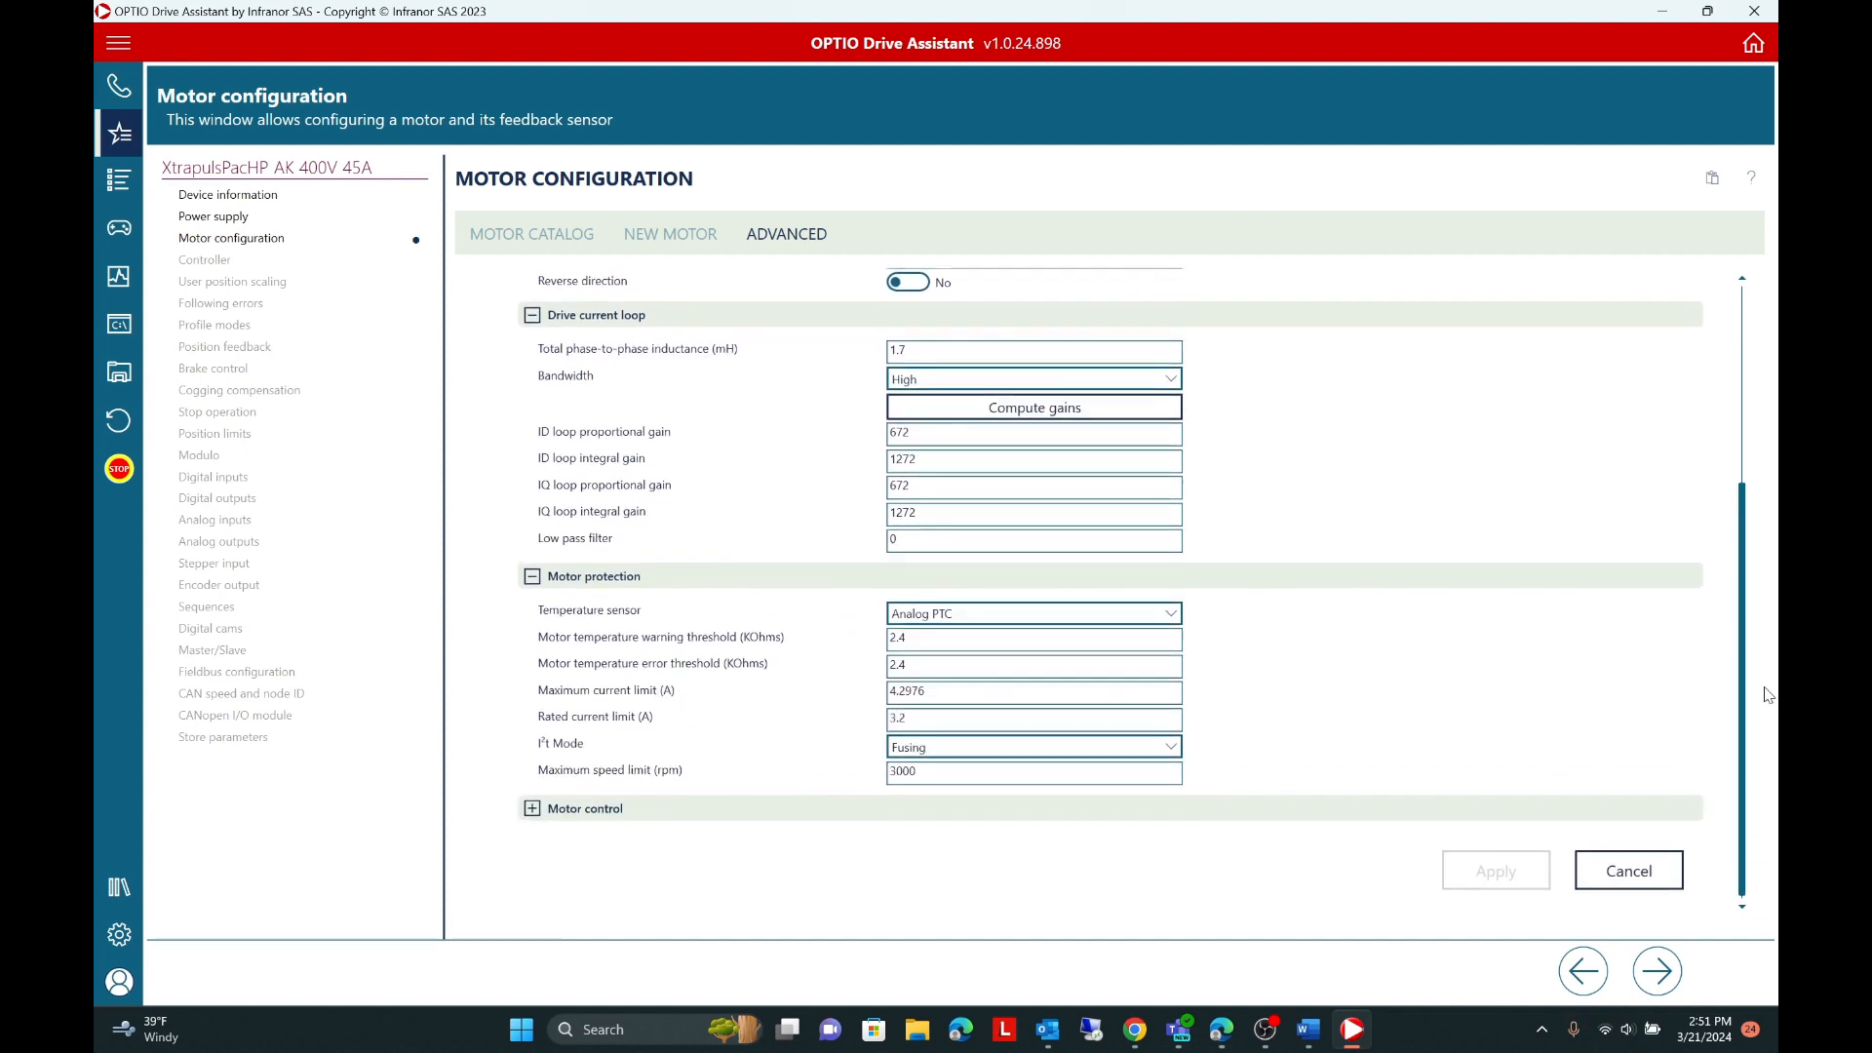
left_click(532, 806)
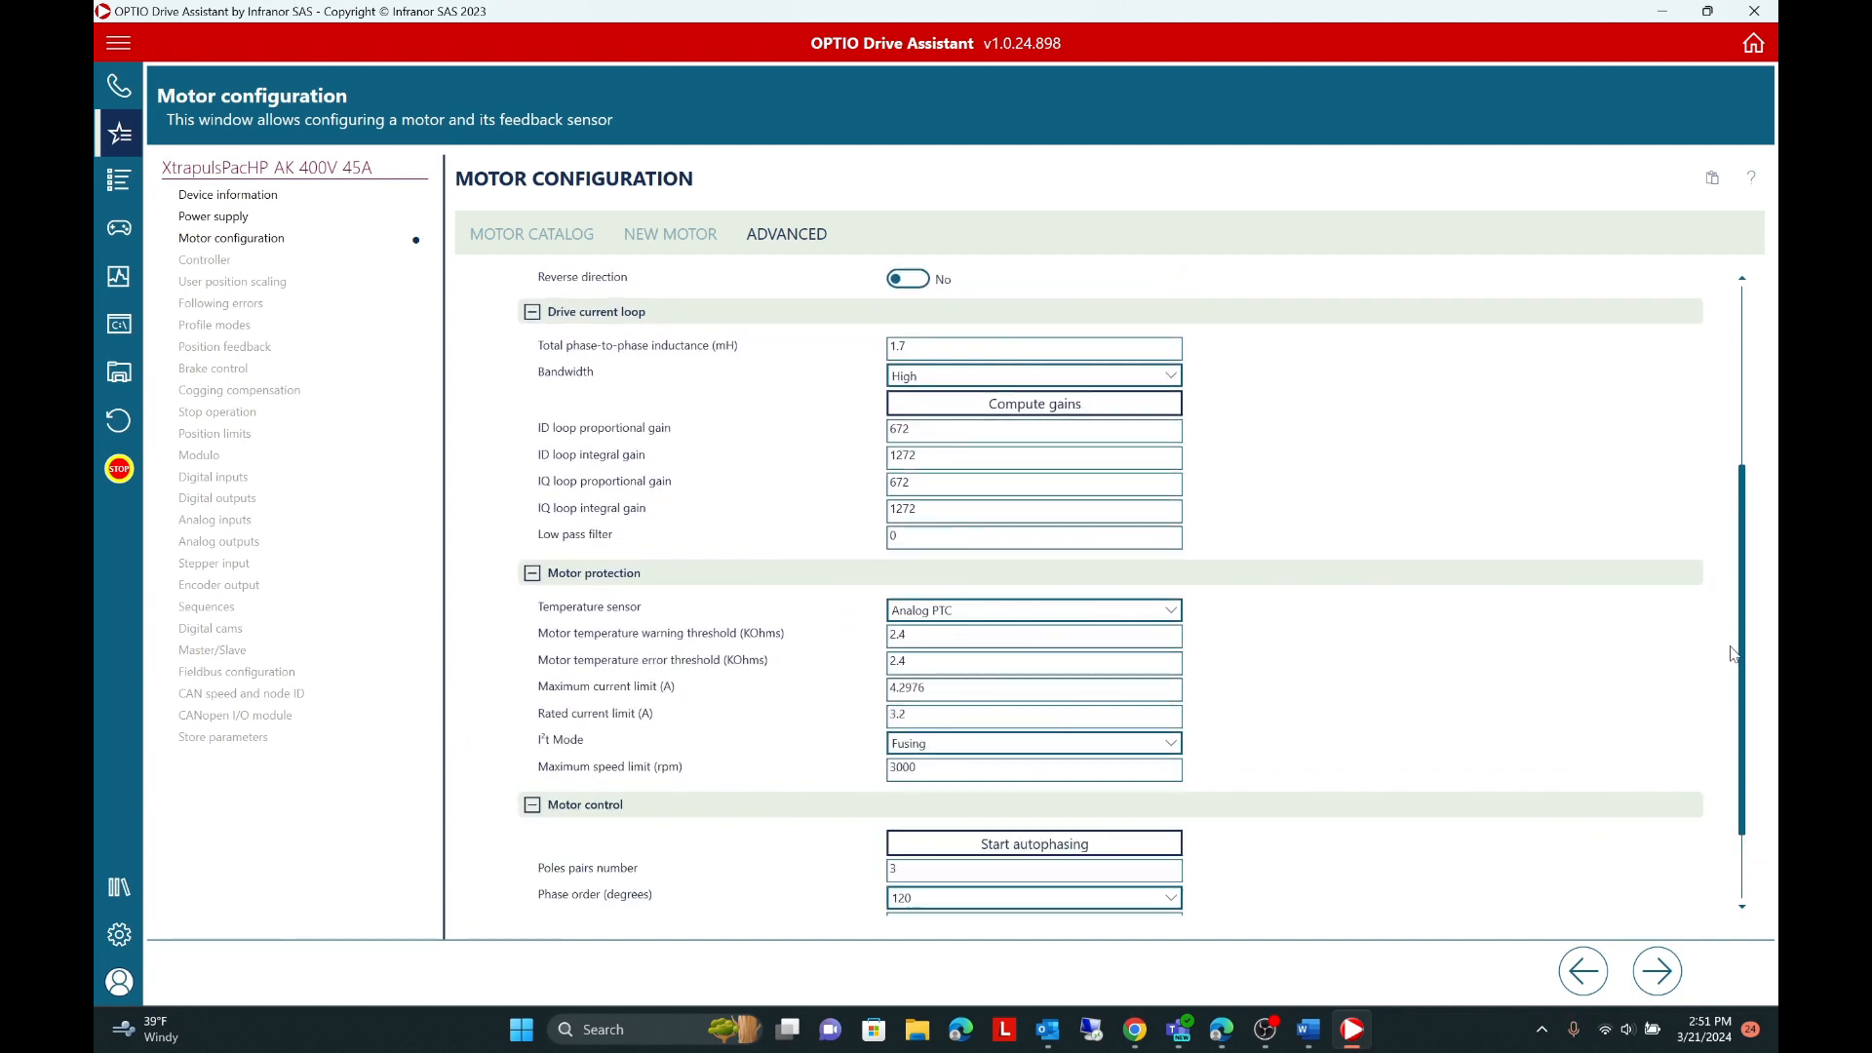
Step: Run the autophasing procedure for the motor and dismiss its completion notification
scroll(1750, 775, "down", 2)
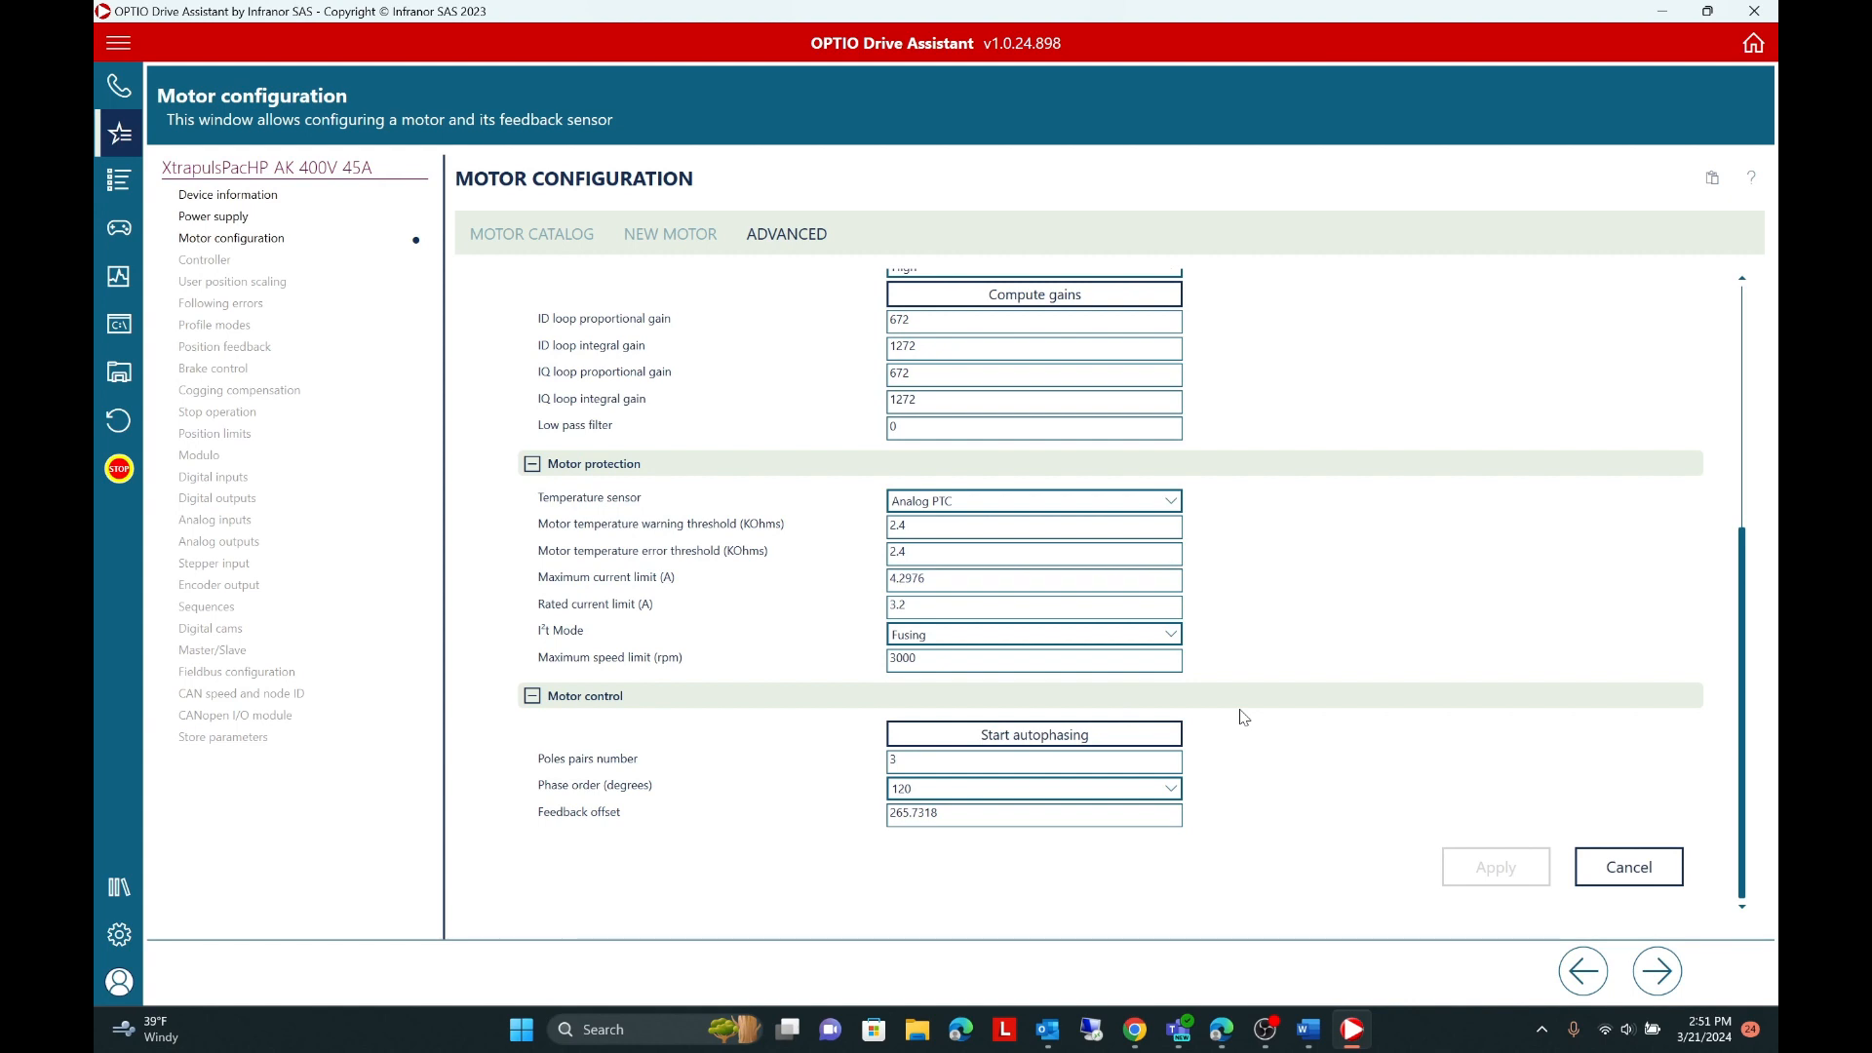
left_click(1100, 748)
left_click(1115, 630)
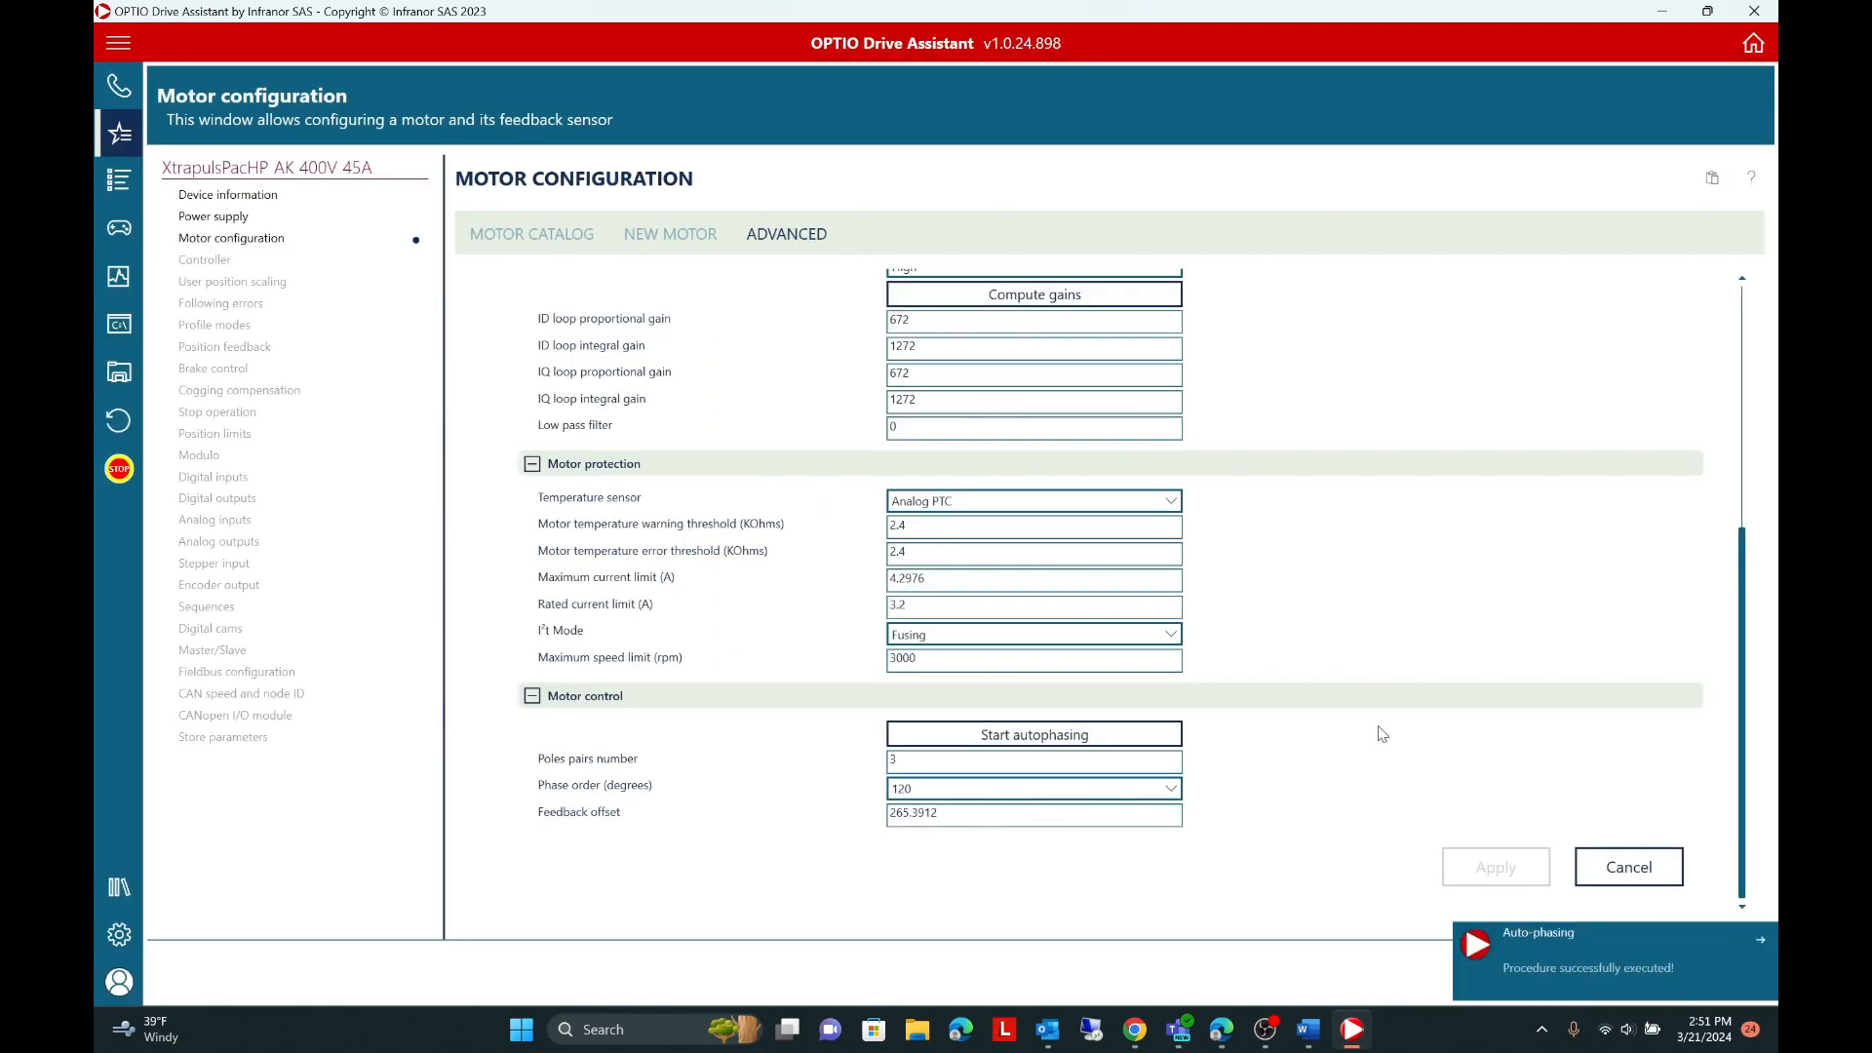
left_click(1762, 943)
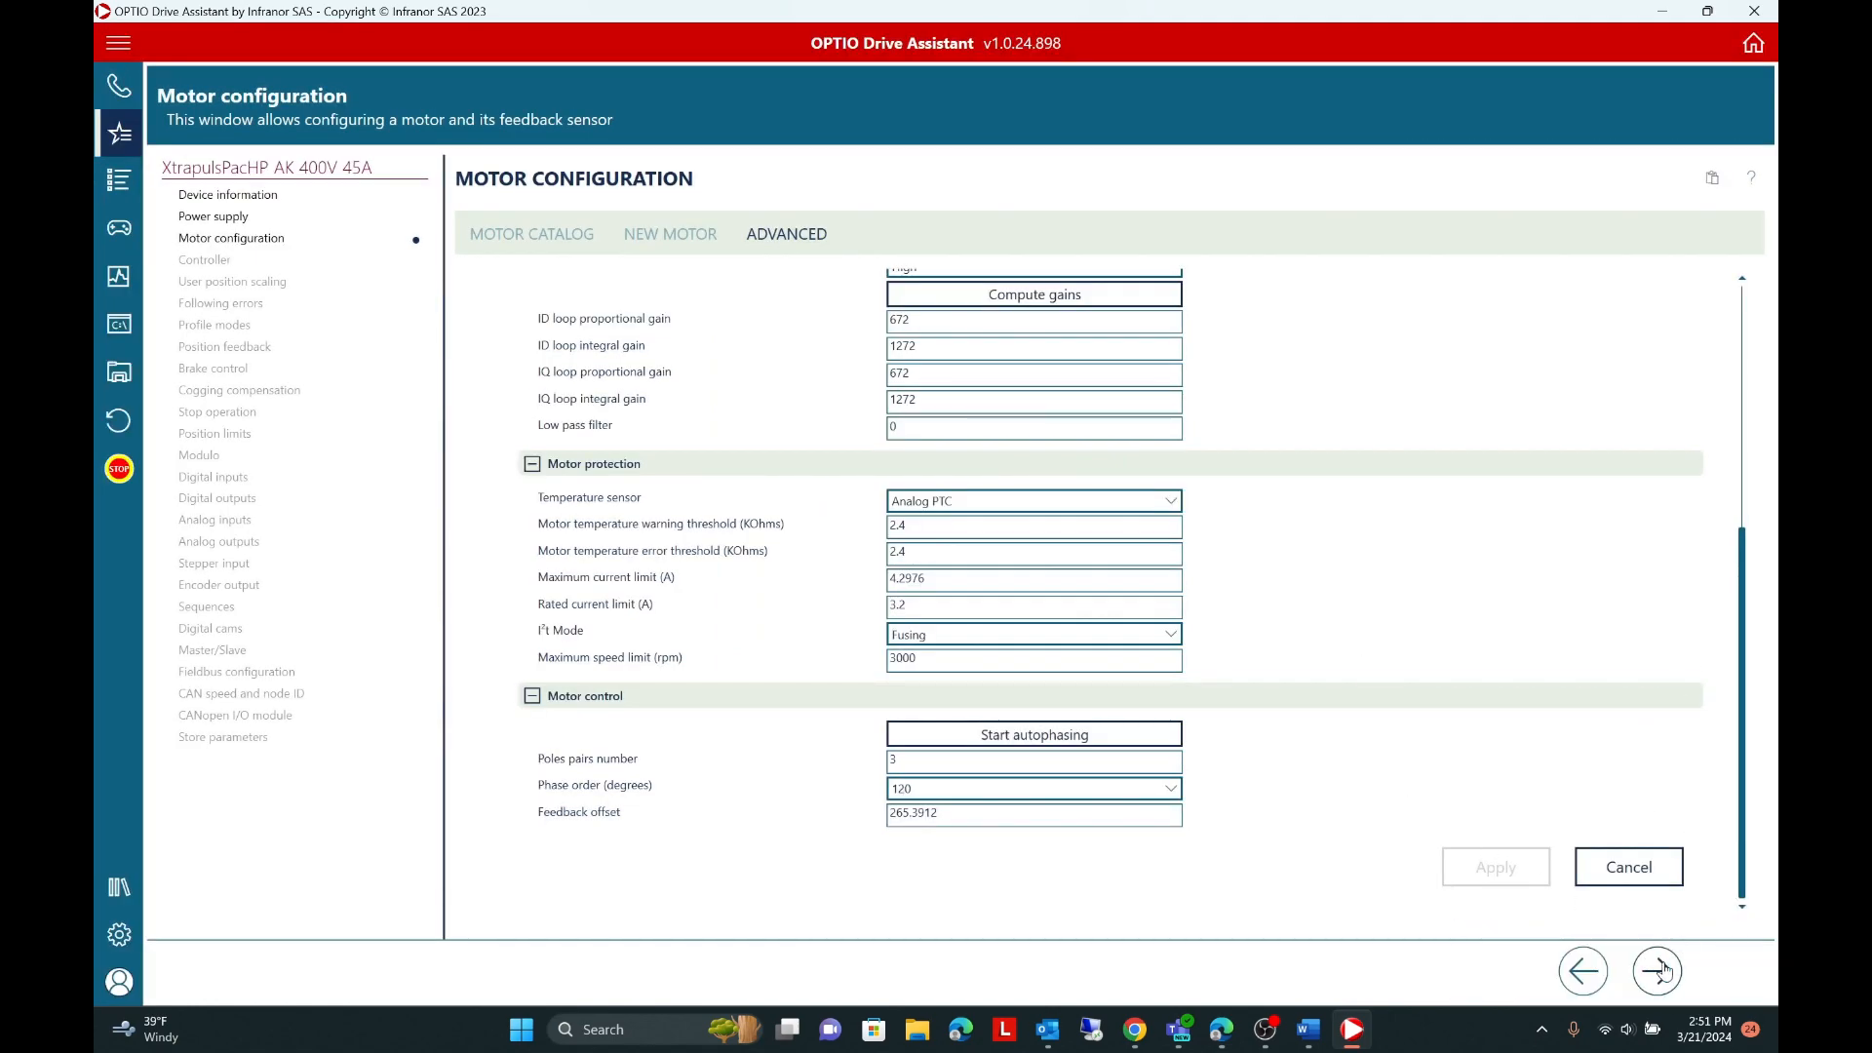
Step: Auto-tune the controller using velocity profile mode, minimum following error, standard autotuning mode and the max. stiffness filter
left_click(1662, 970)
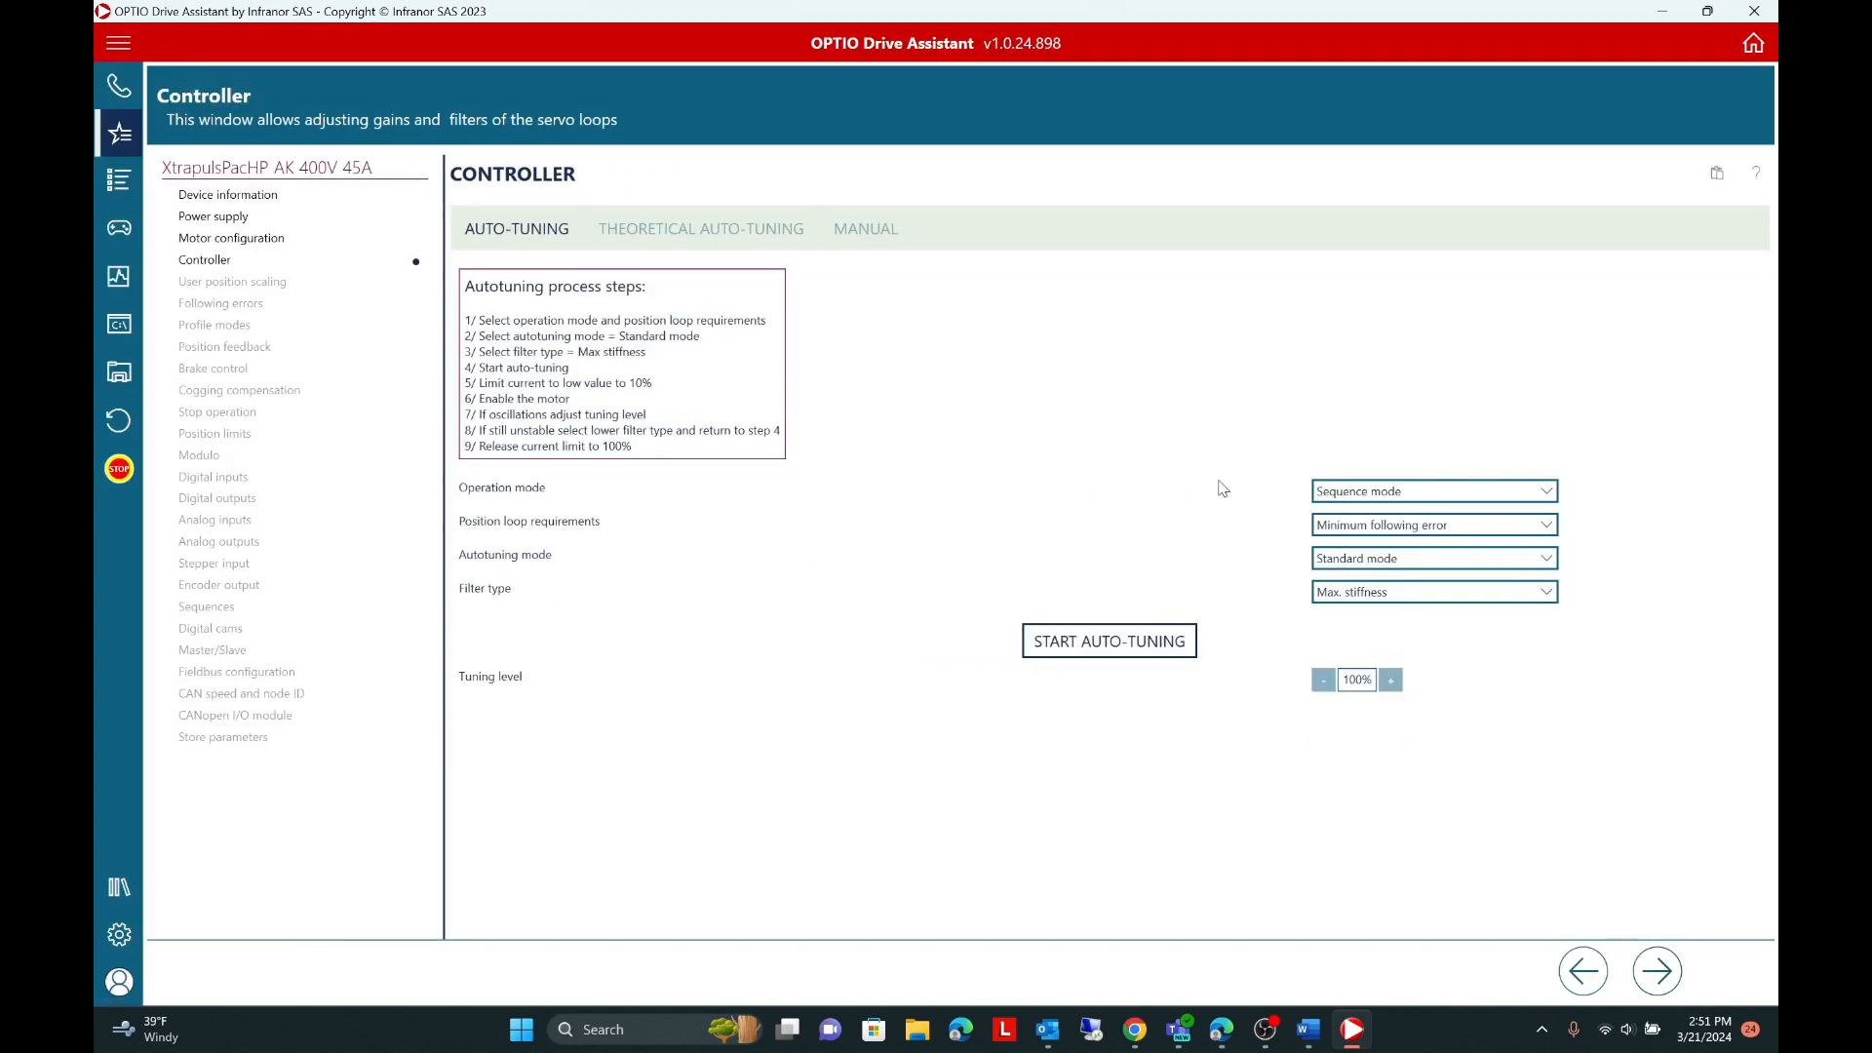
left_click(1380, 499)
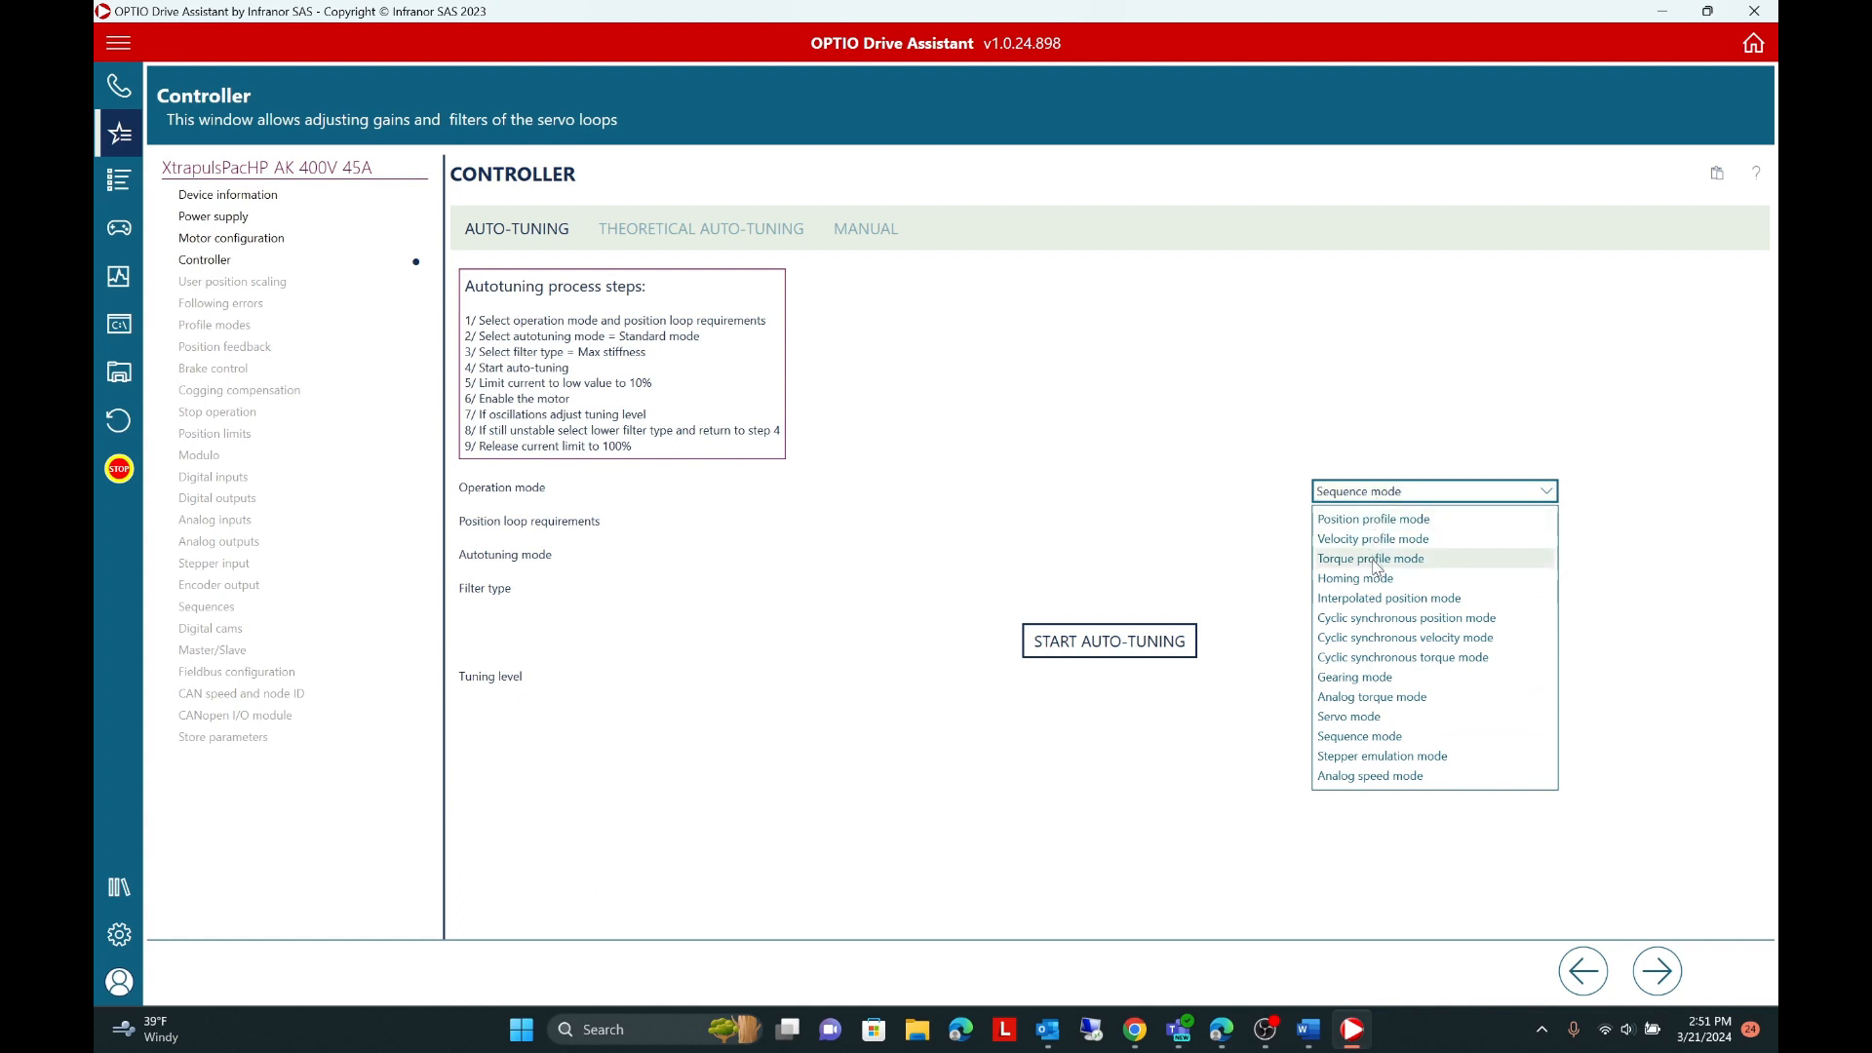
left_click(1384, 544)
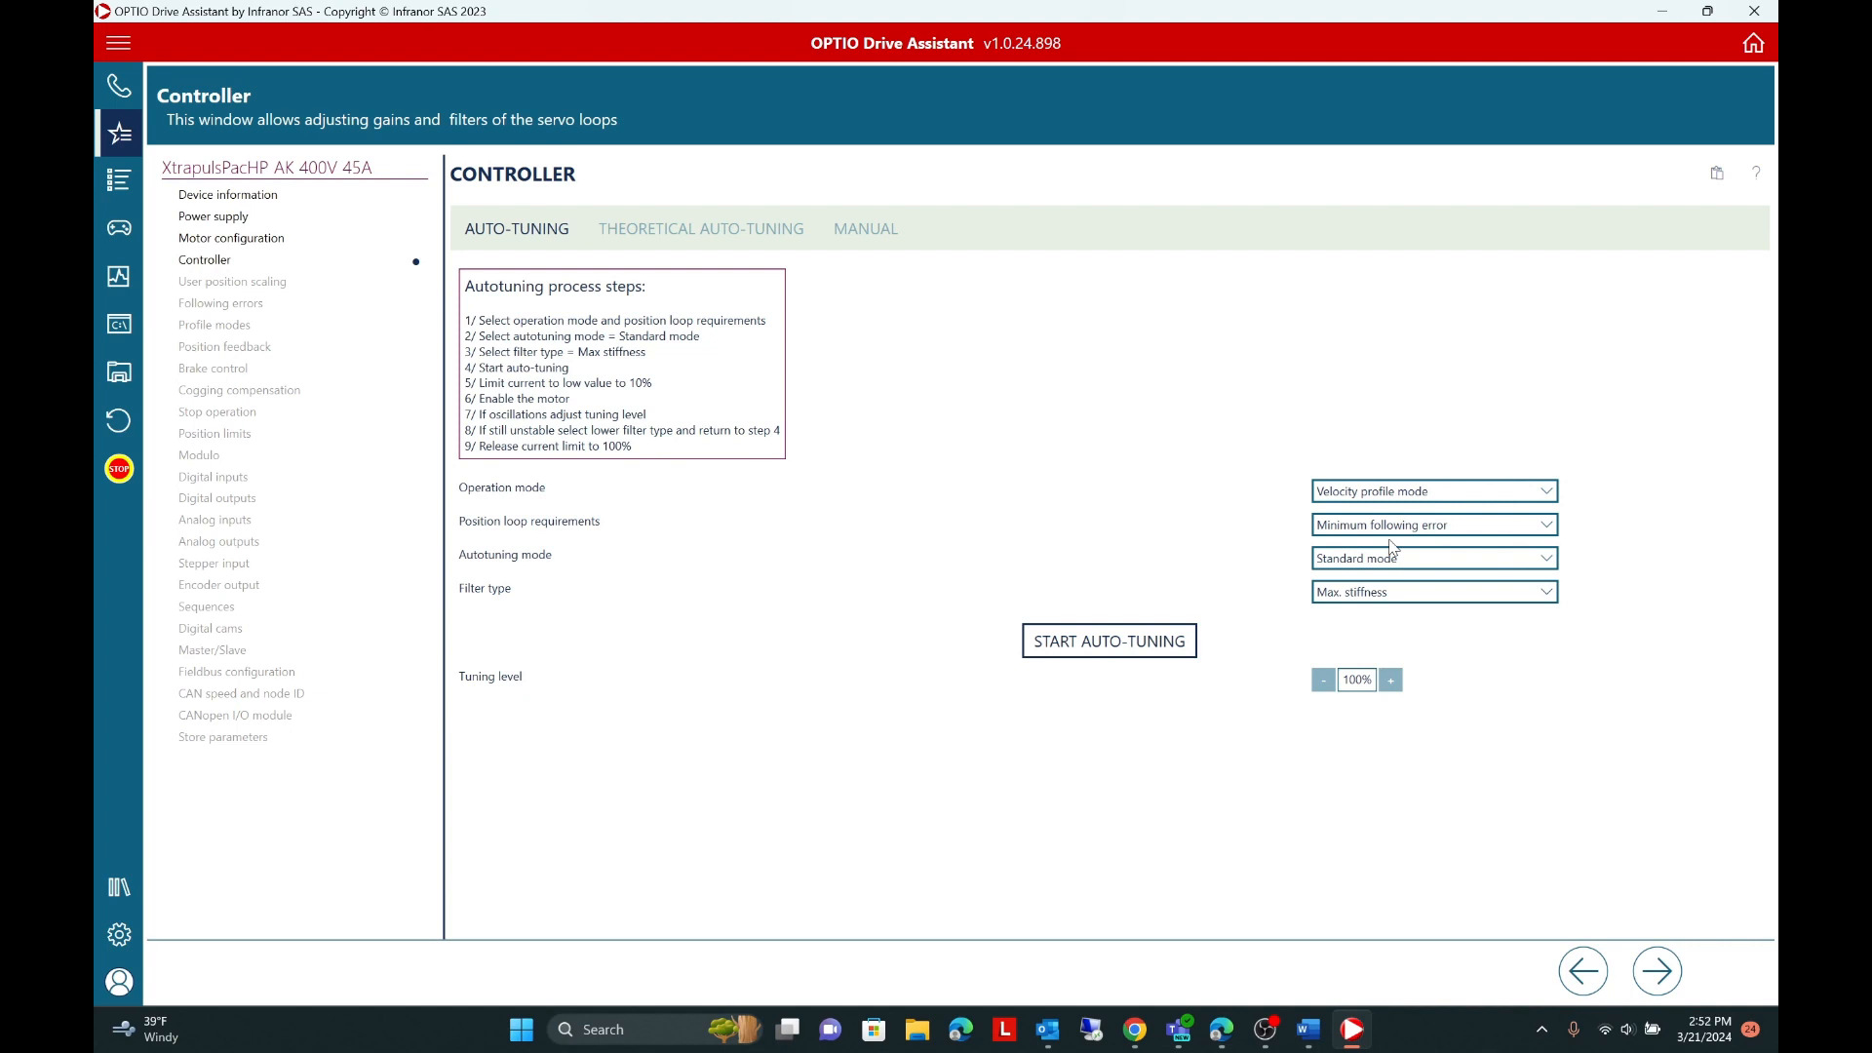
left_click(1402, 533)
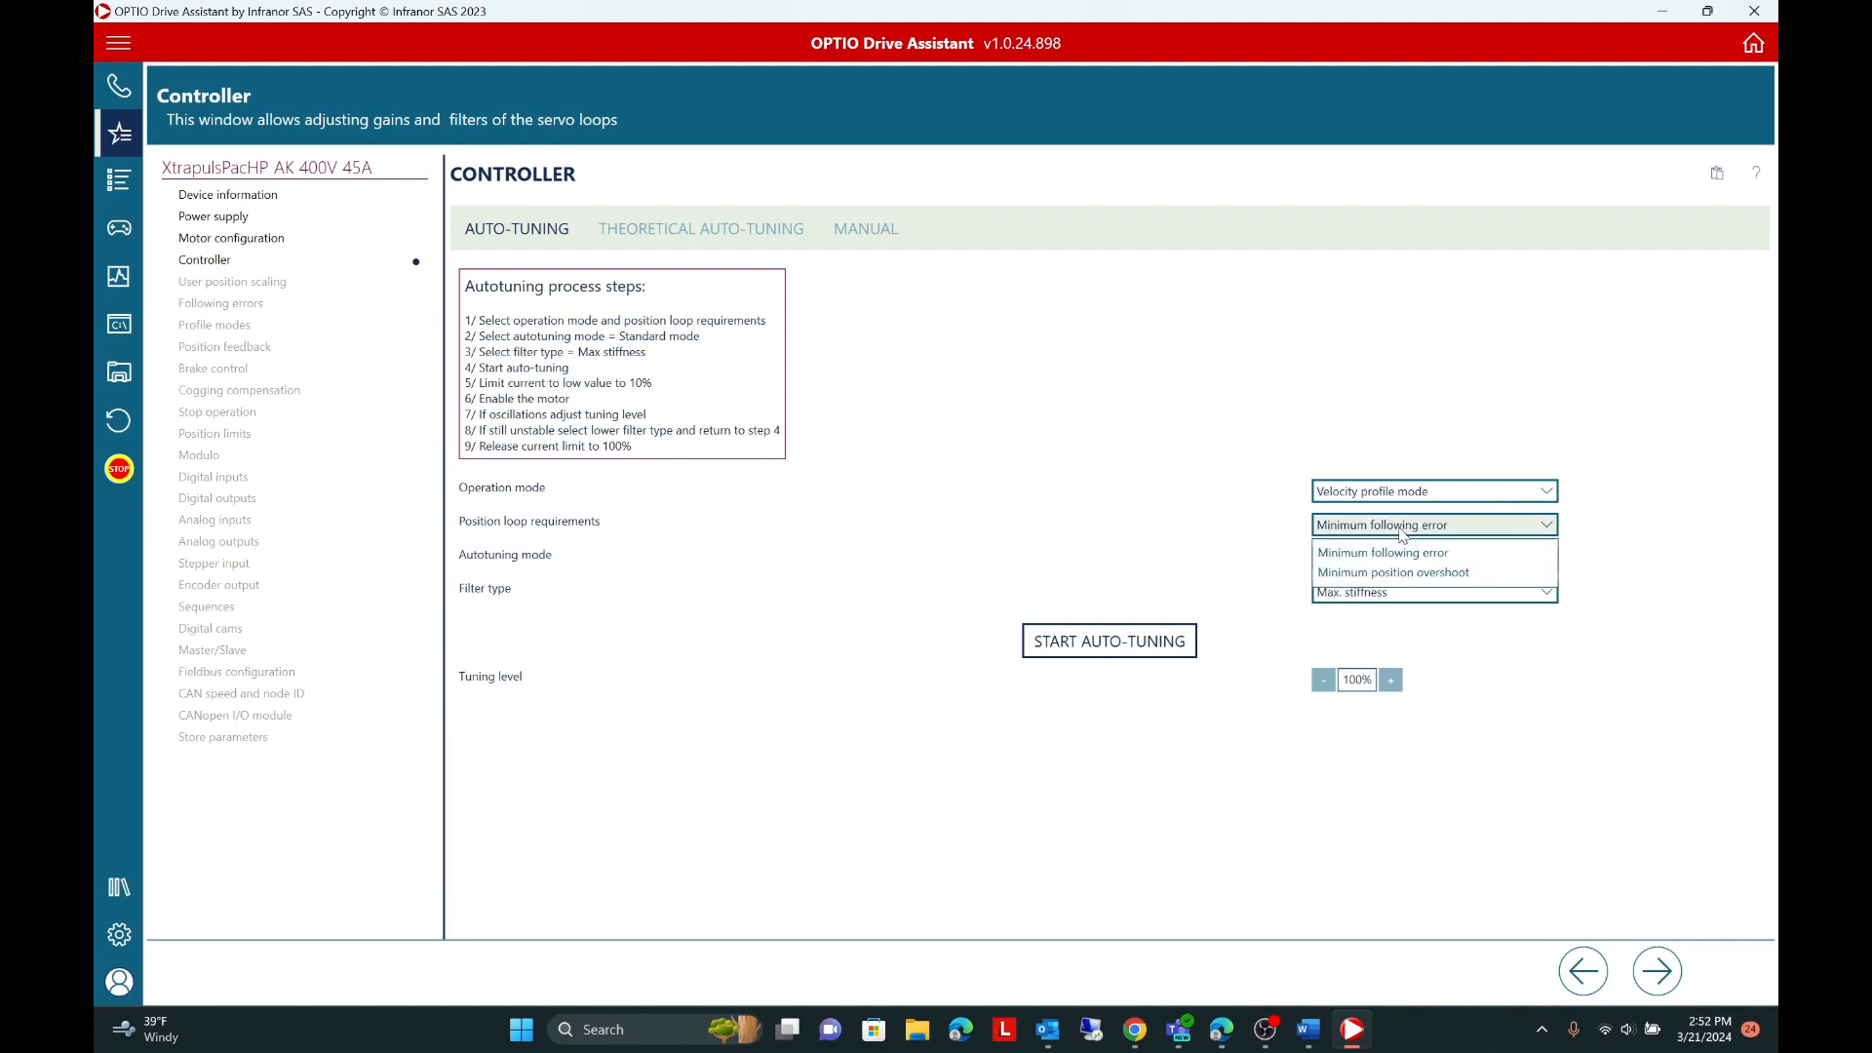
left_click(1400, 552)
left_click(1398, 558)
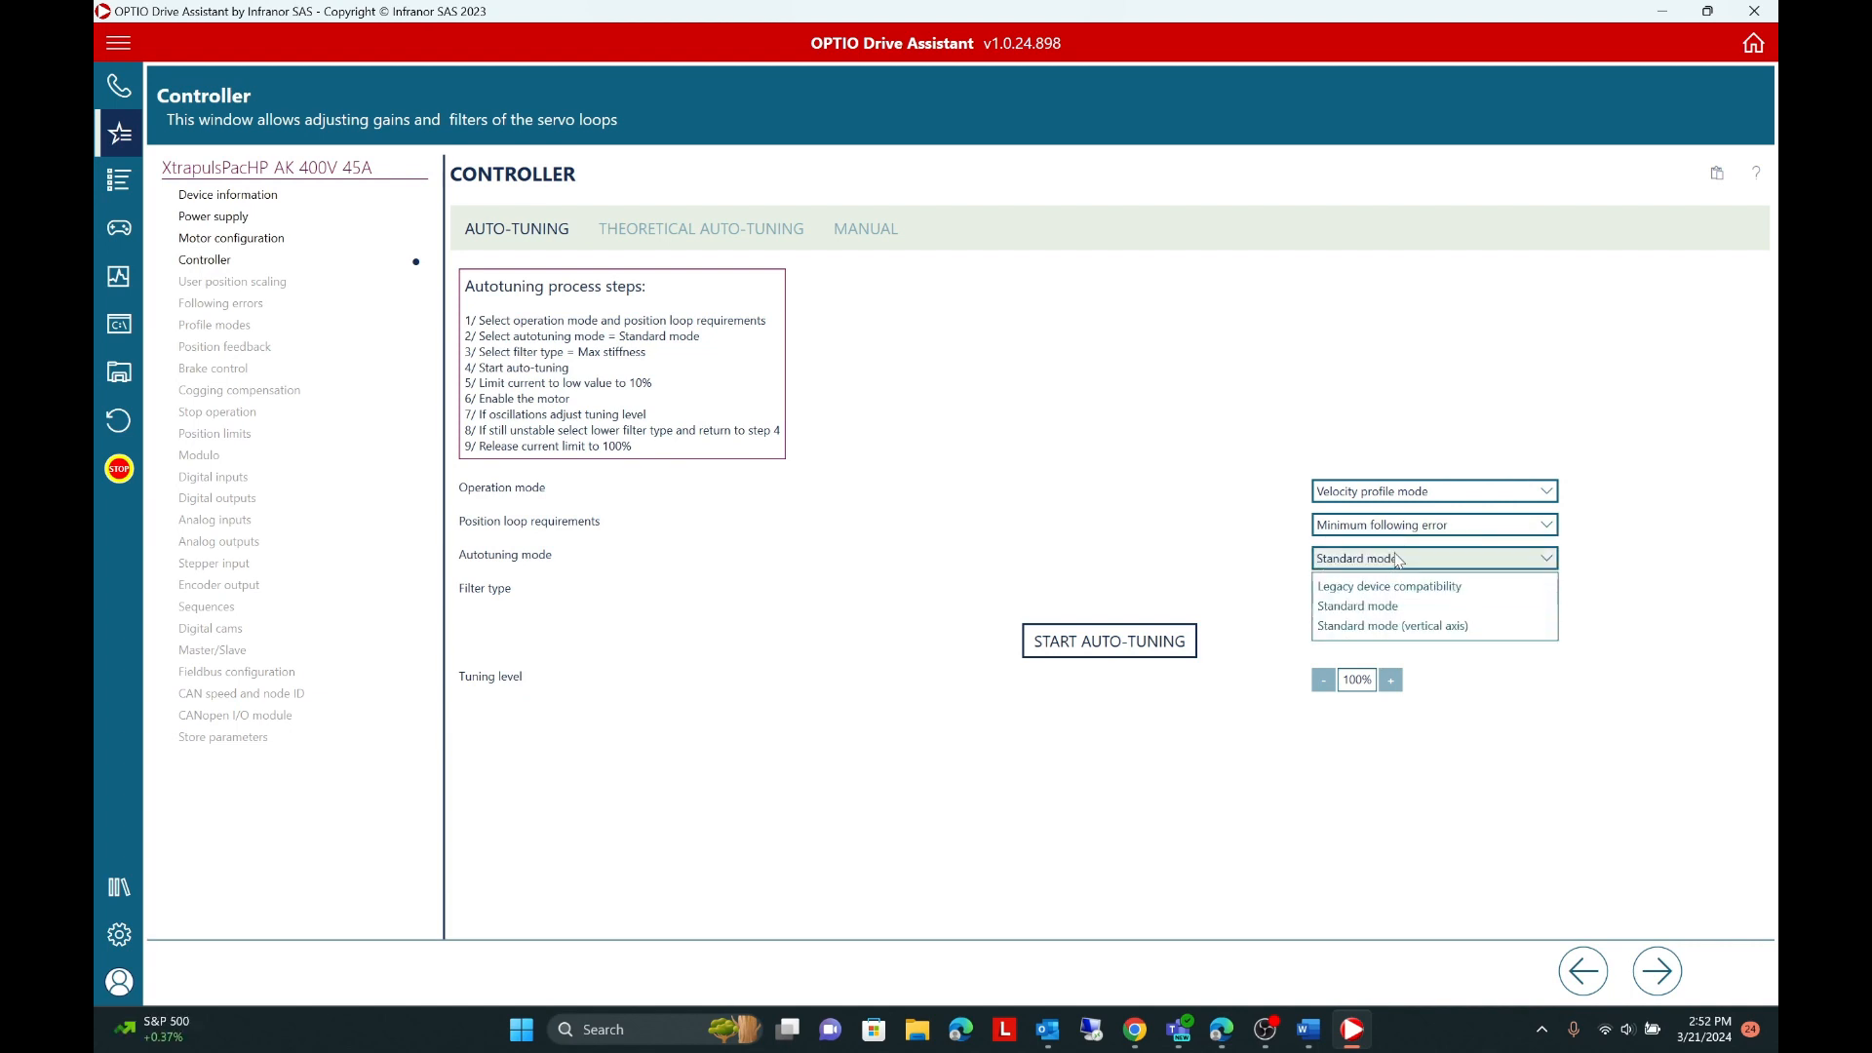
left_click(1398, 559)
left_click(1388, 593)
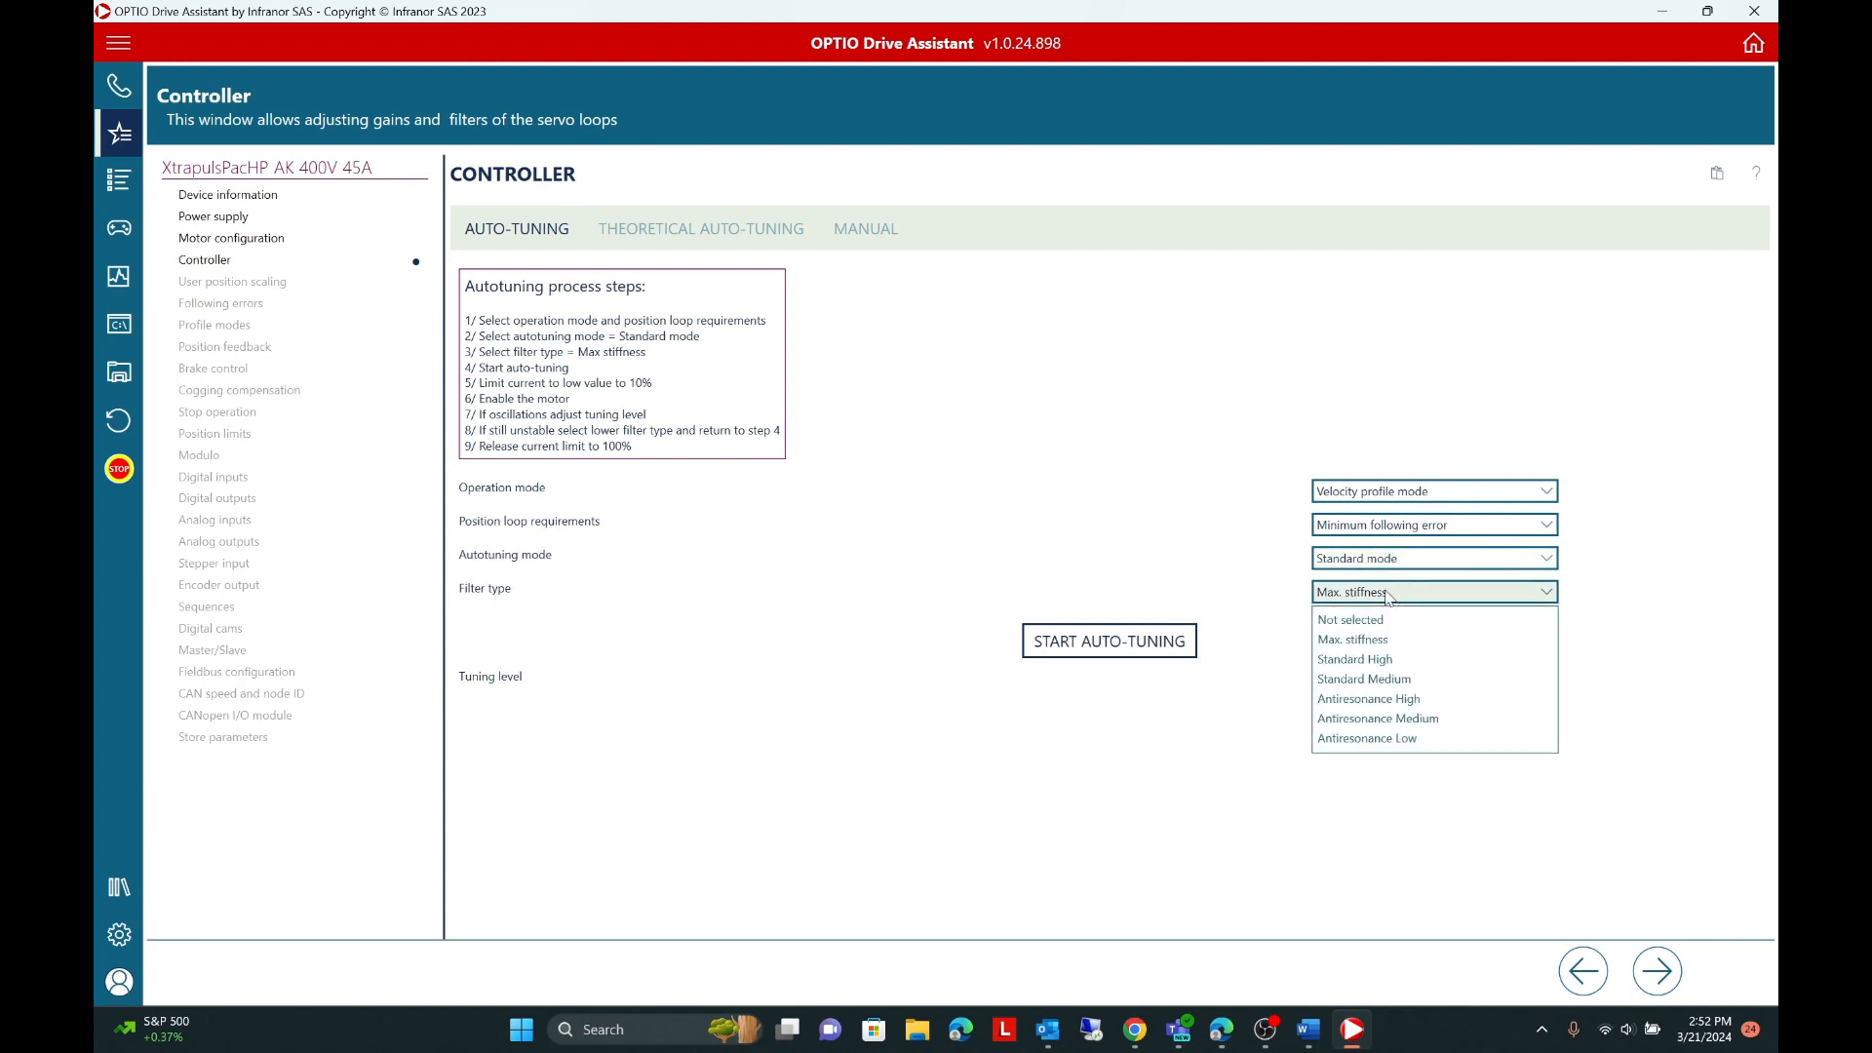
left_click(1388, 593)
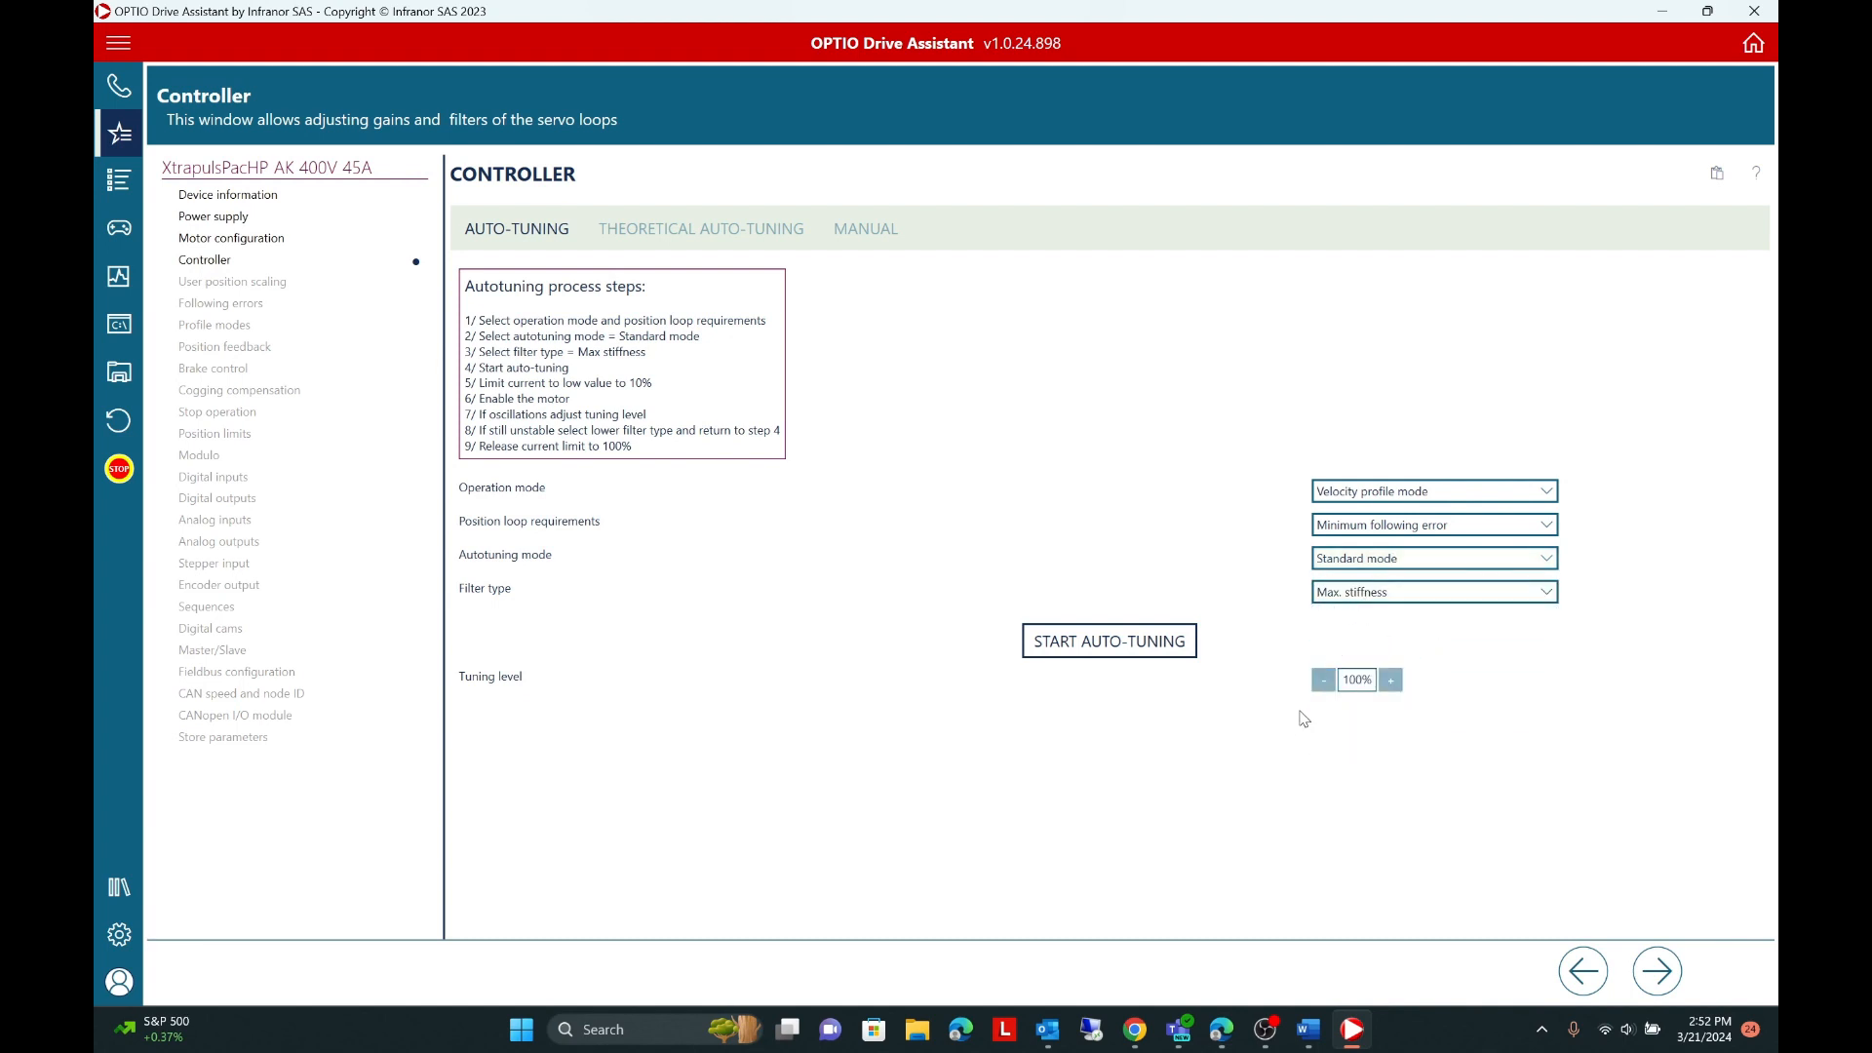
left_click(1100, 648)
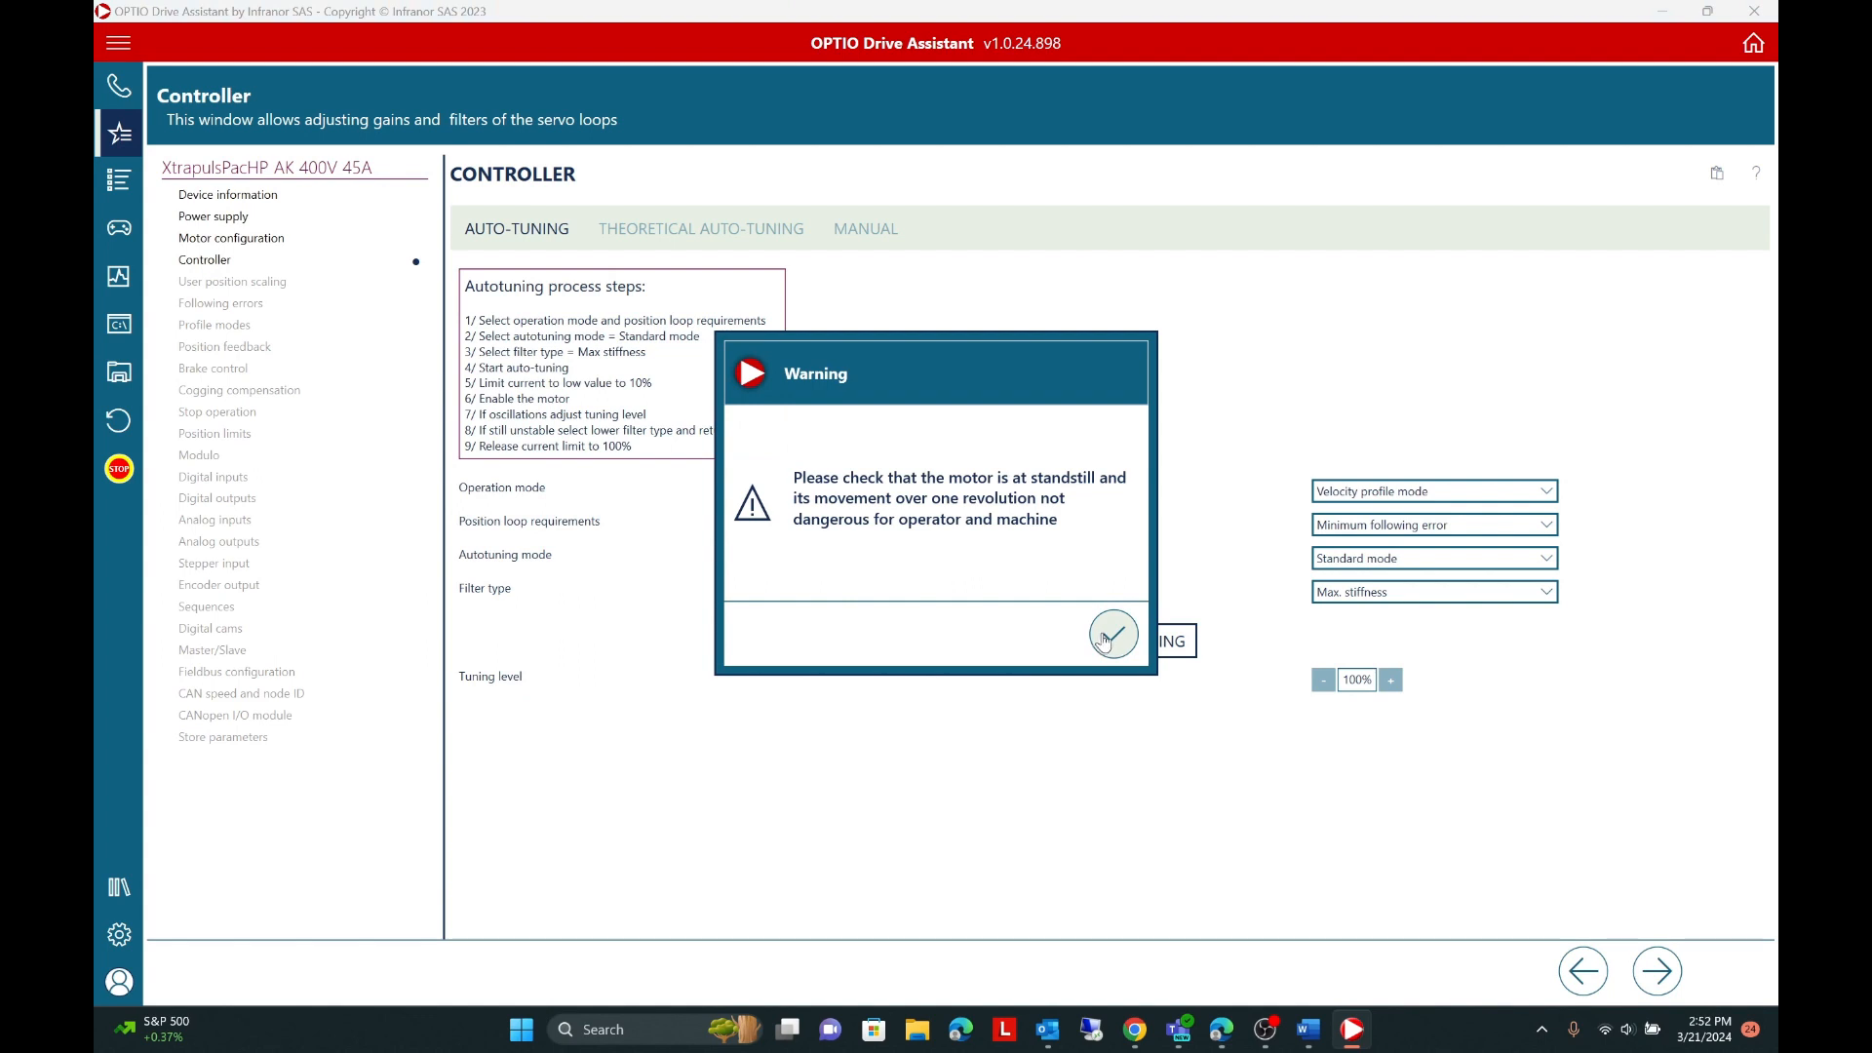
left_click(1112, 635)
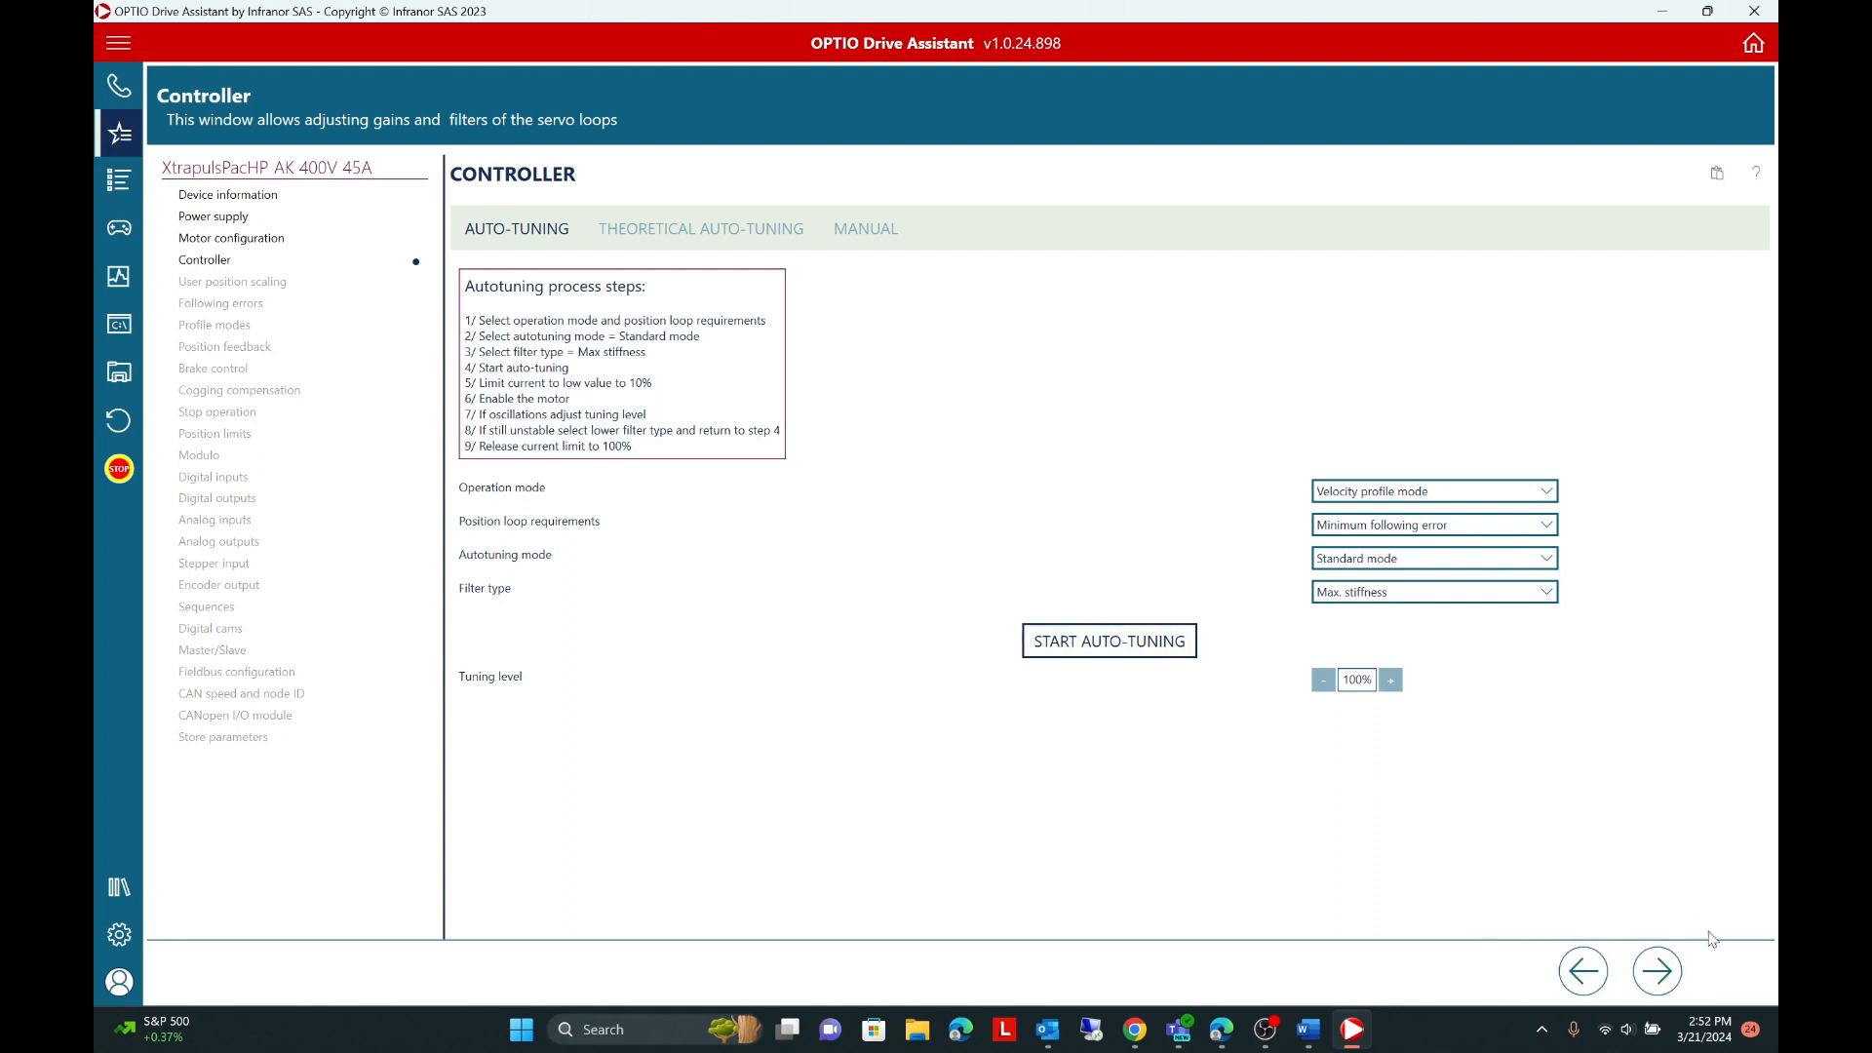
Step: Go through user position scaling, following errors and profile modes with their existing values, and finish the setup wizard
left_click(1658, 972)
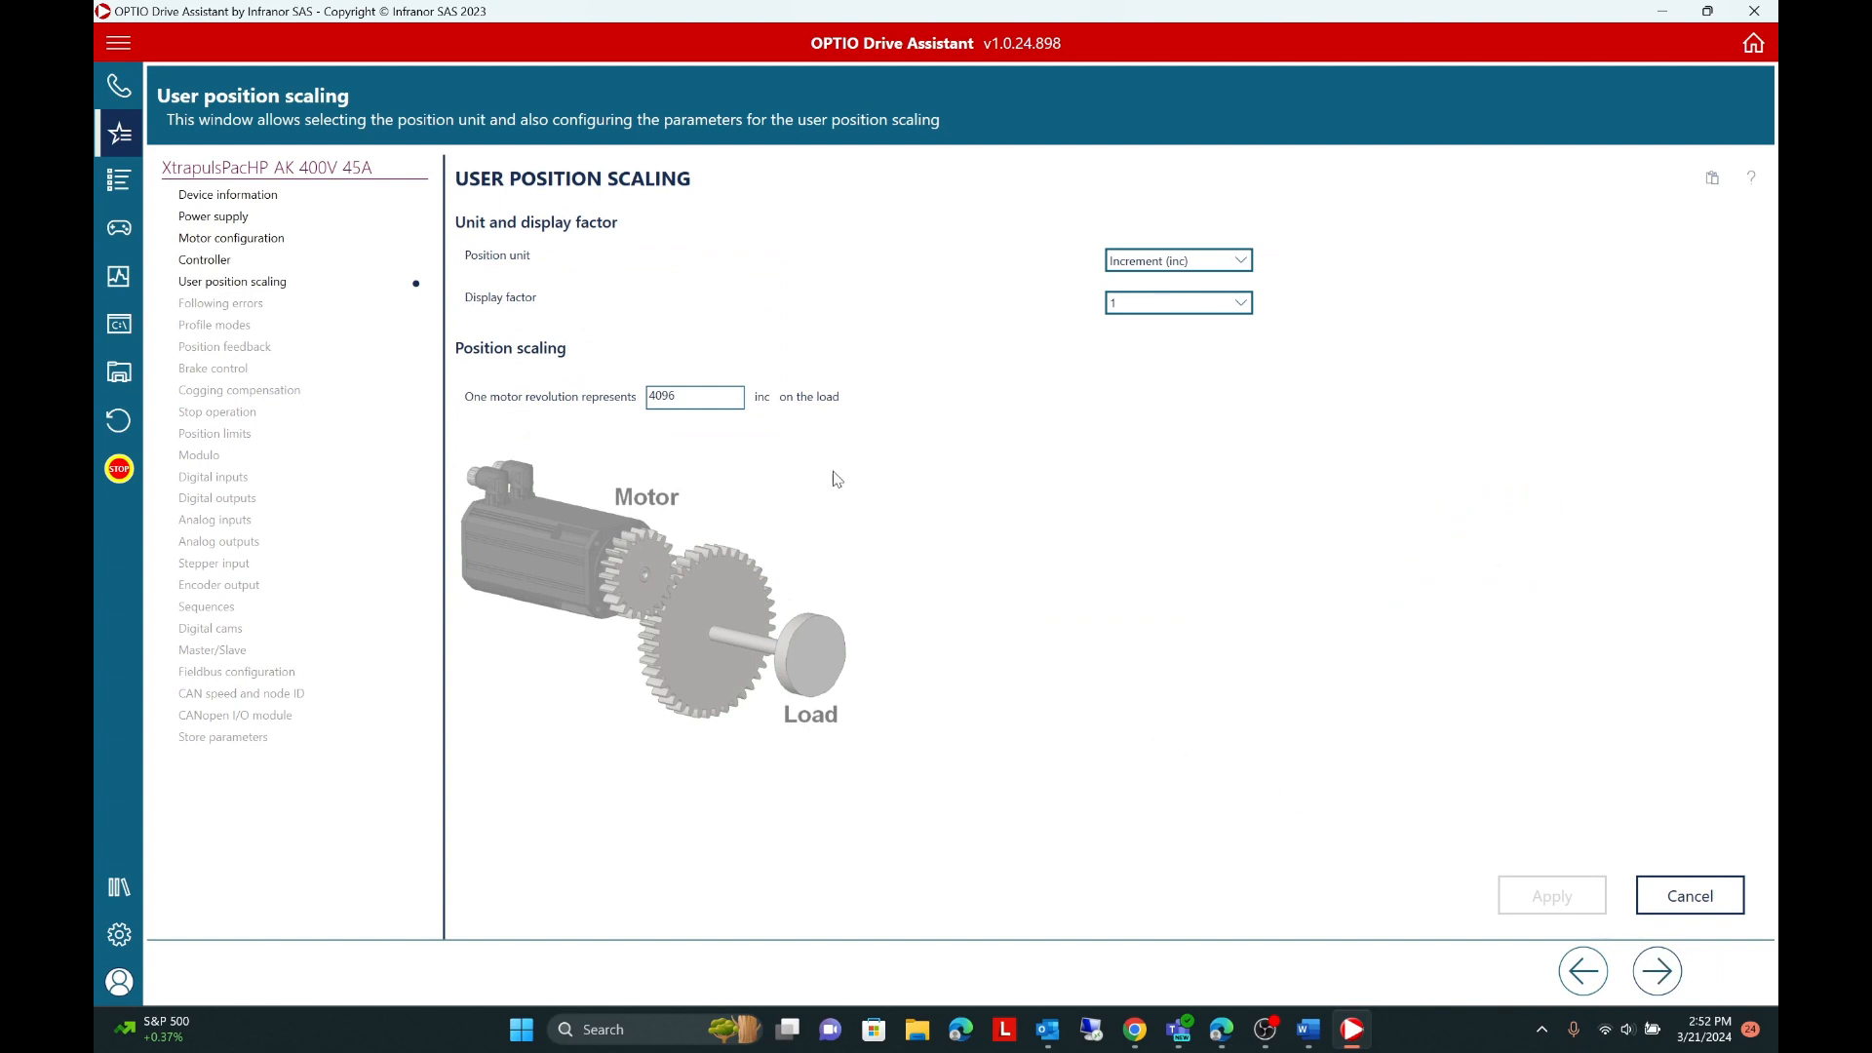
left_click(1666, 972)
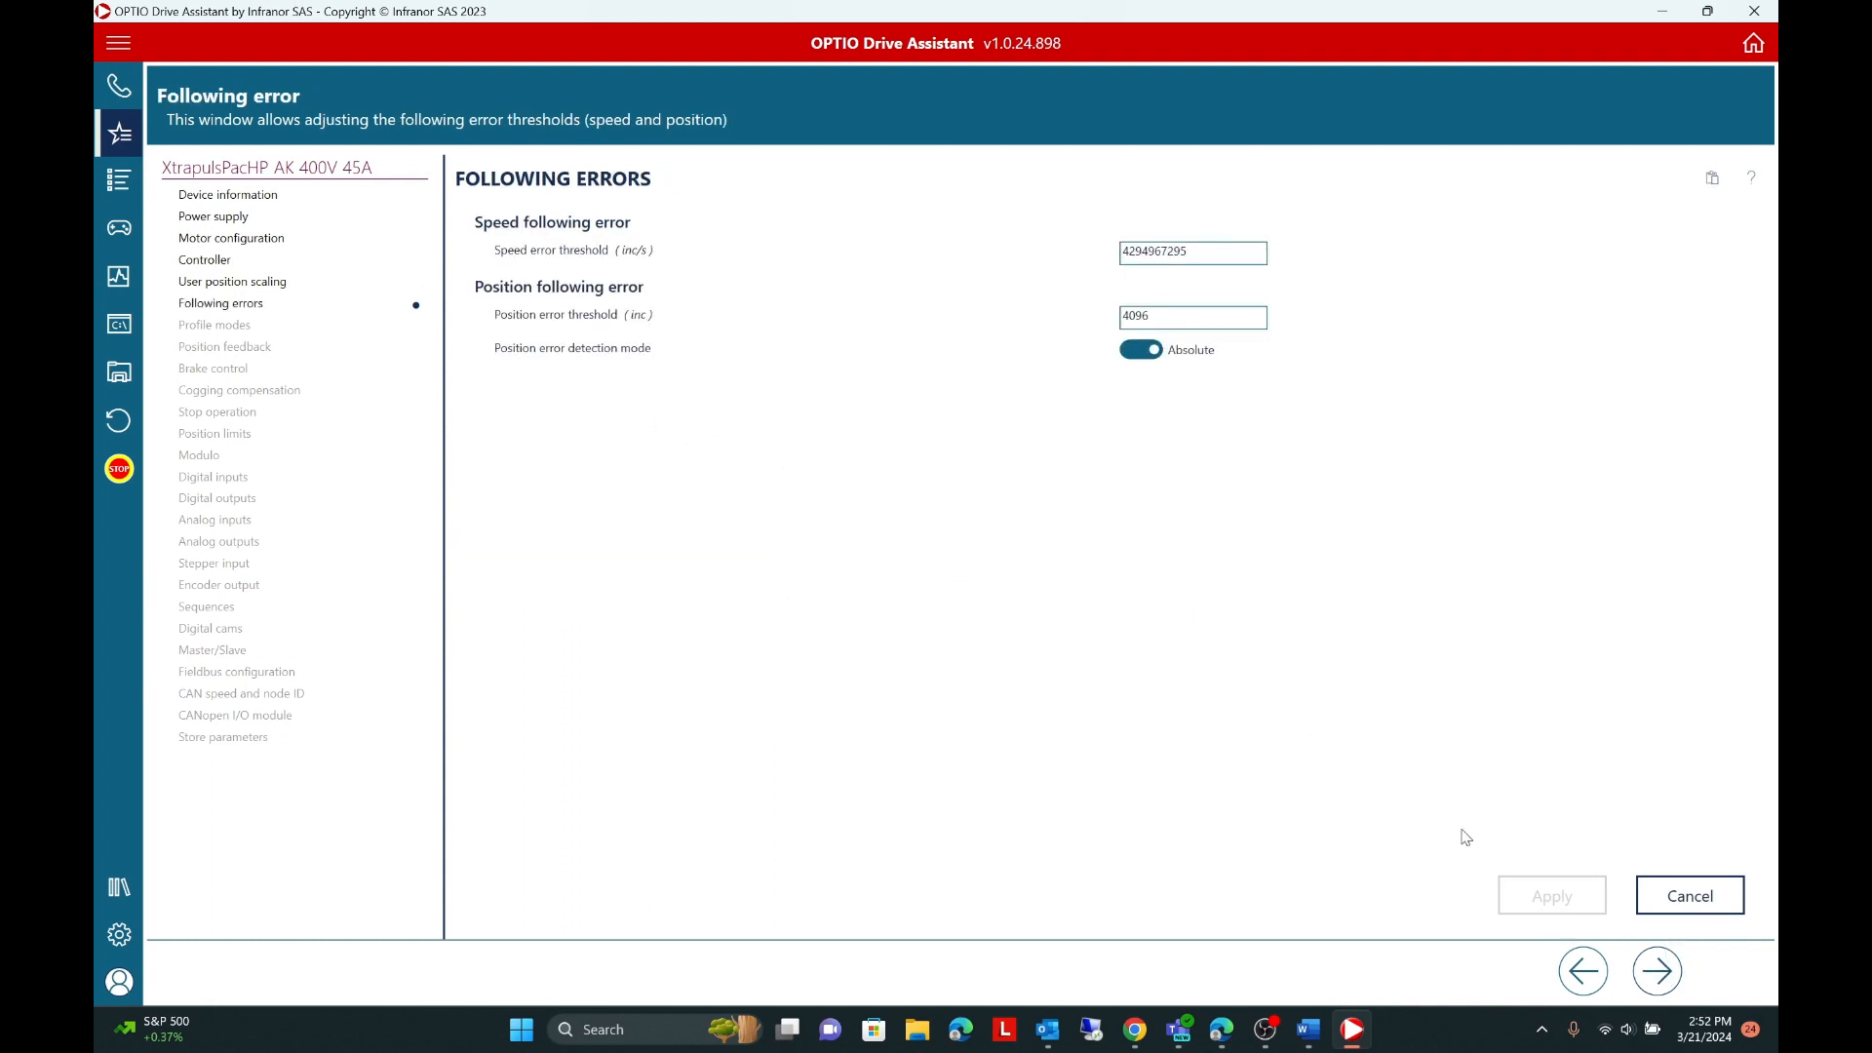
left_click(1662, 973)
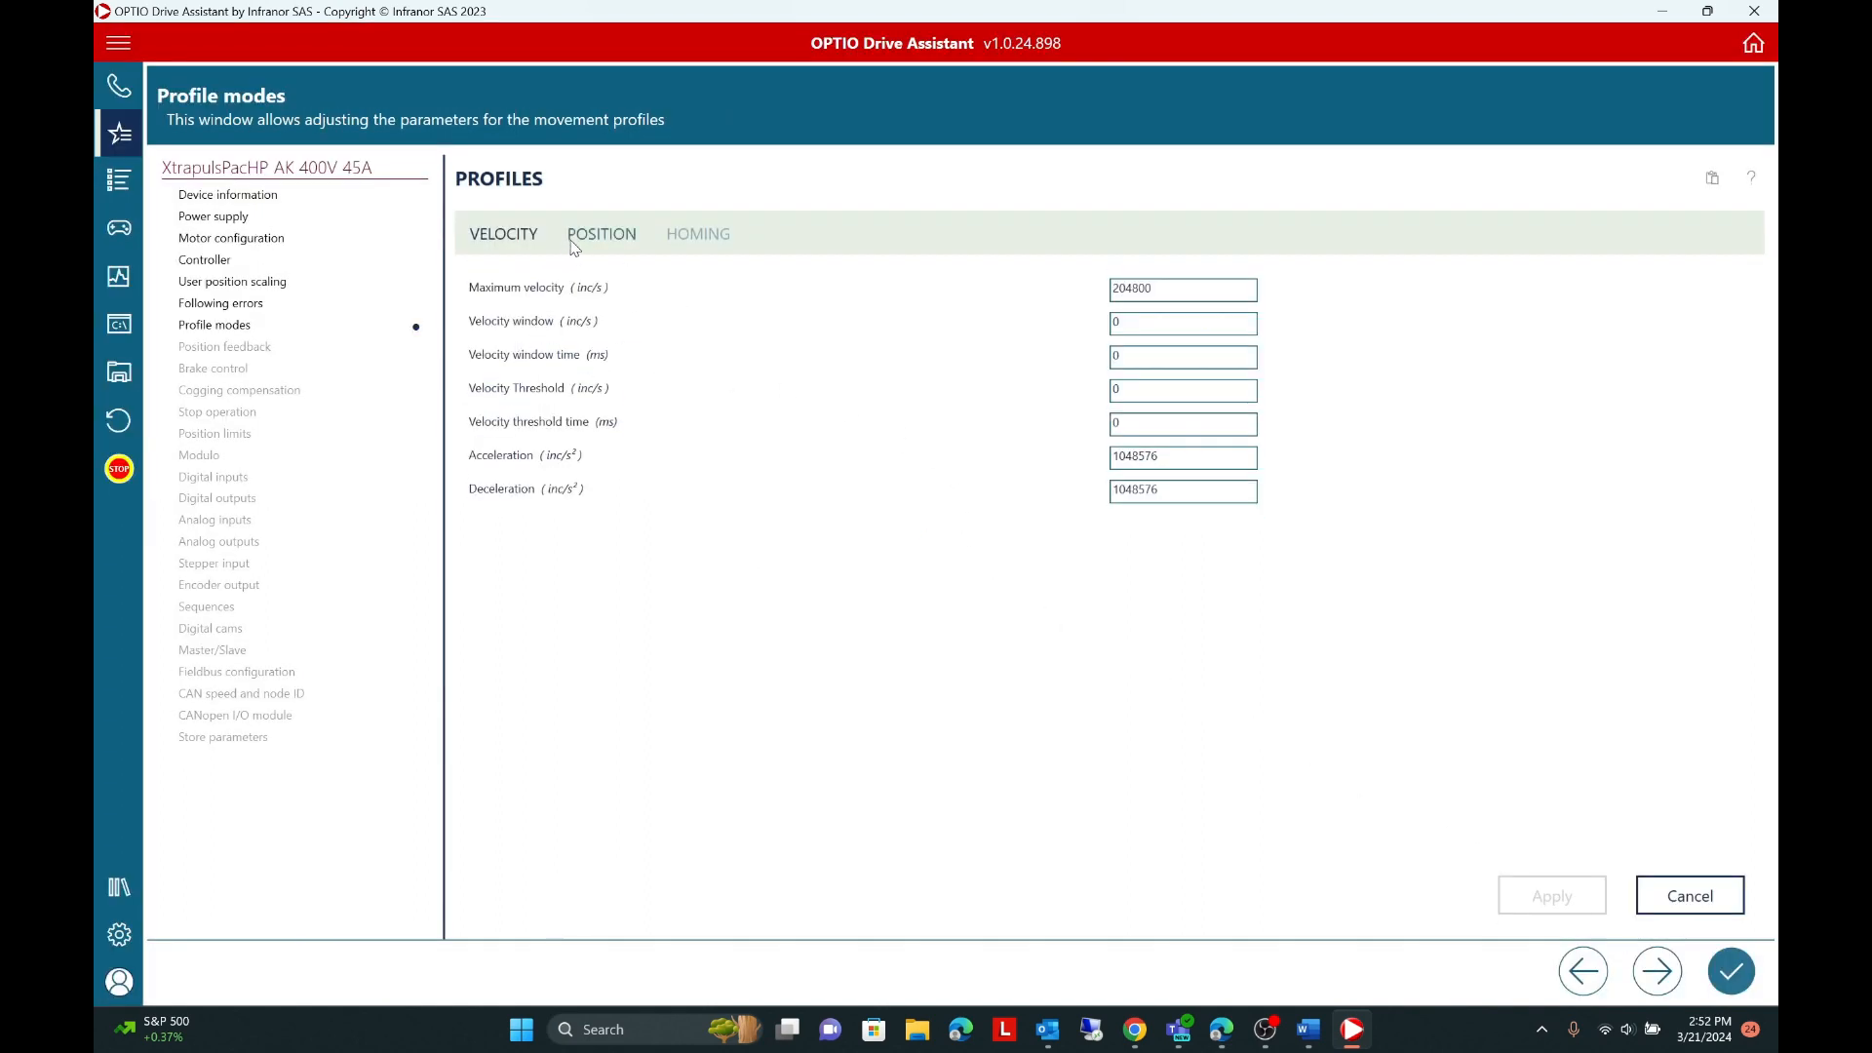
left_click(1750, 977)
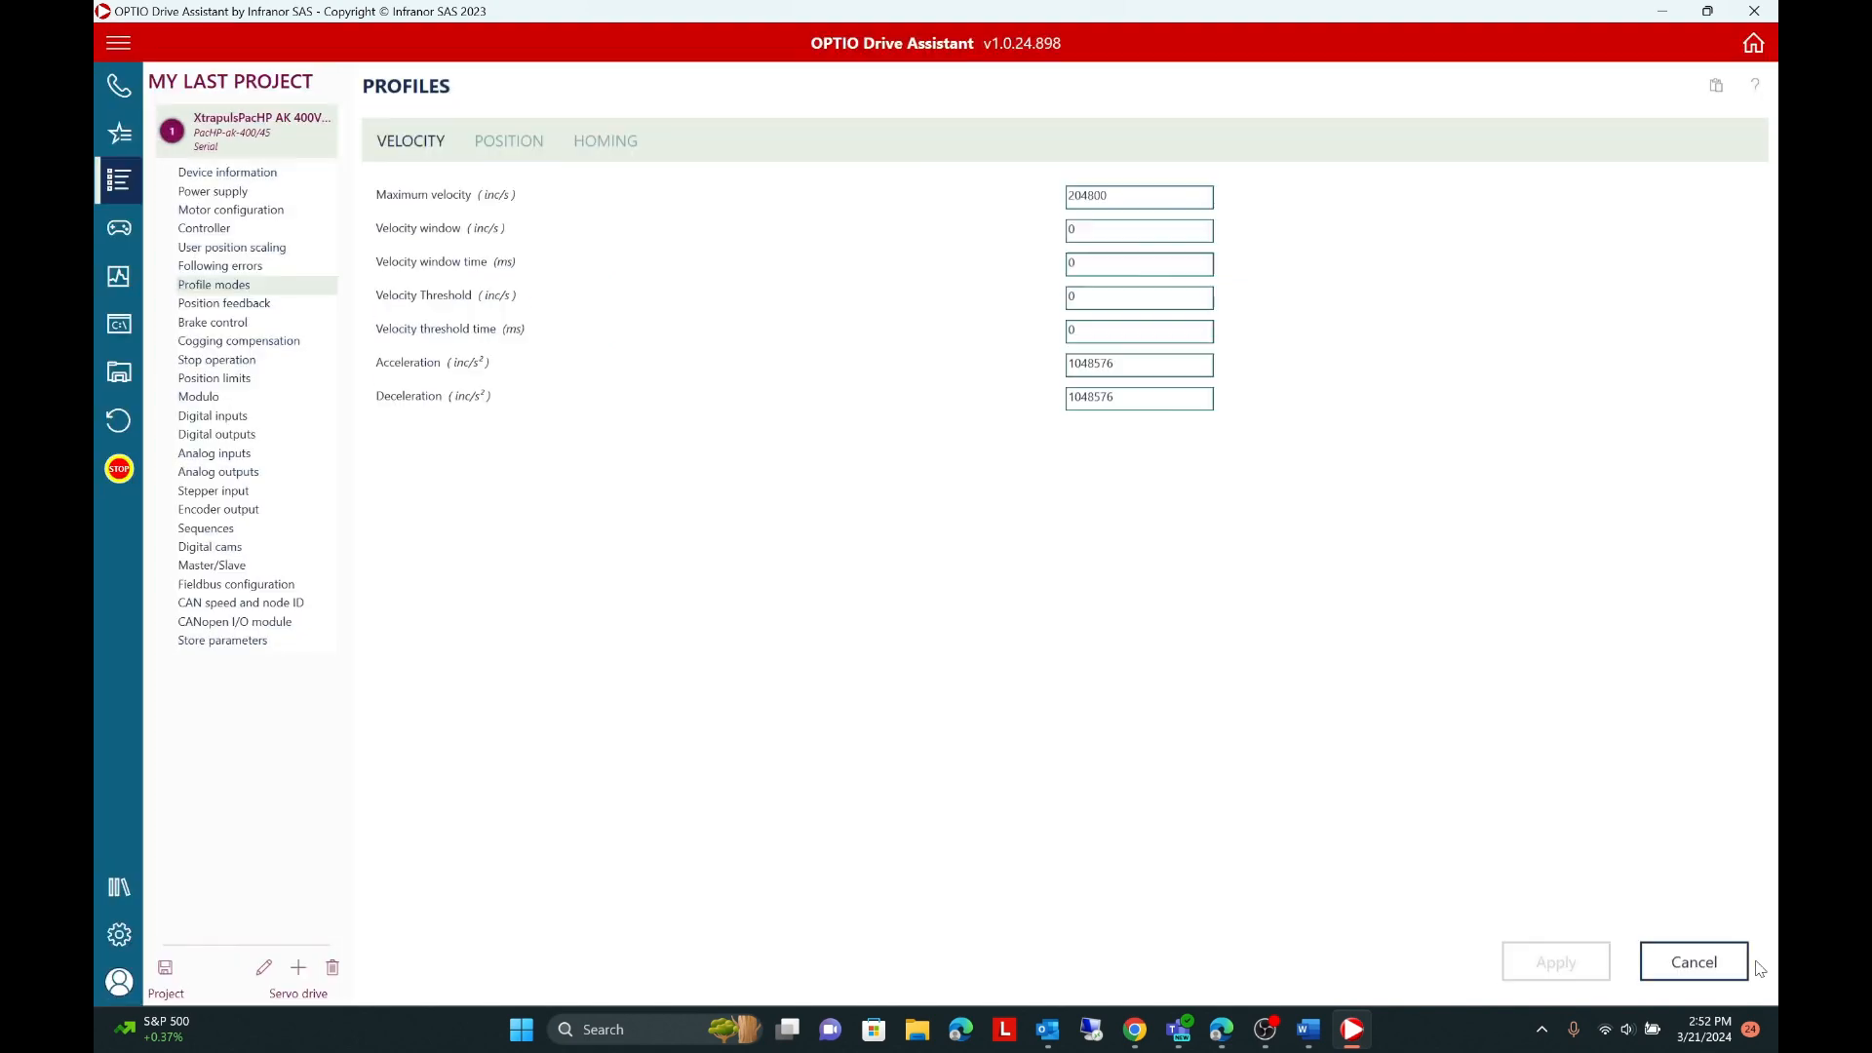
Step: Run the cogging acquisition procedure and store the cogging file to flash memory
left_click(266, 345)
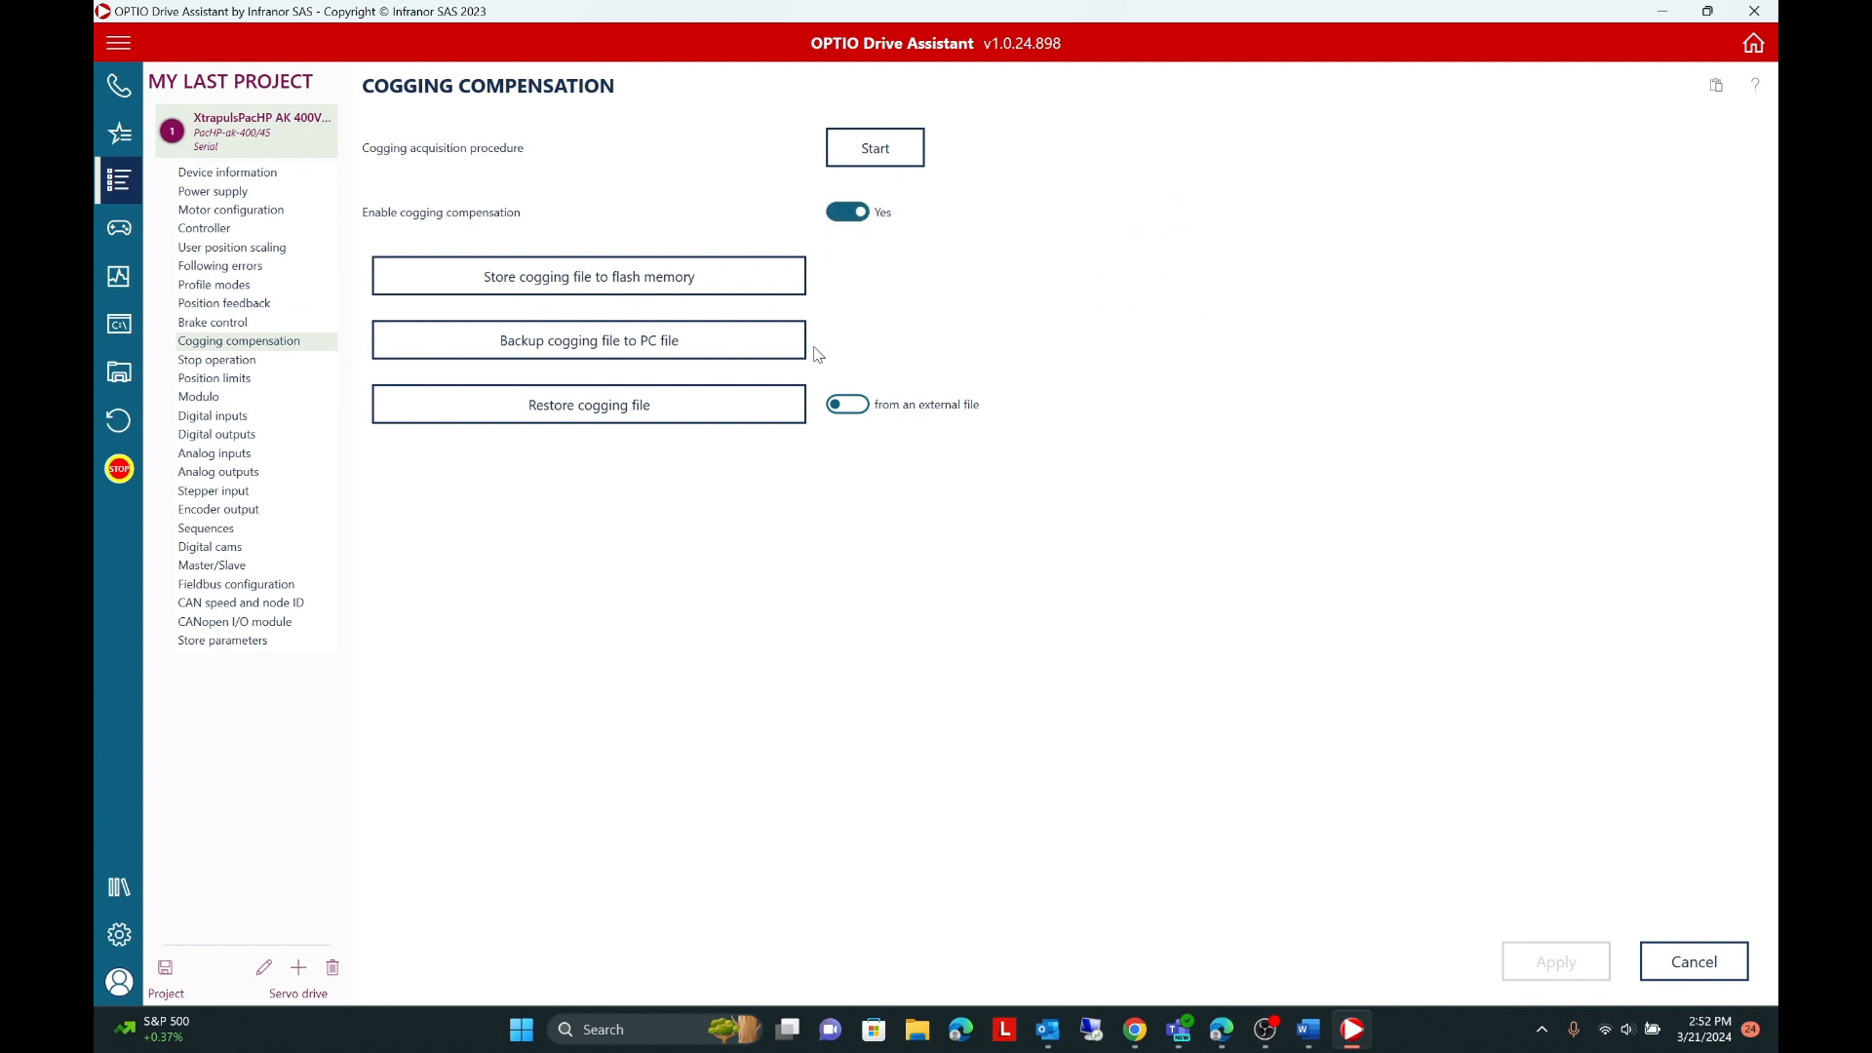
left_click(871, 143)
left_click(605, 283)
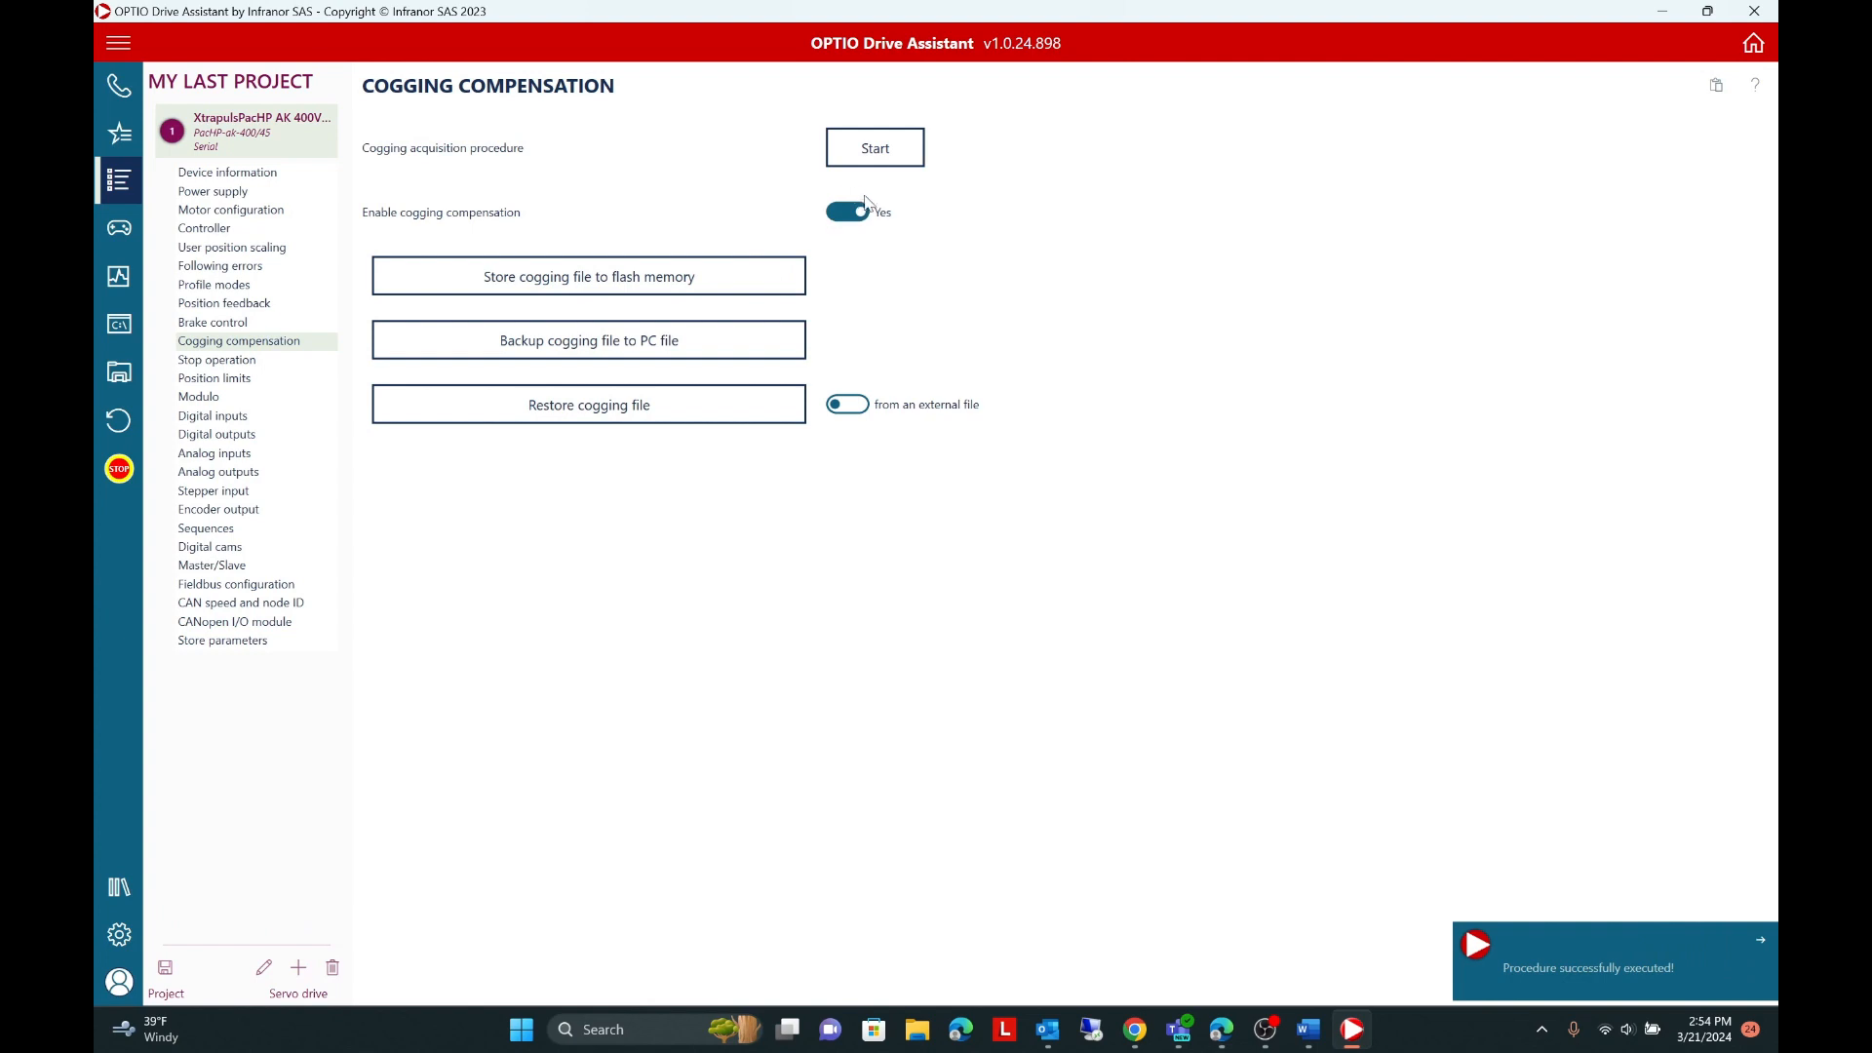
left_click(1761, 942)
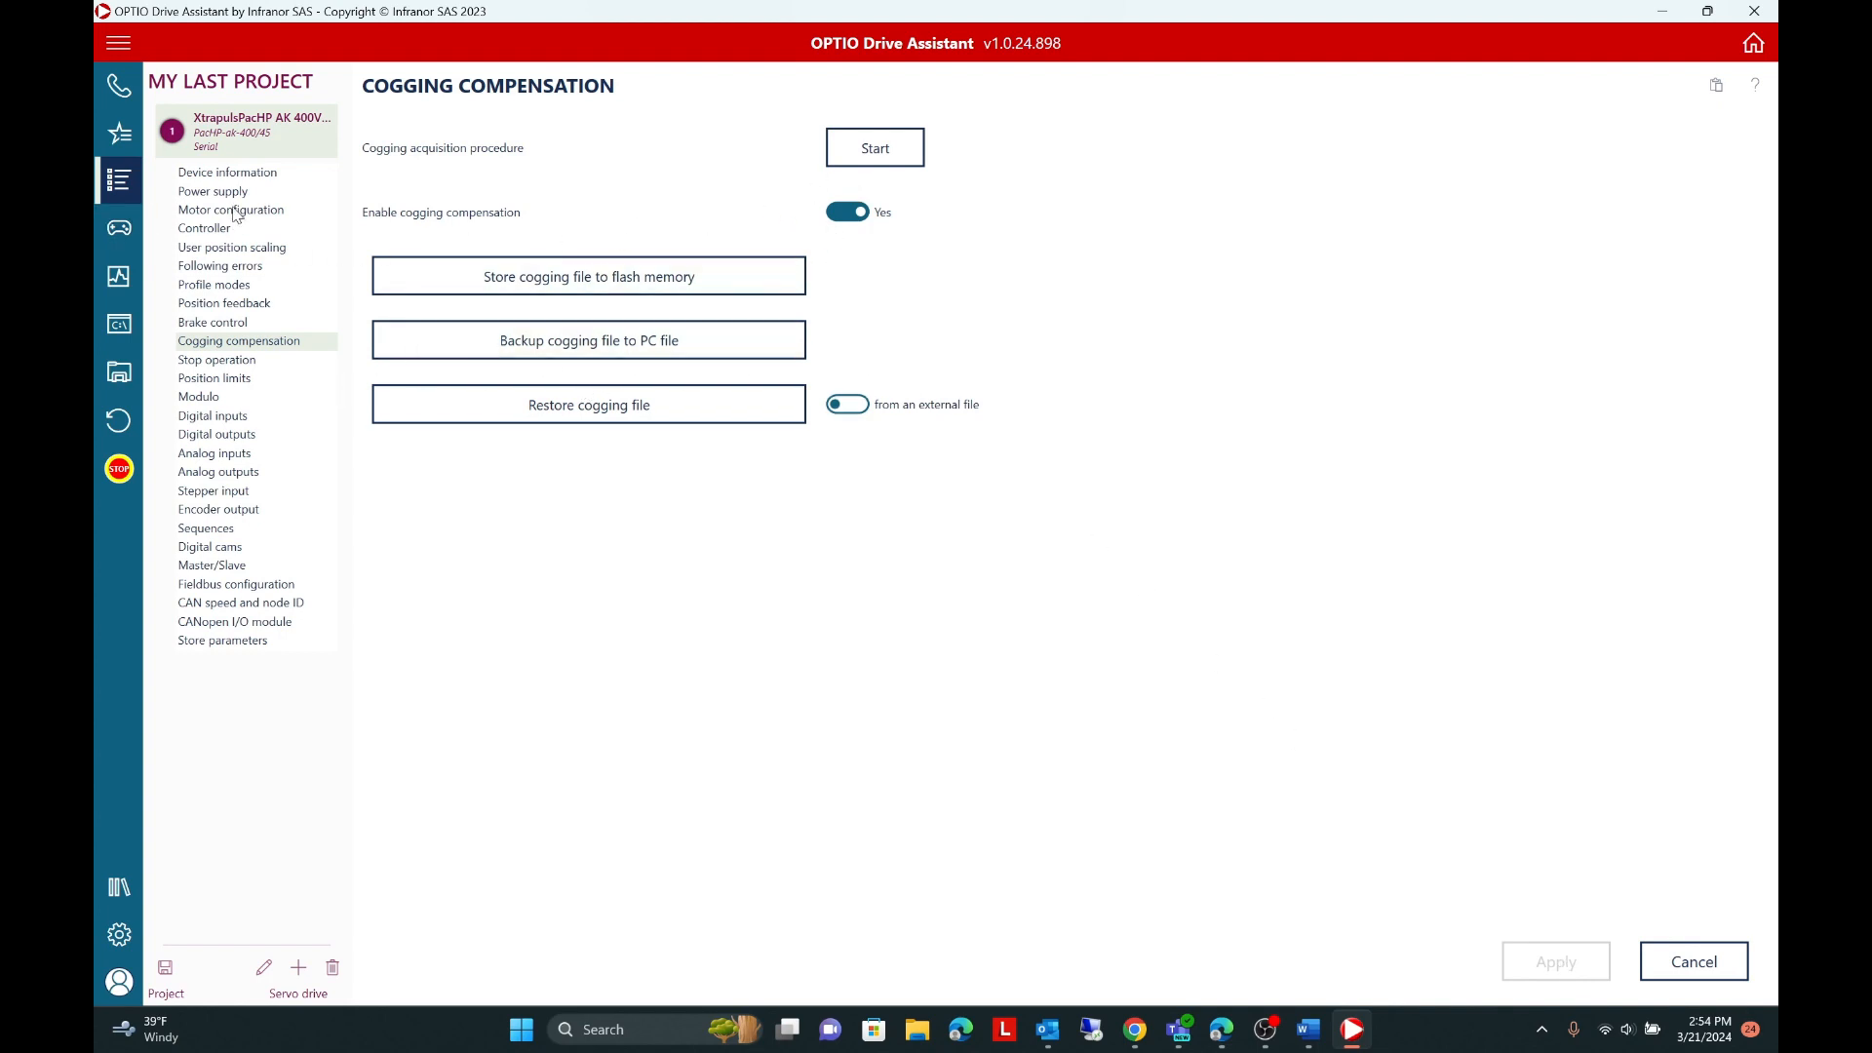
Step: Store the configured parameters in the servo drive
left_click(226, 643)
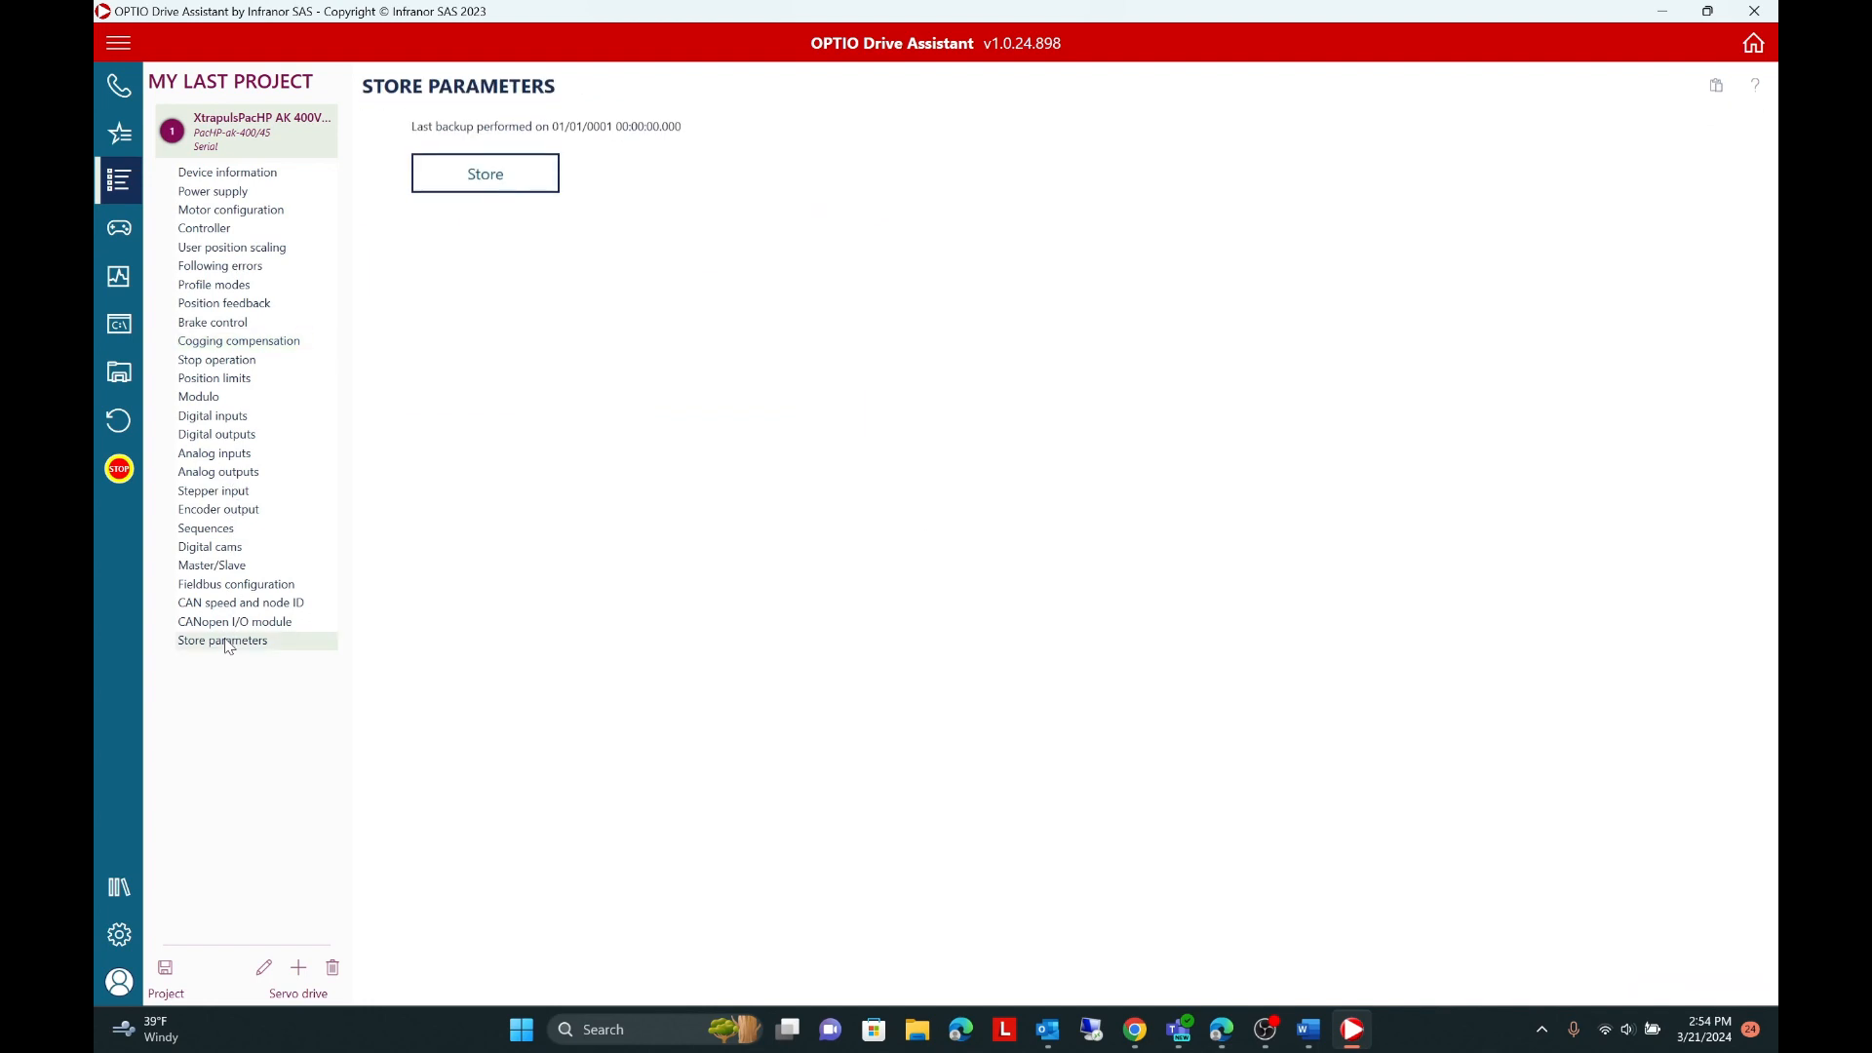
left_click(478, 179)
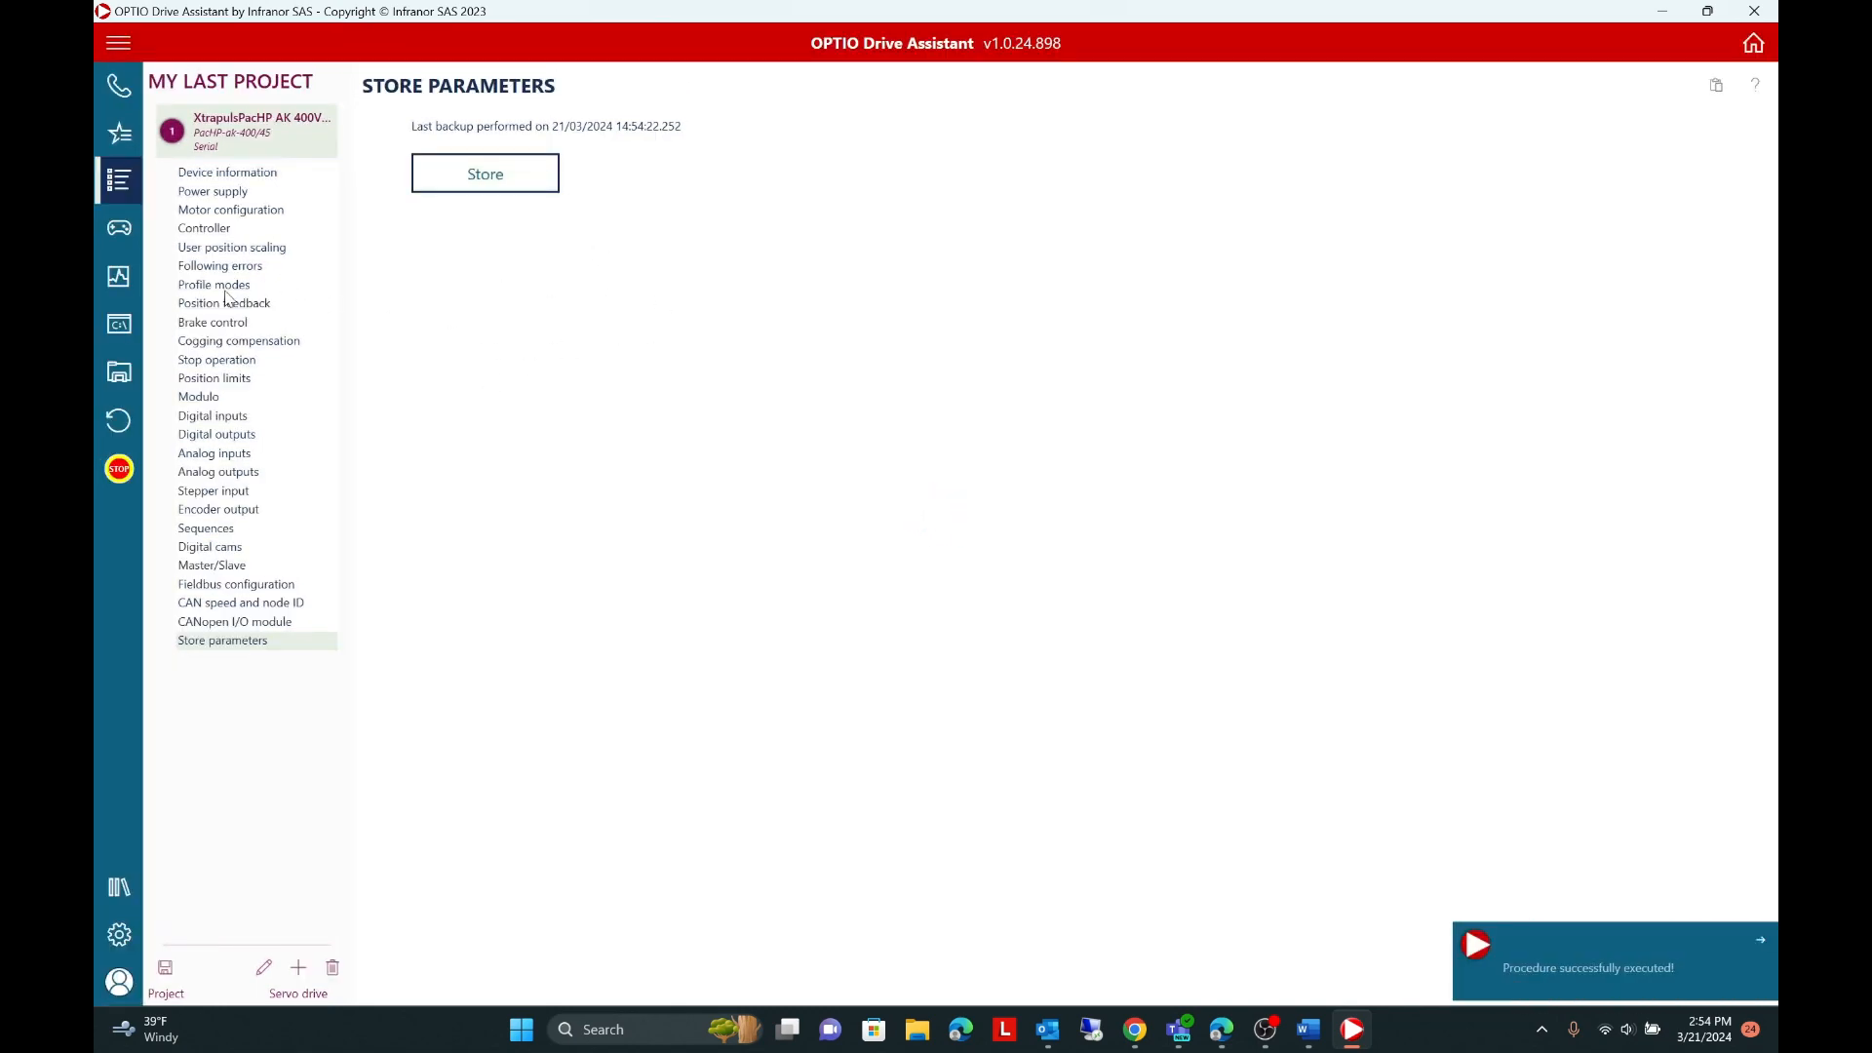
Step: Open the oscilloscope and skip its introductory screen
left_click(113, 291)
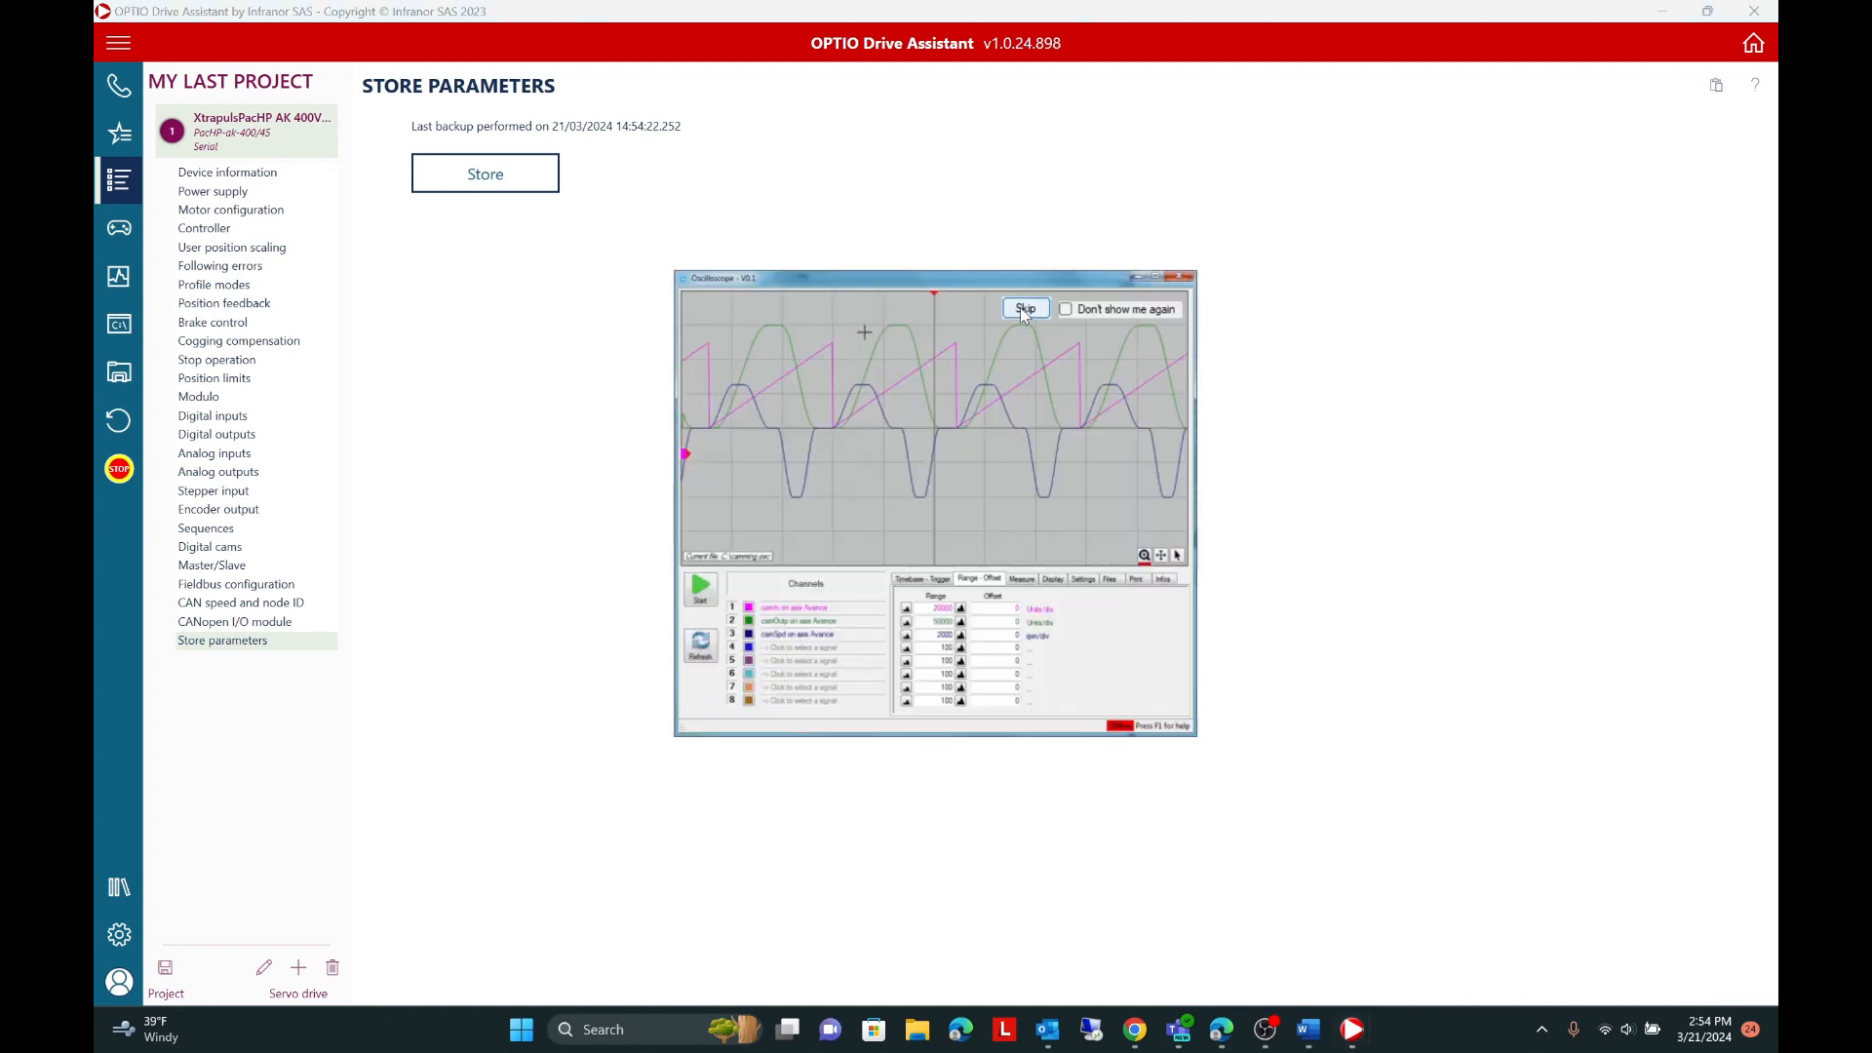
left_click(1024, 308)
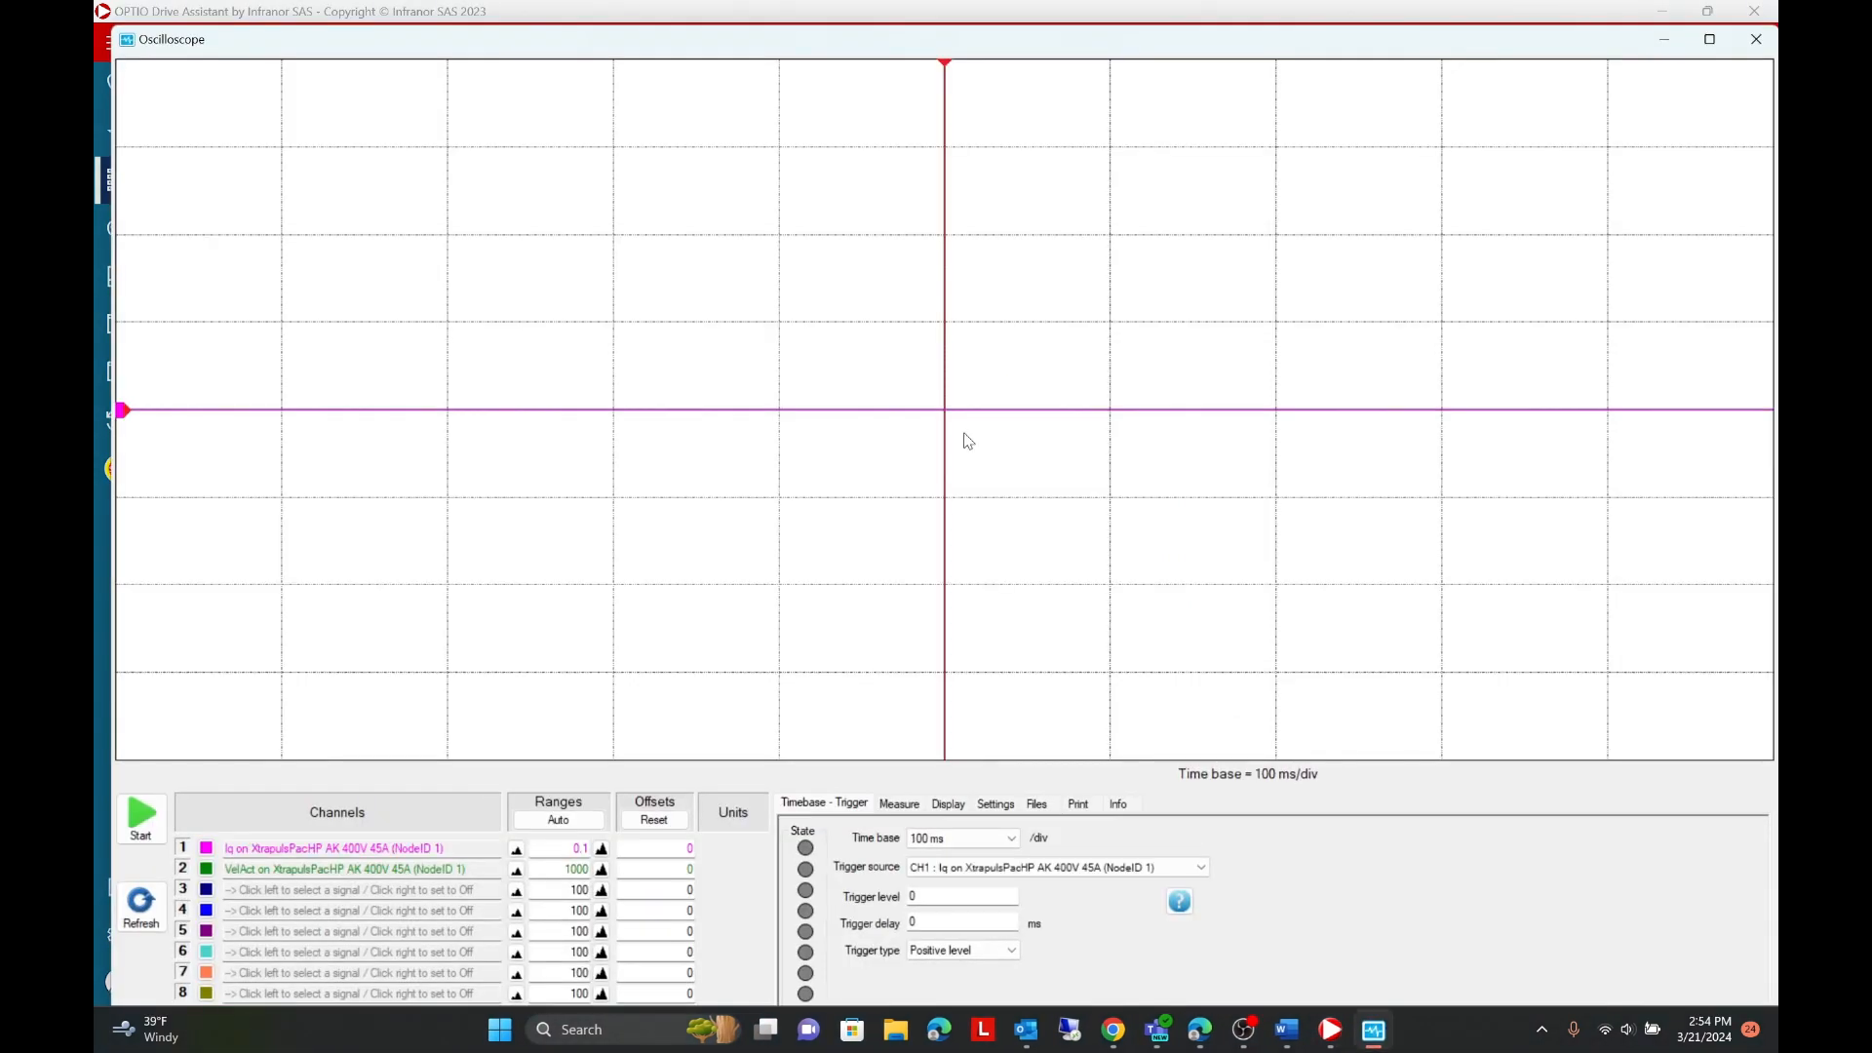
Step: Assign Iq (torque producing current) to oscilloscope channel 1 and VelAct (current velocity) to channel 2
left_click(353, 856)
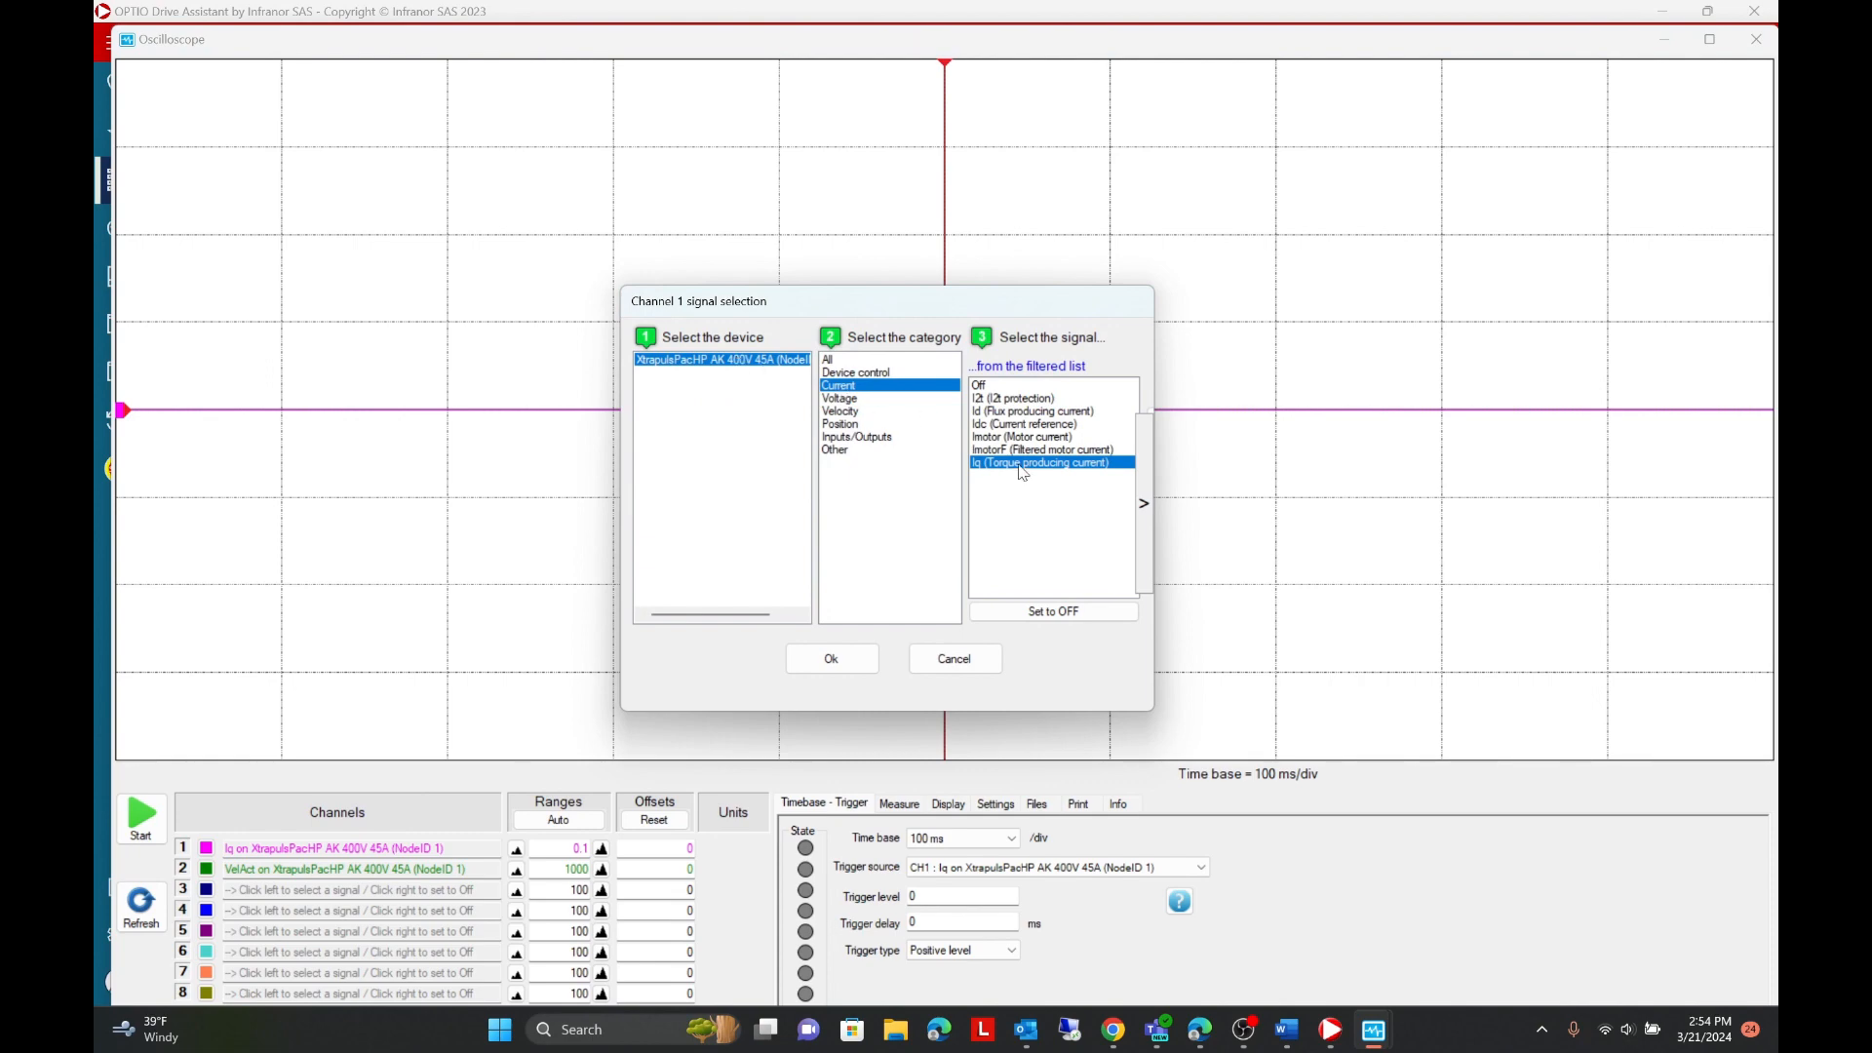
left_click(856, 663)
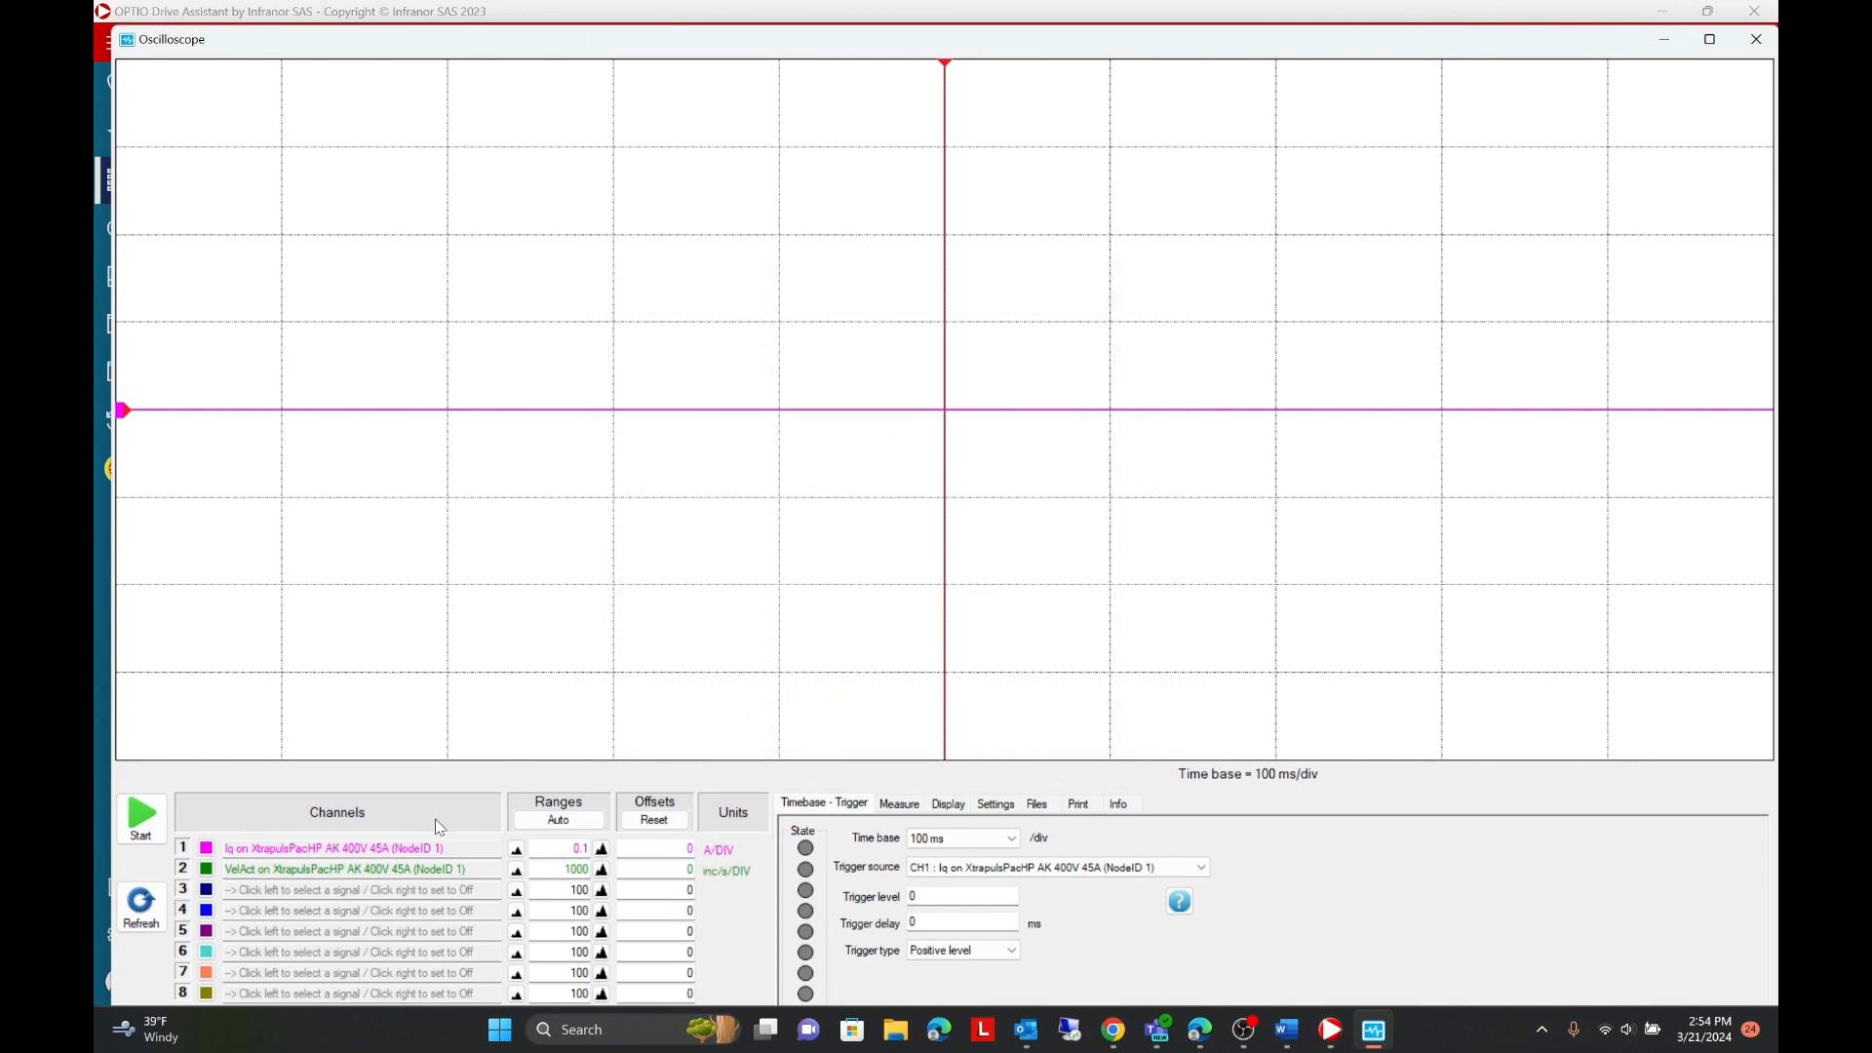
left_click(332, 871)
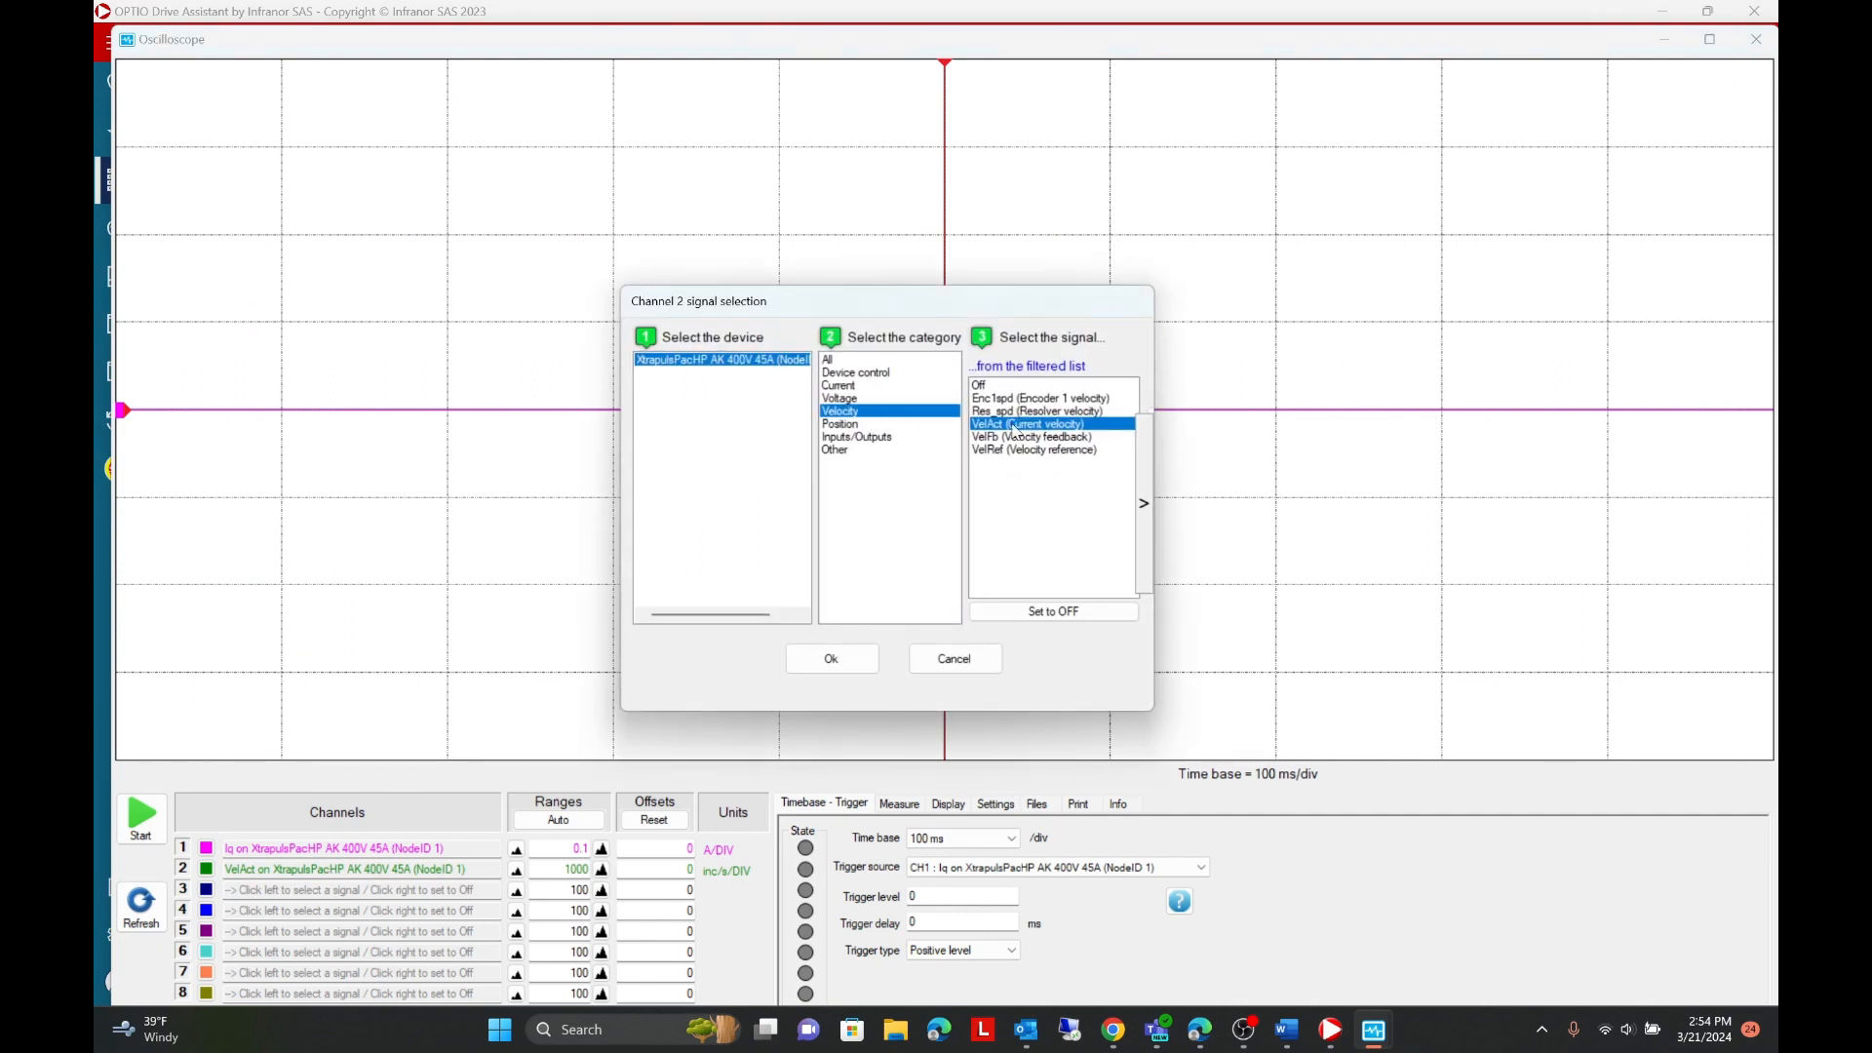
left_click(834, 657)
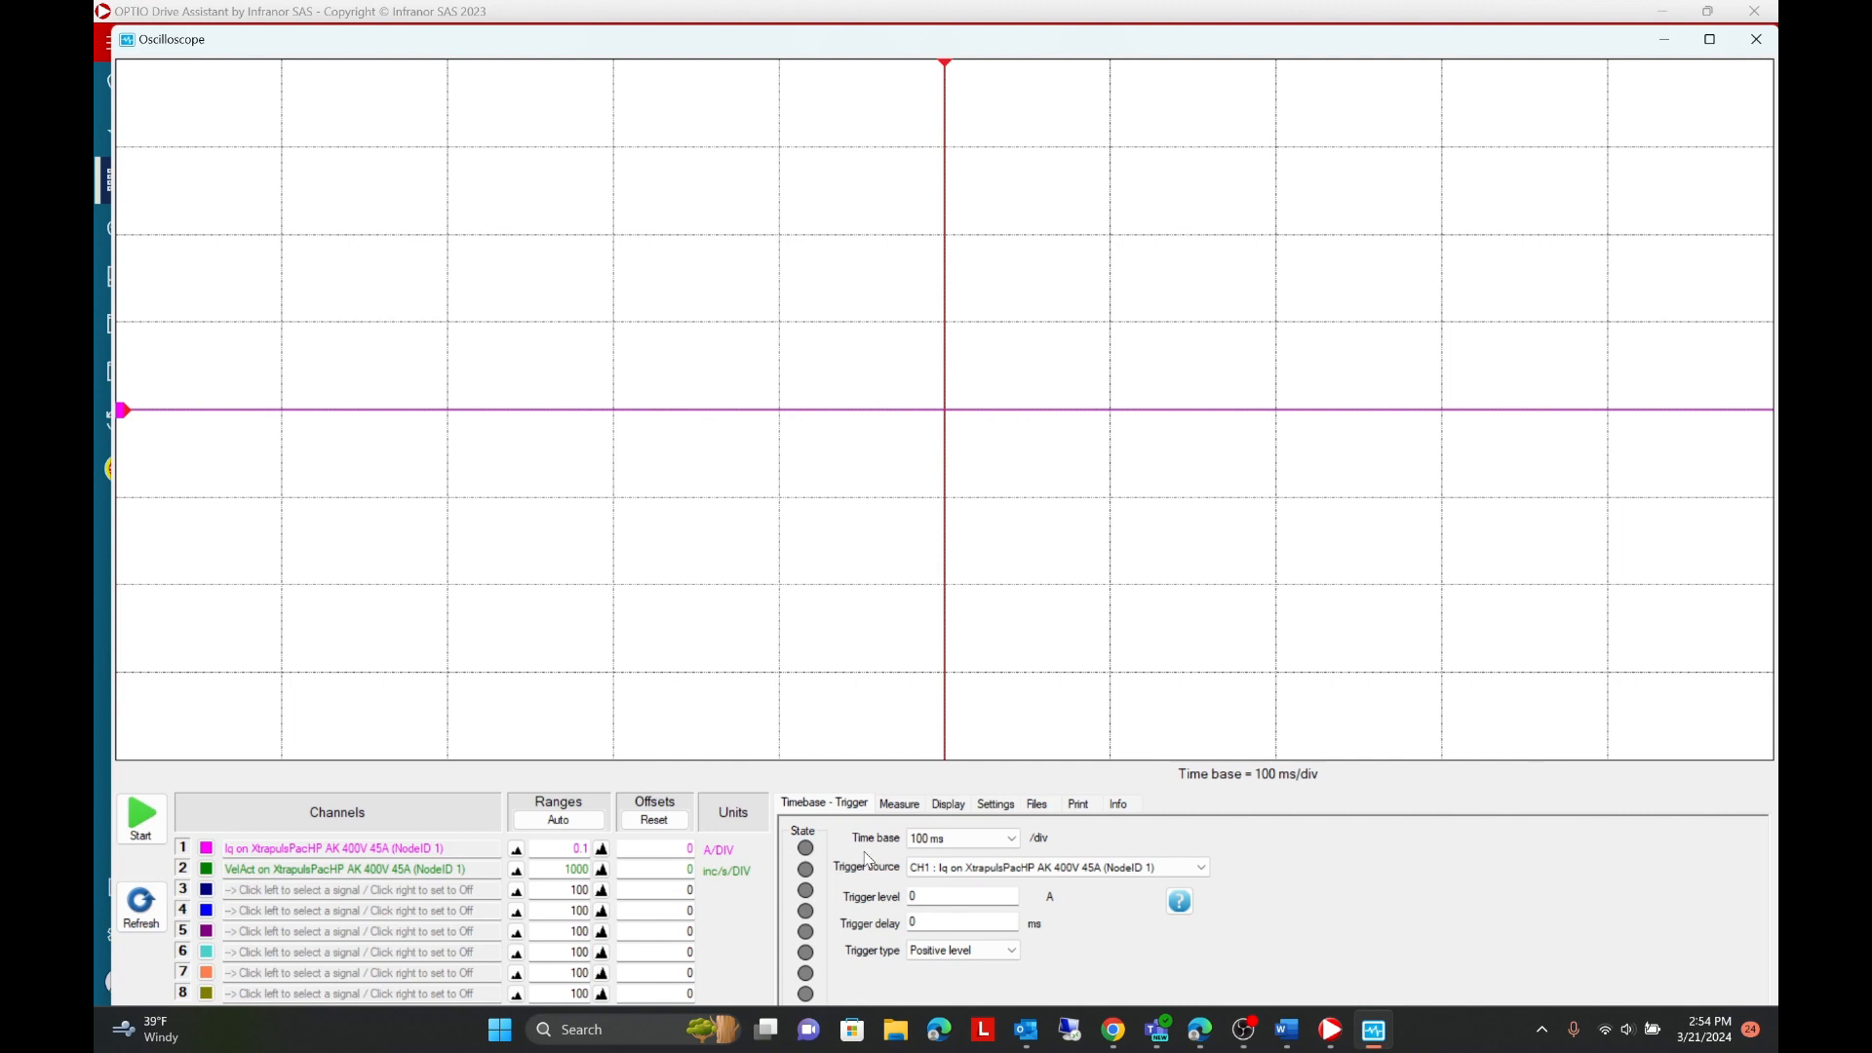
Step: Check the time base and trigger options, keeping 100 ms/div, channel 1 Iq as source, level and delay 0, and the positive level type
left_click(1012, 841)
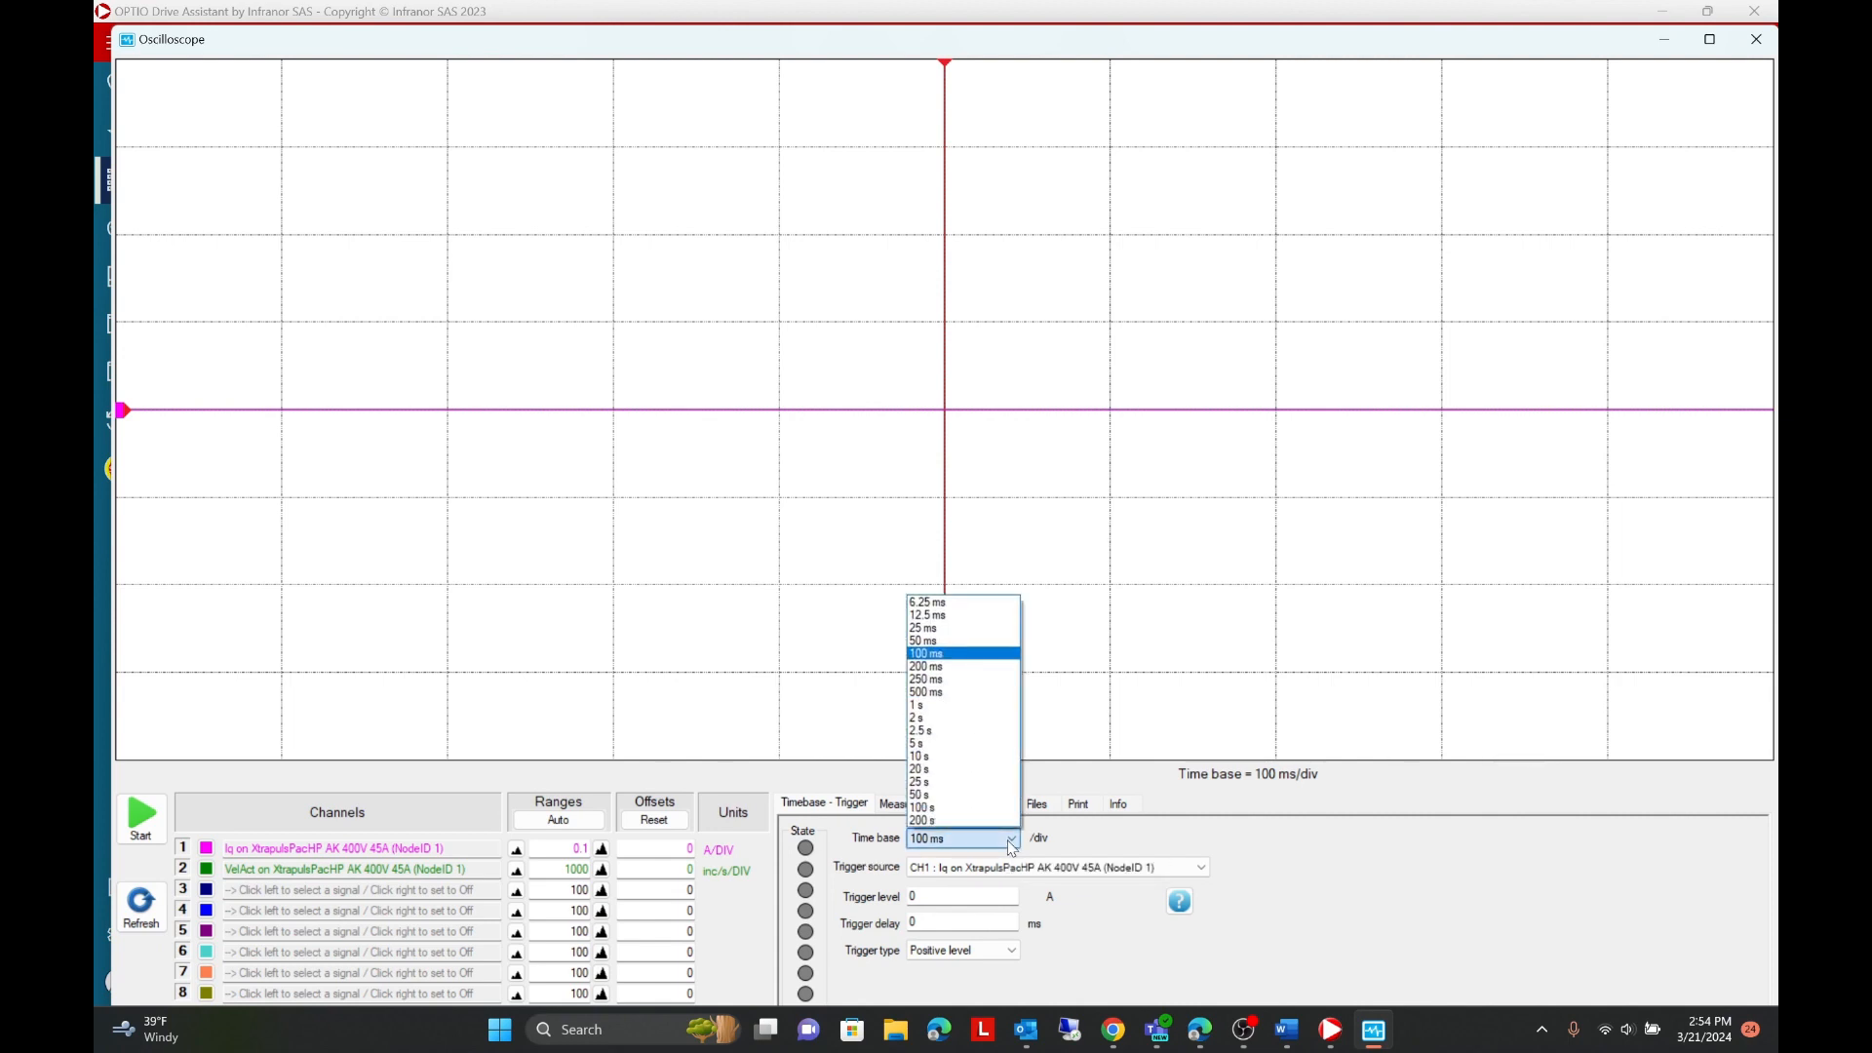
left_click(1012, 844)
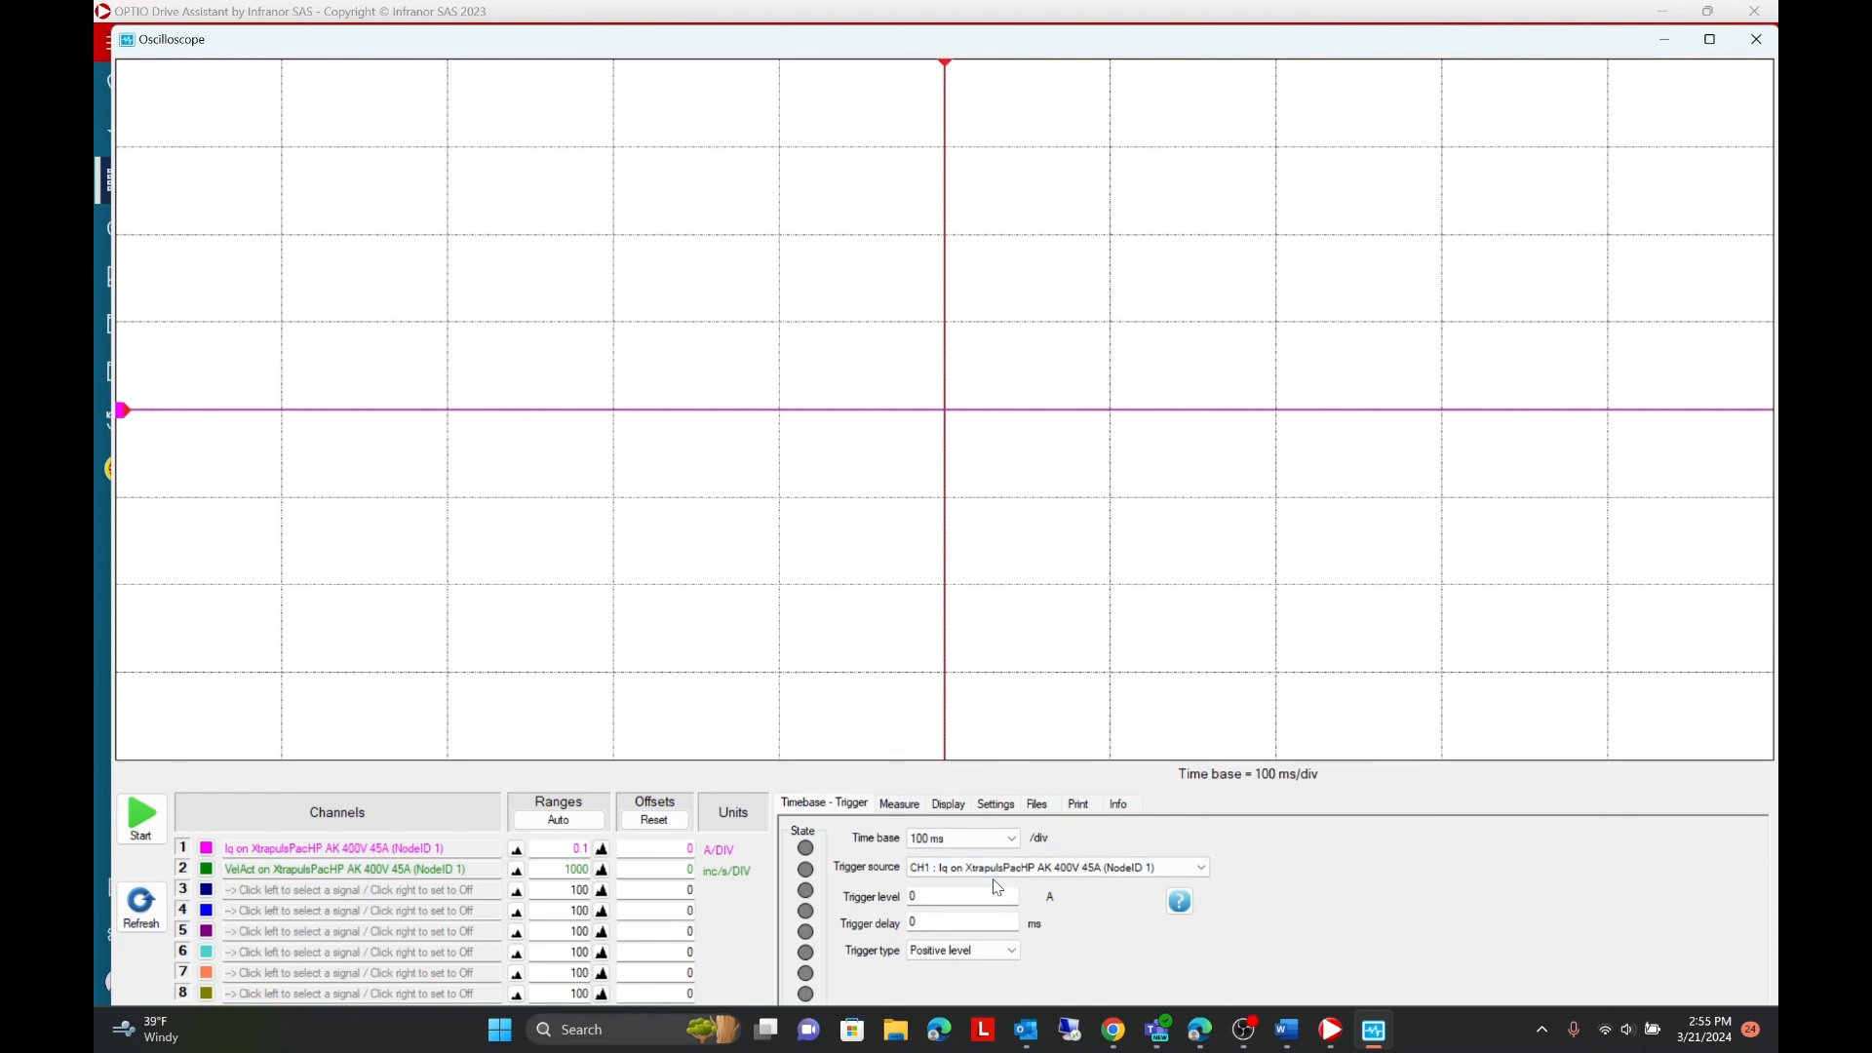
left_click(1002, 867)
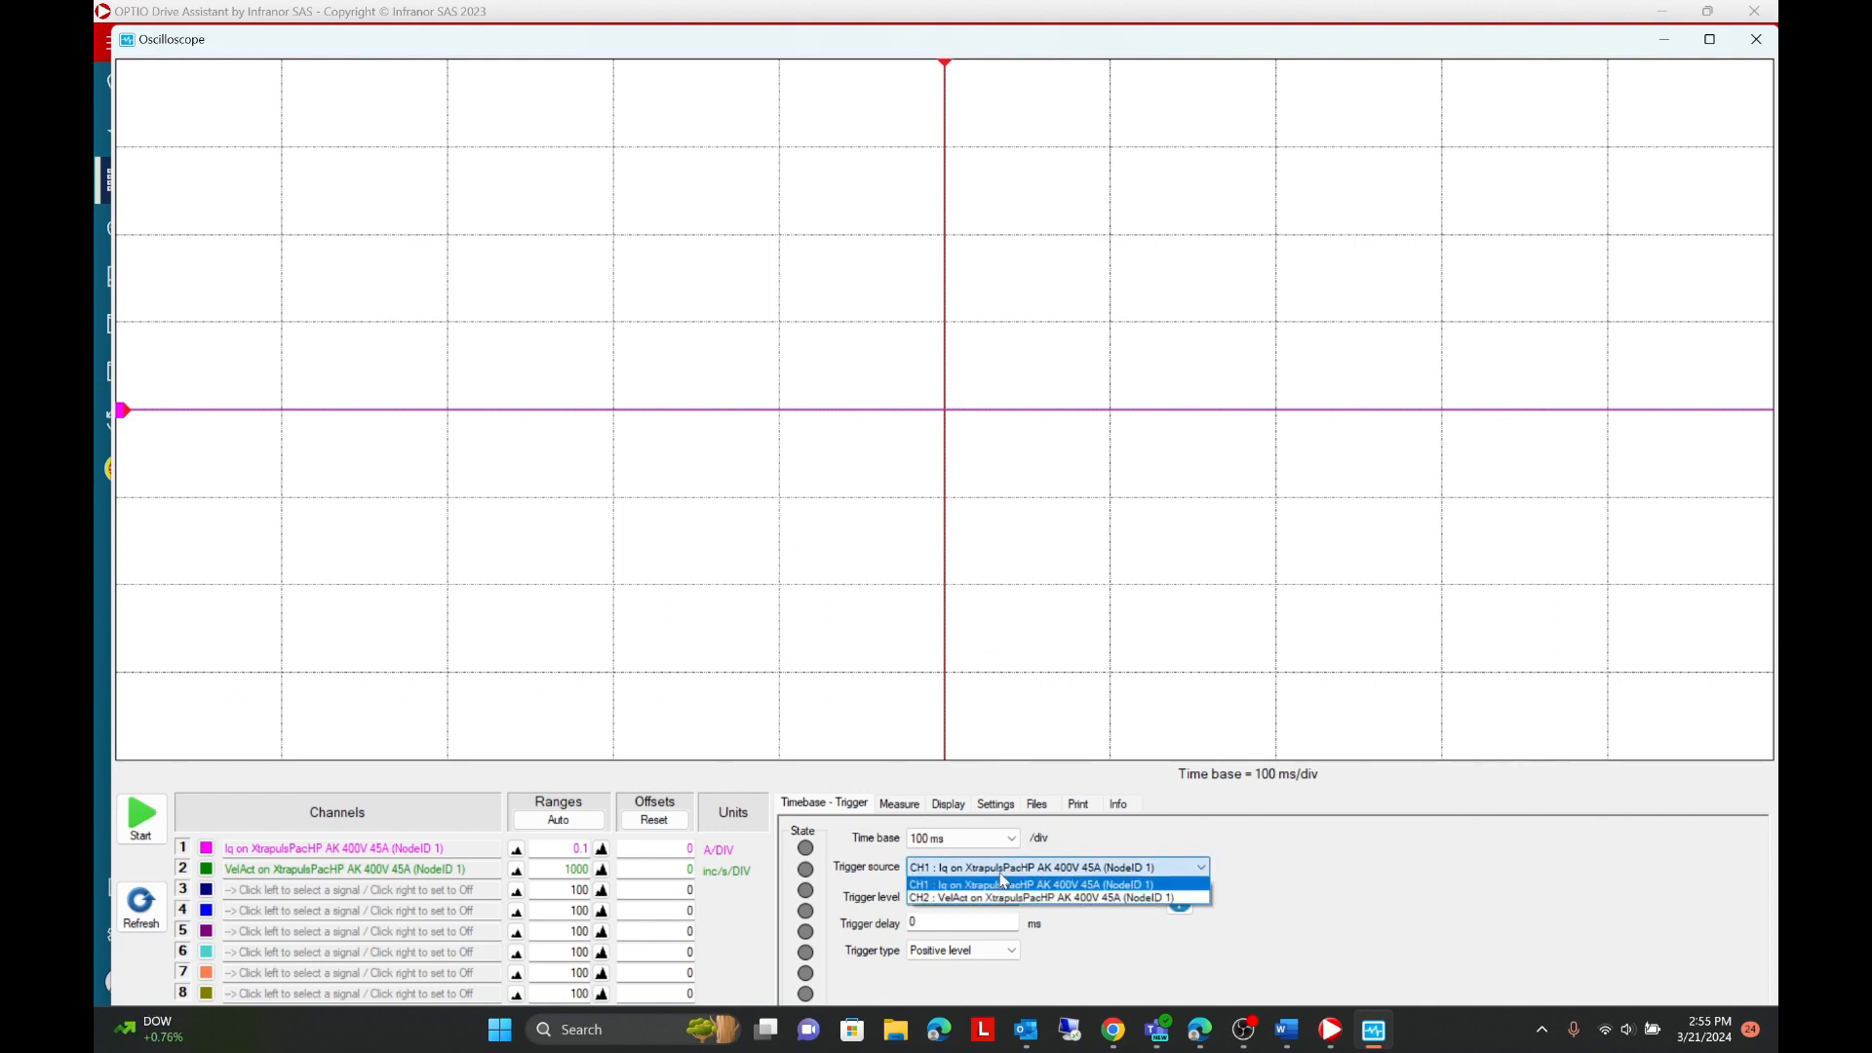
left_click(1000, 883)
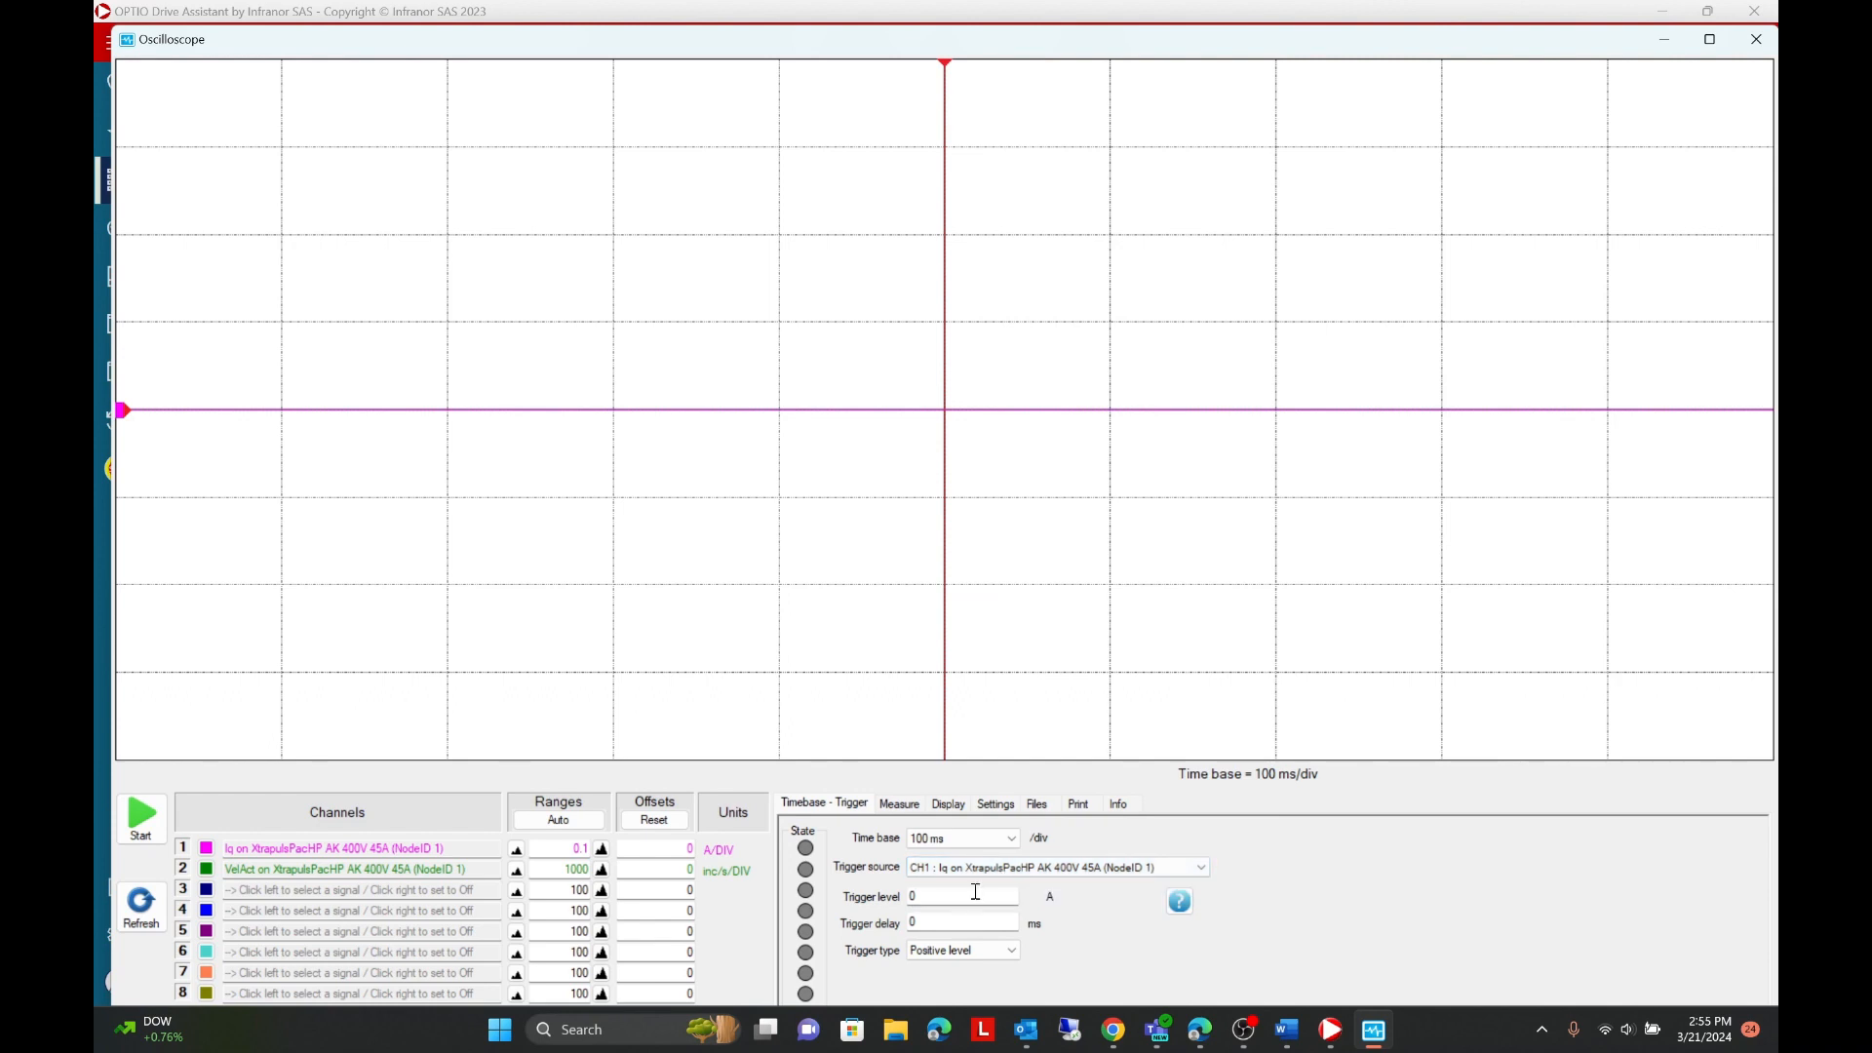
left_click(975, 891)
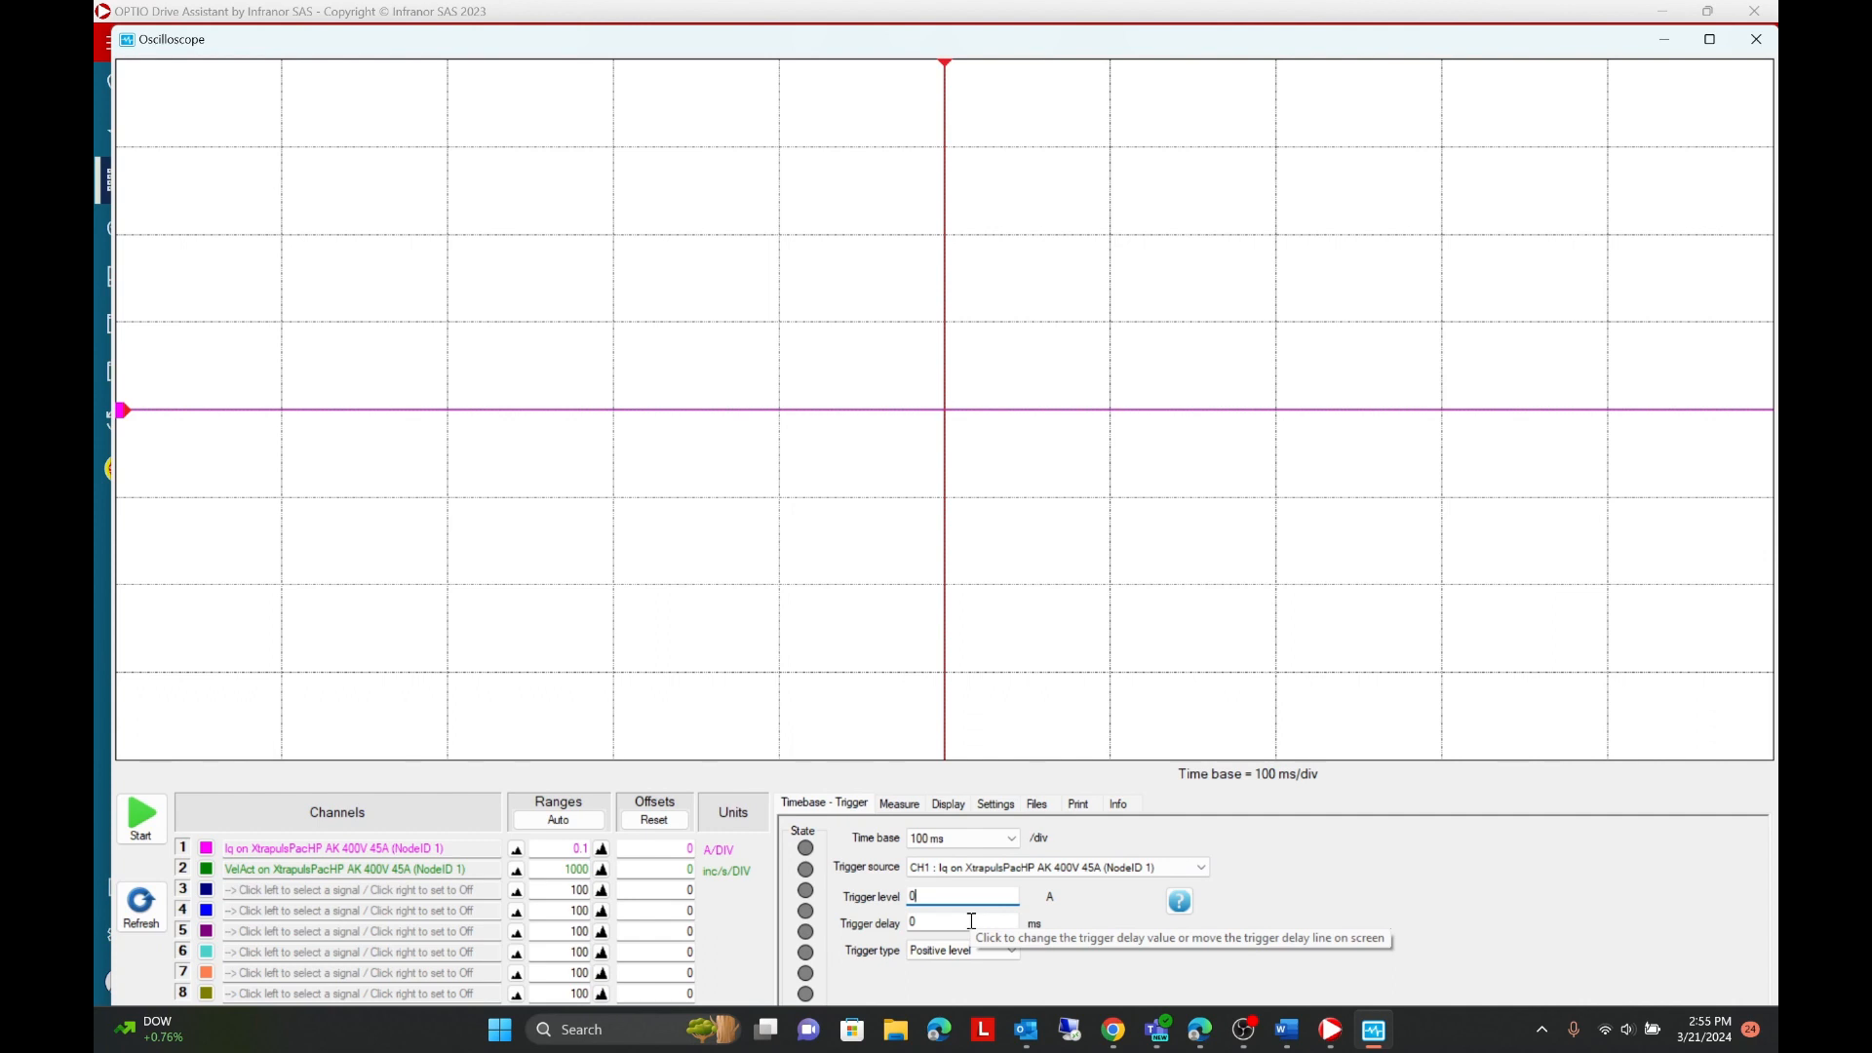
left_click(972, 921)
left_click(977, 951)
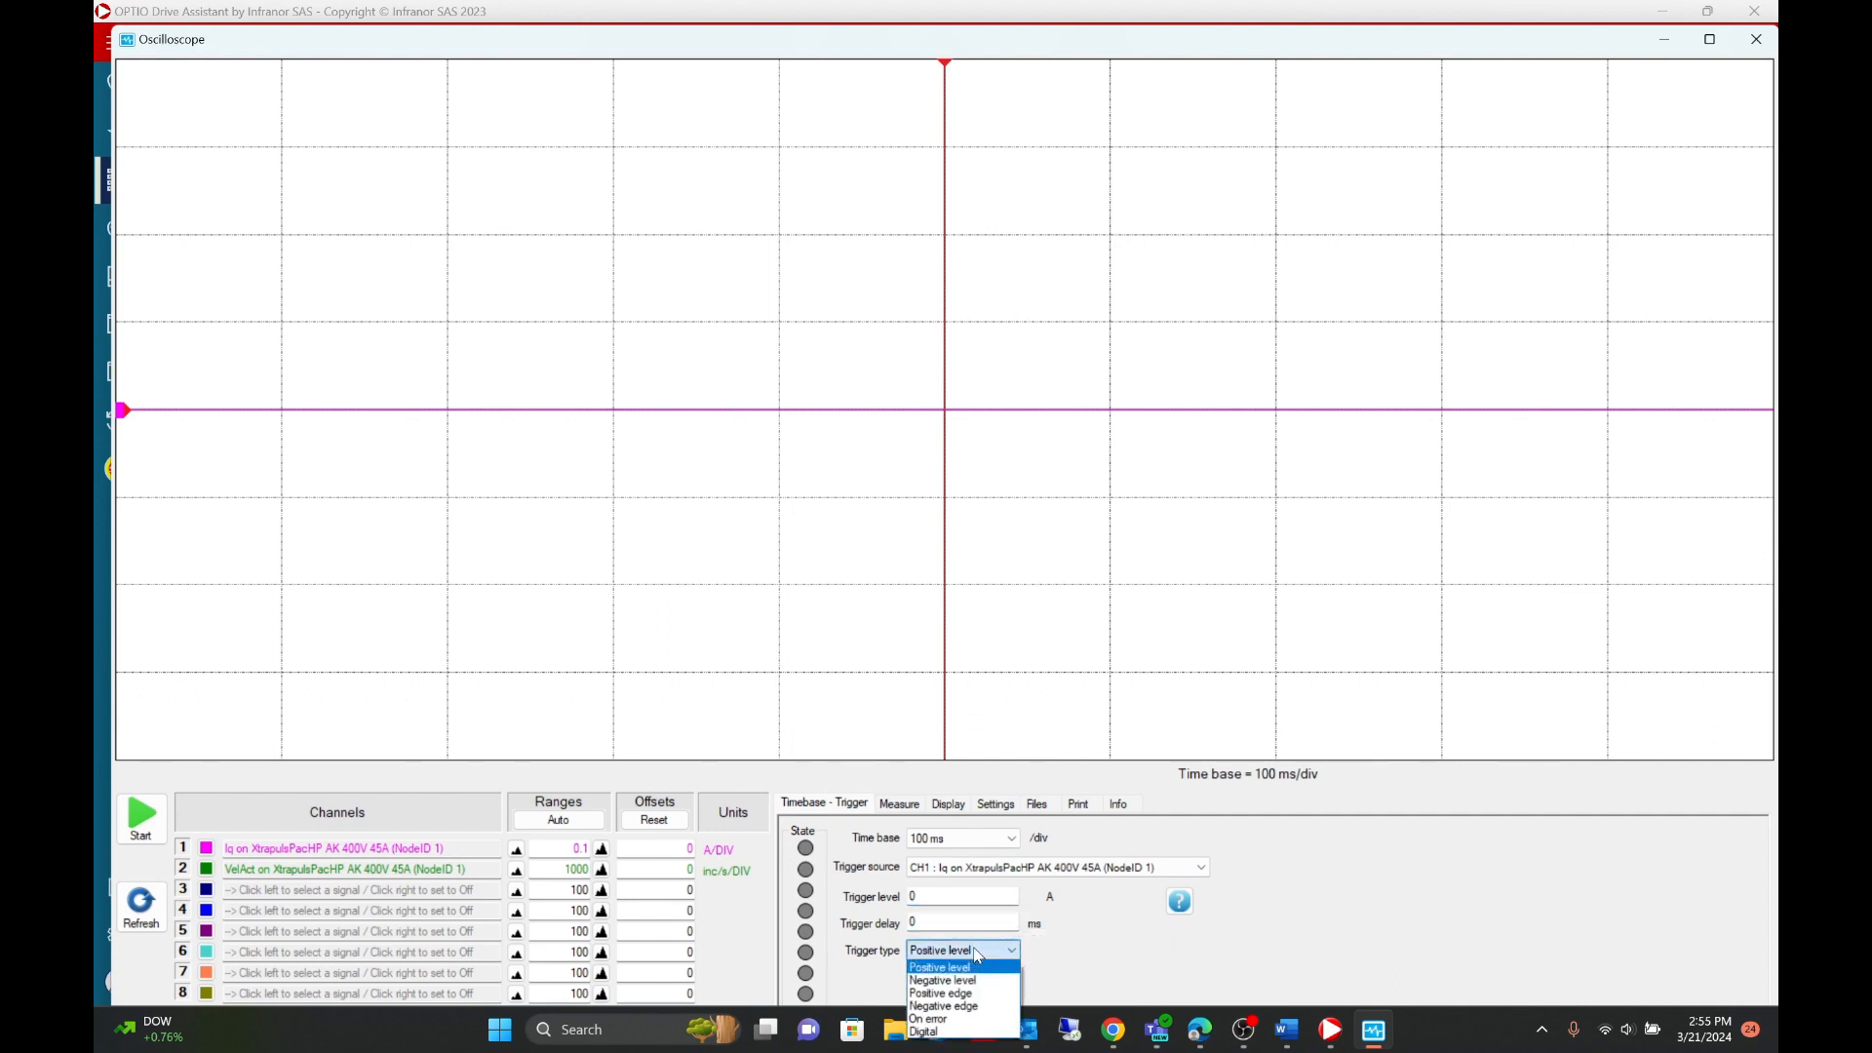
left_click(979, 951)
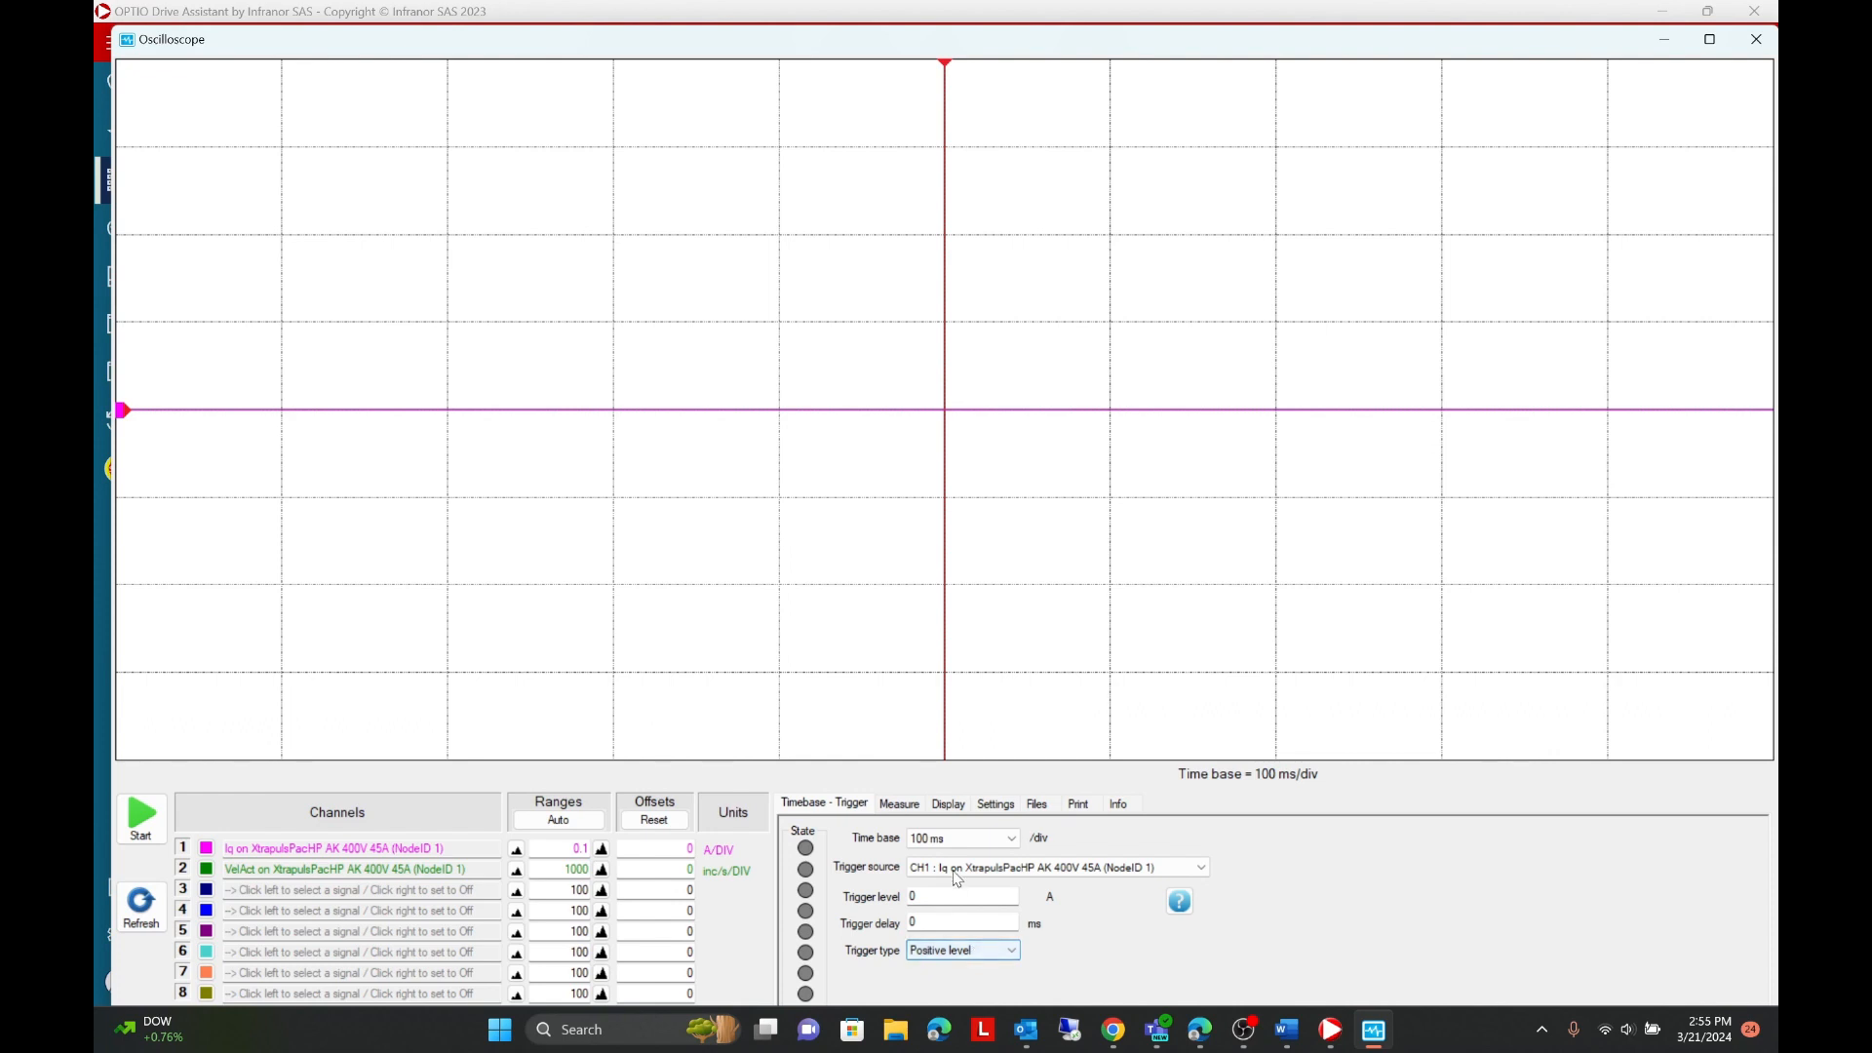
Step: Review the oscilloscope's measurement, display, communication, file, print and information options, and return to the trigger settings
left_click(898, 804)
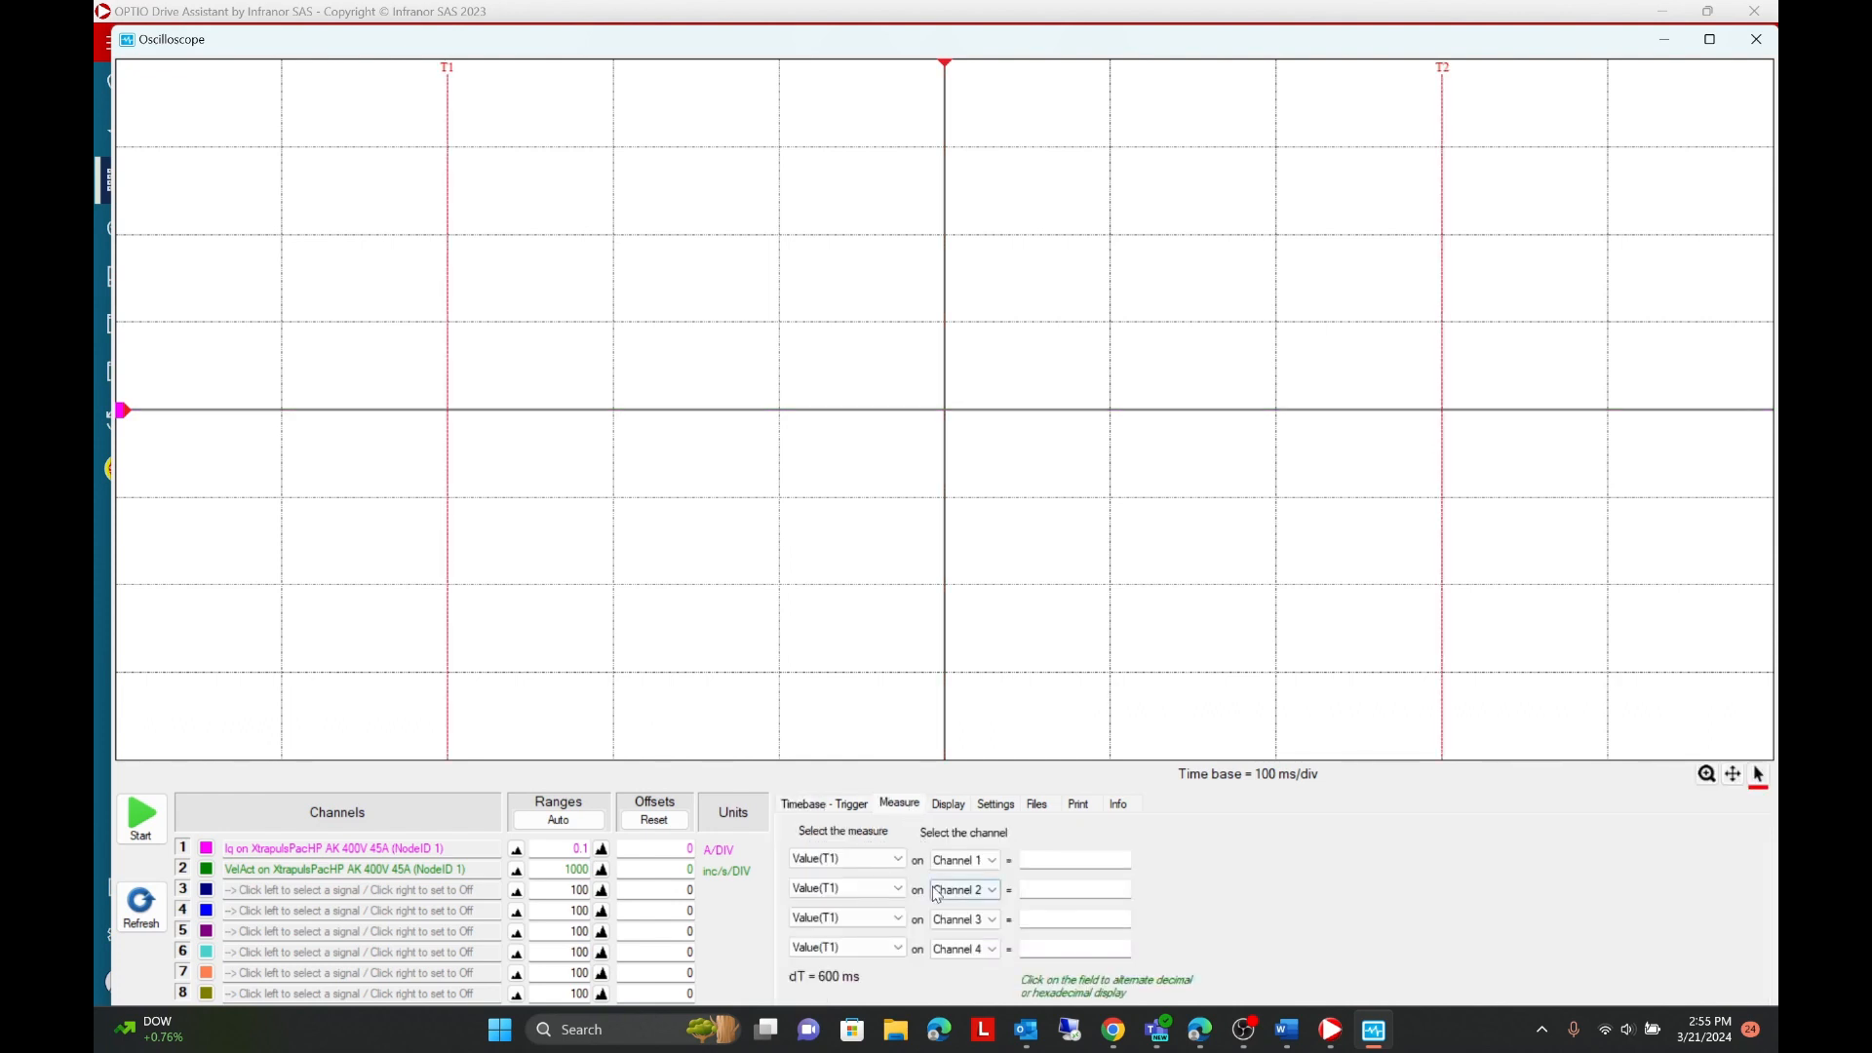
left_click(947, 805)
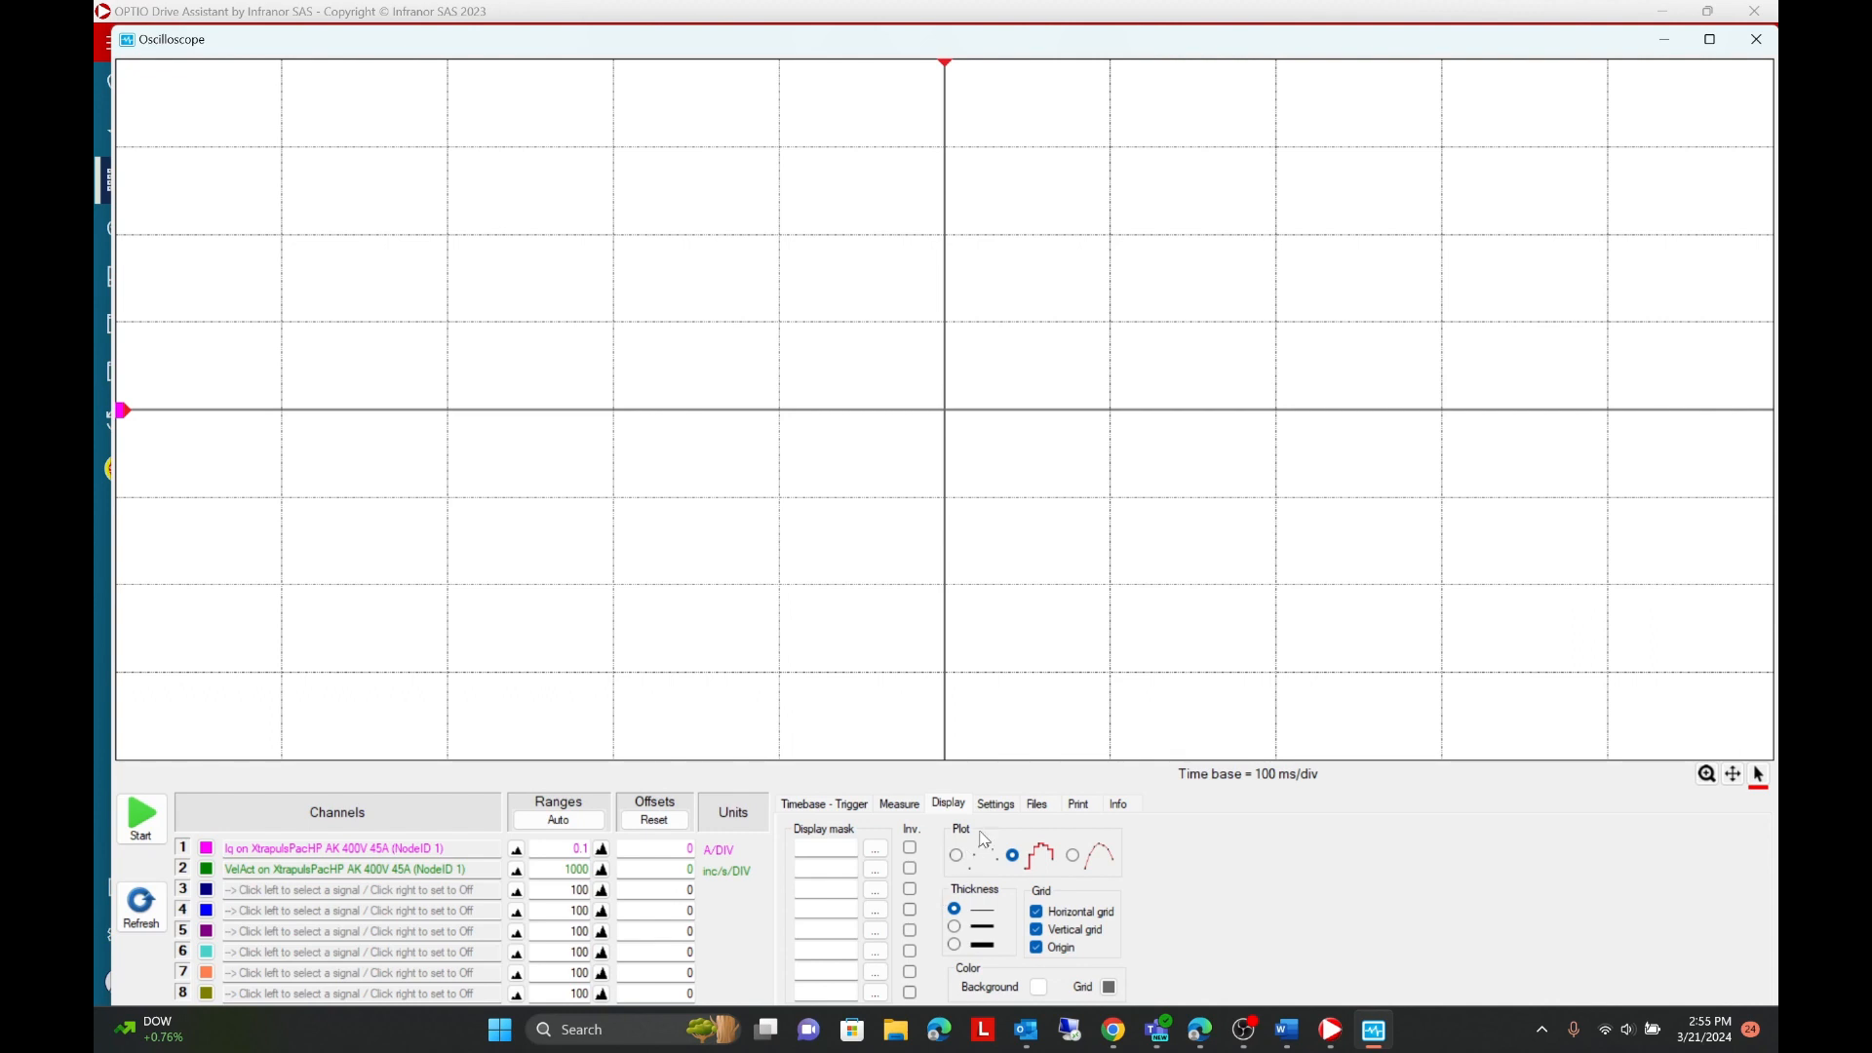
left_click(996, 806)
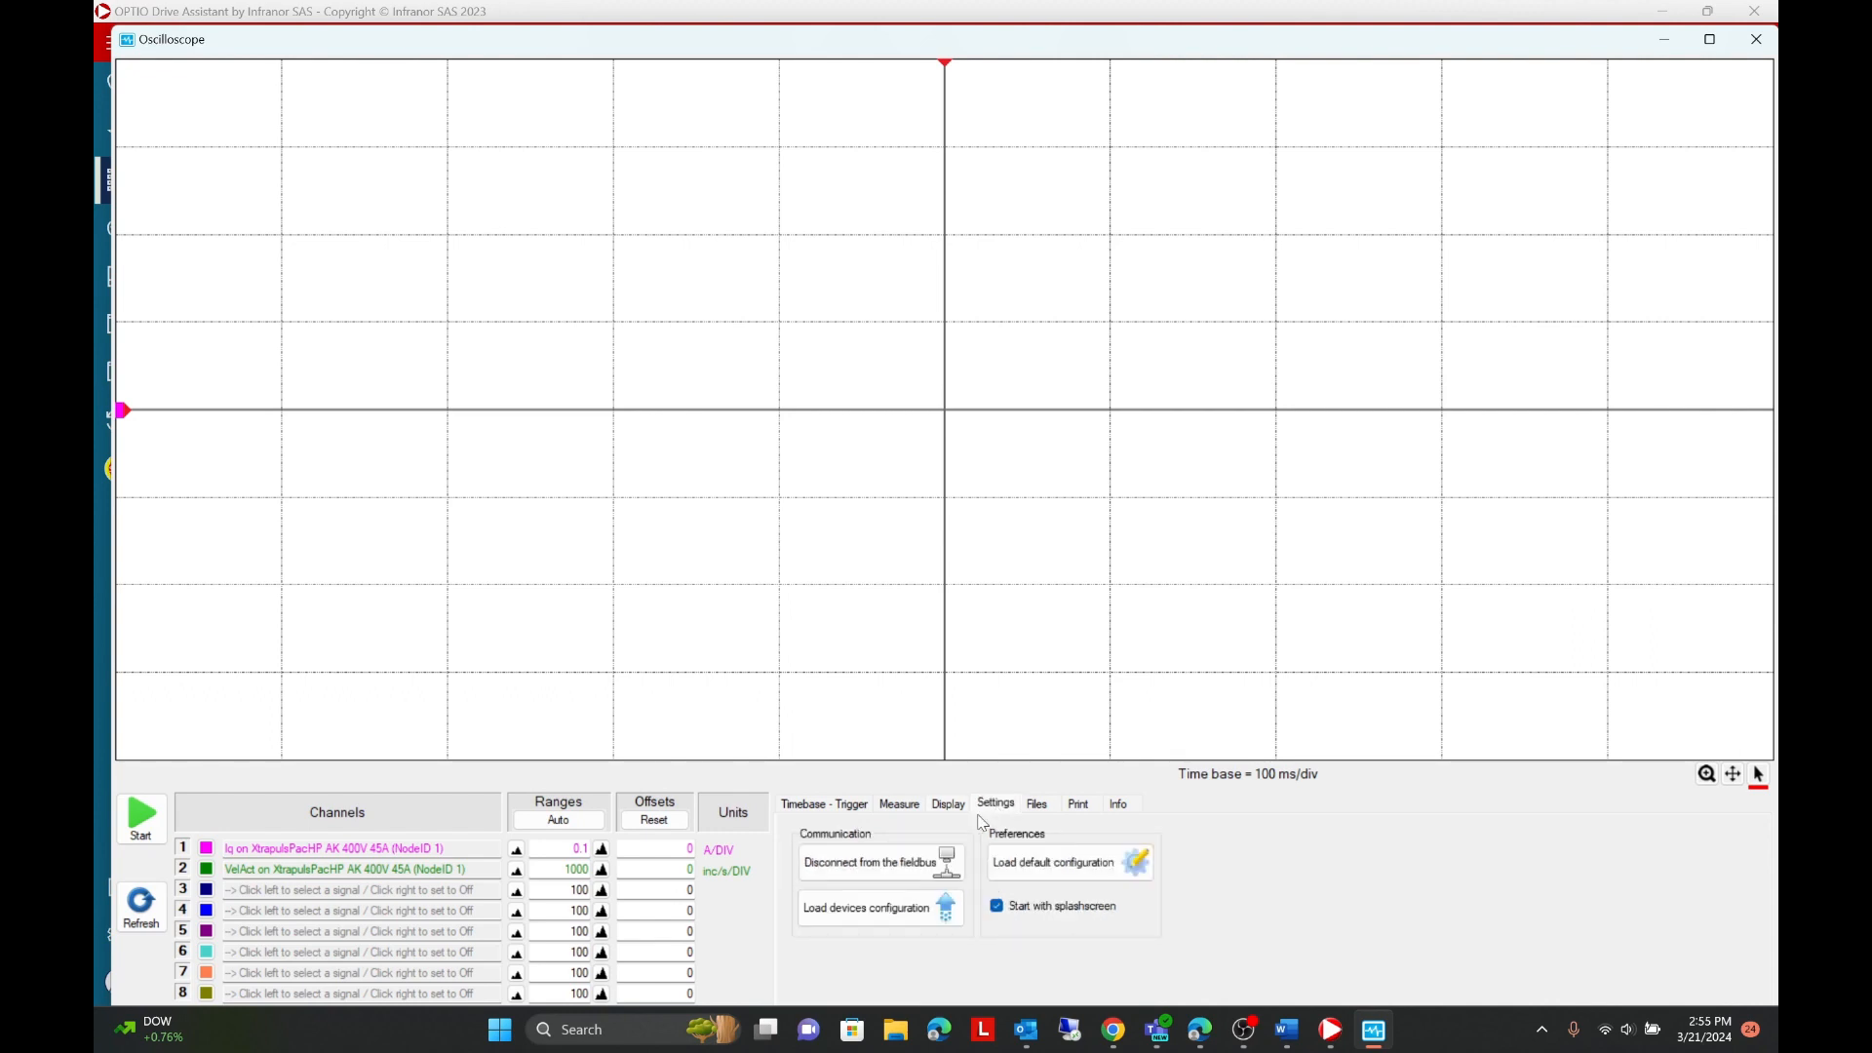
left_click(1037, 805)
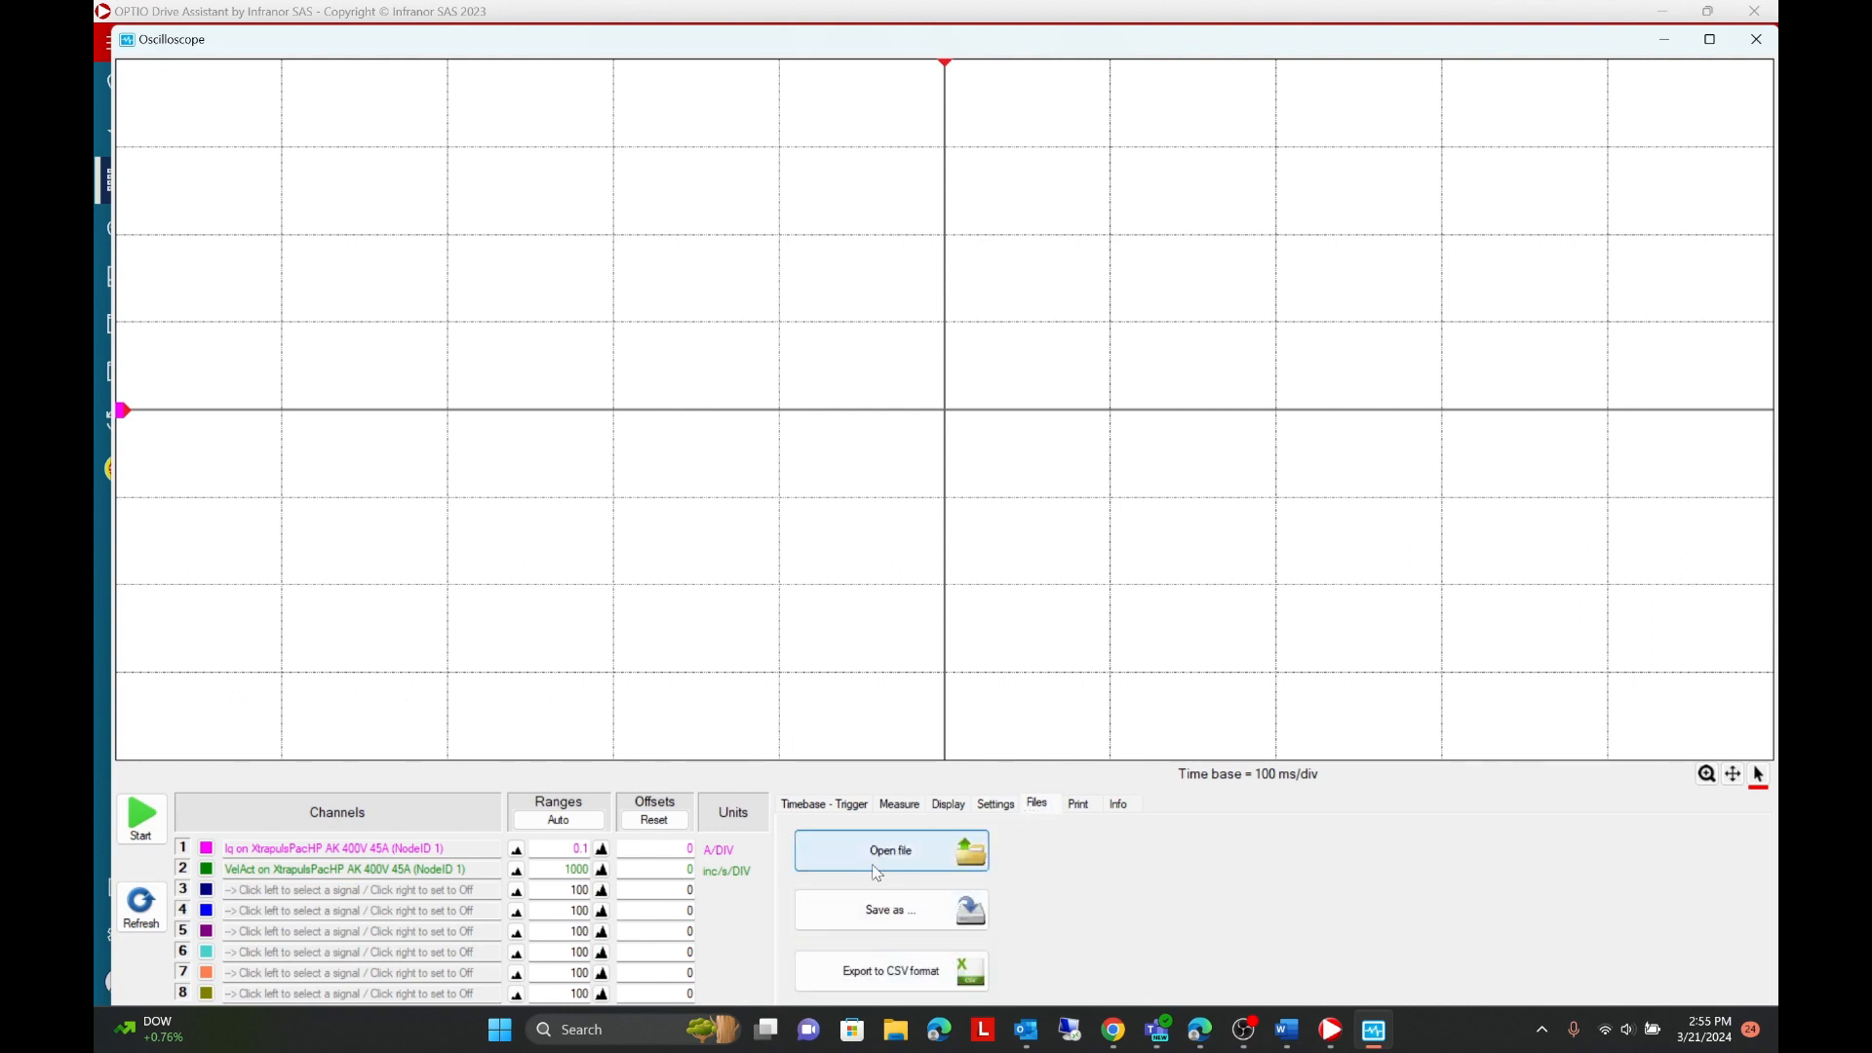
left_click(1080, 806)
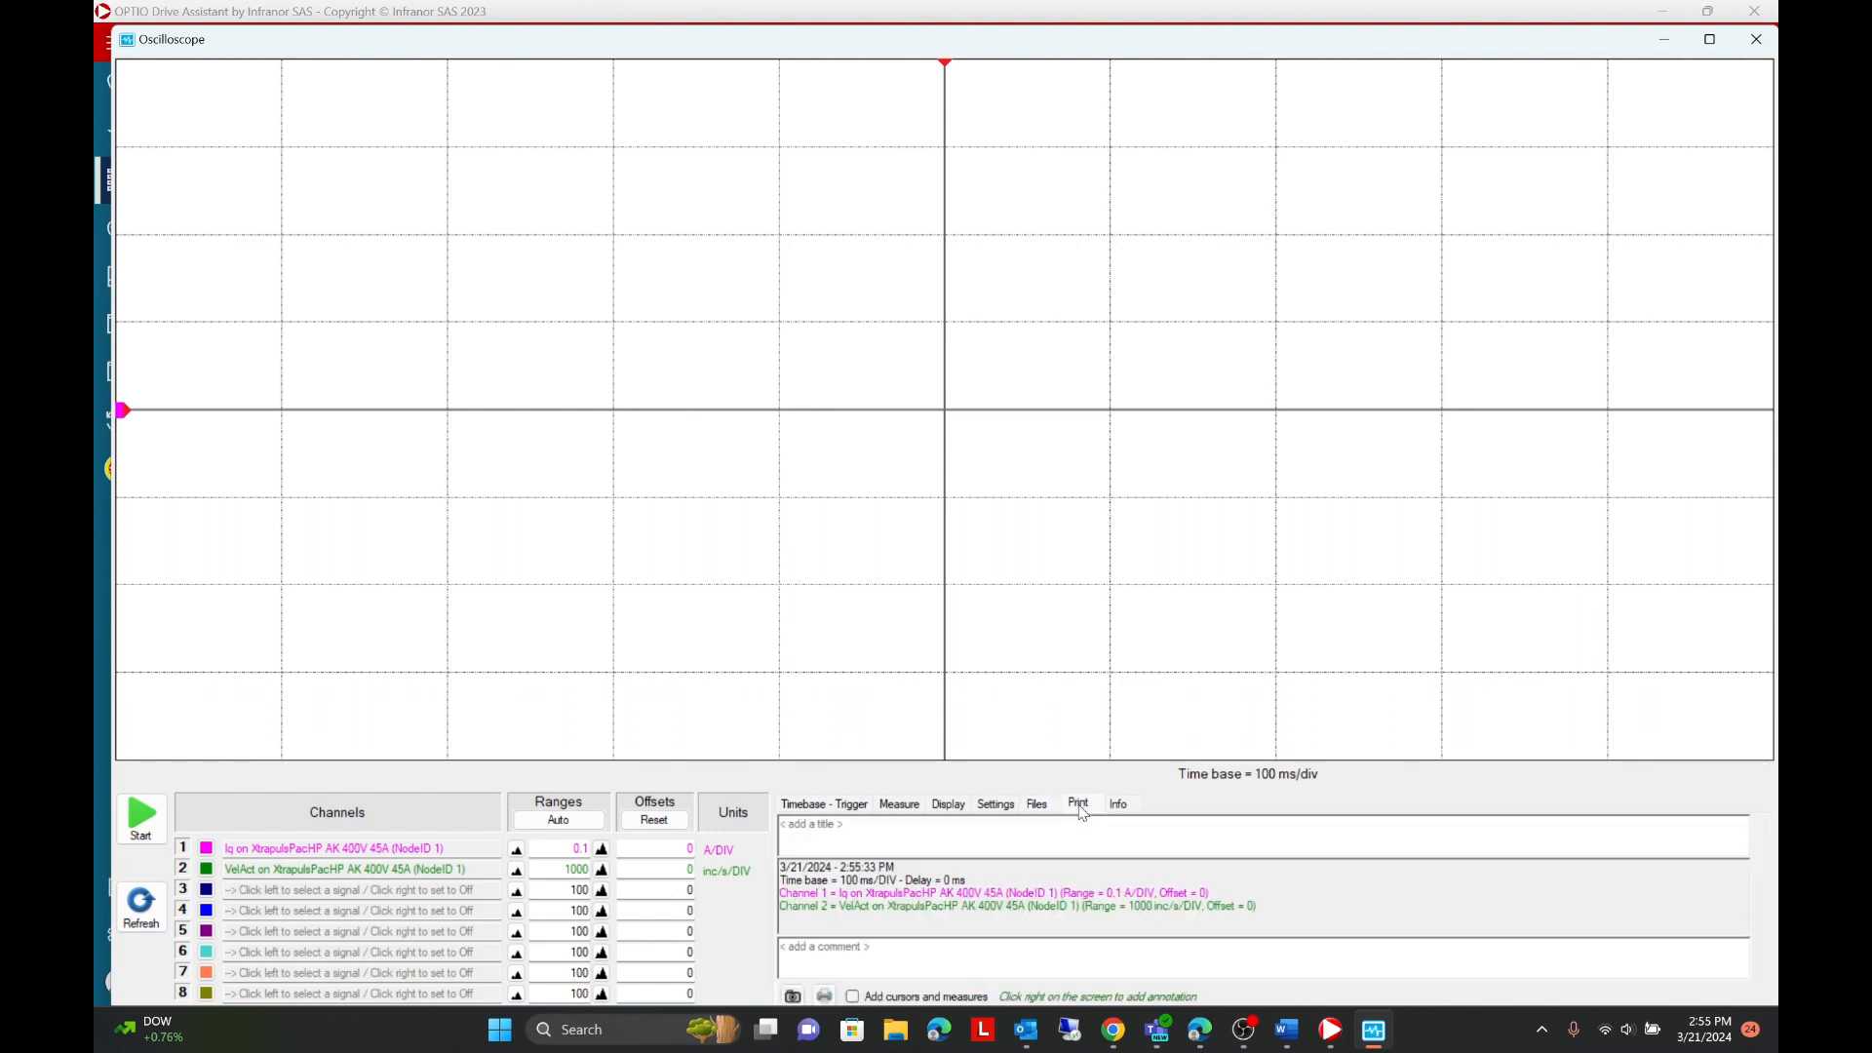
left_click(1119, 807)
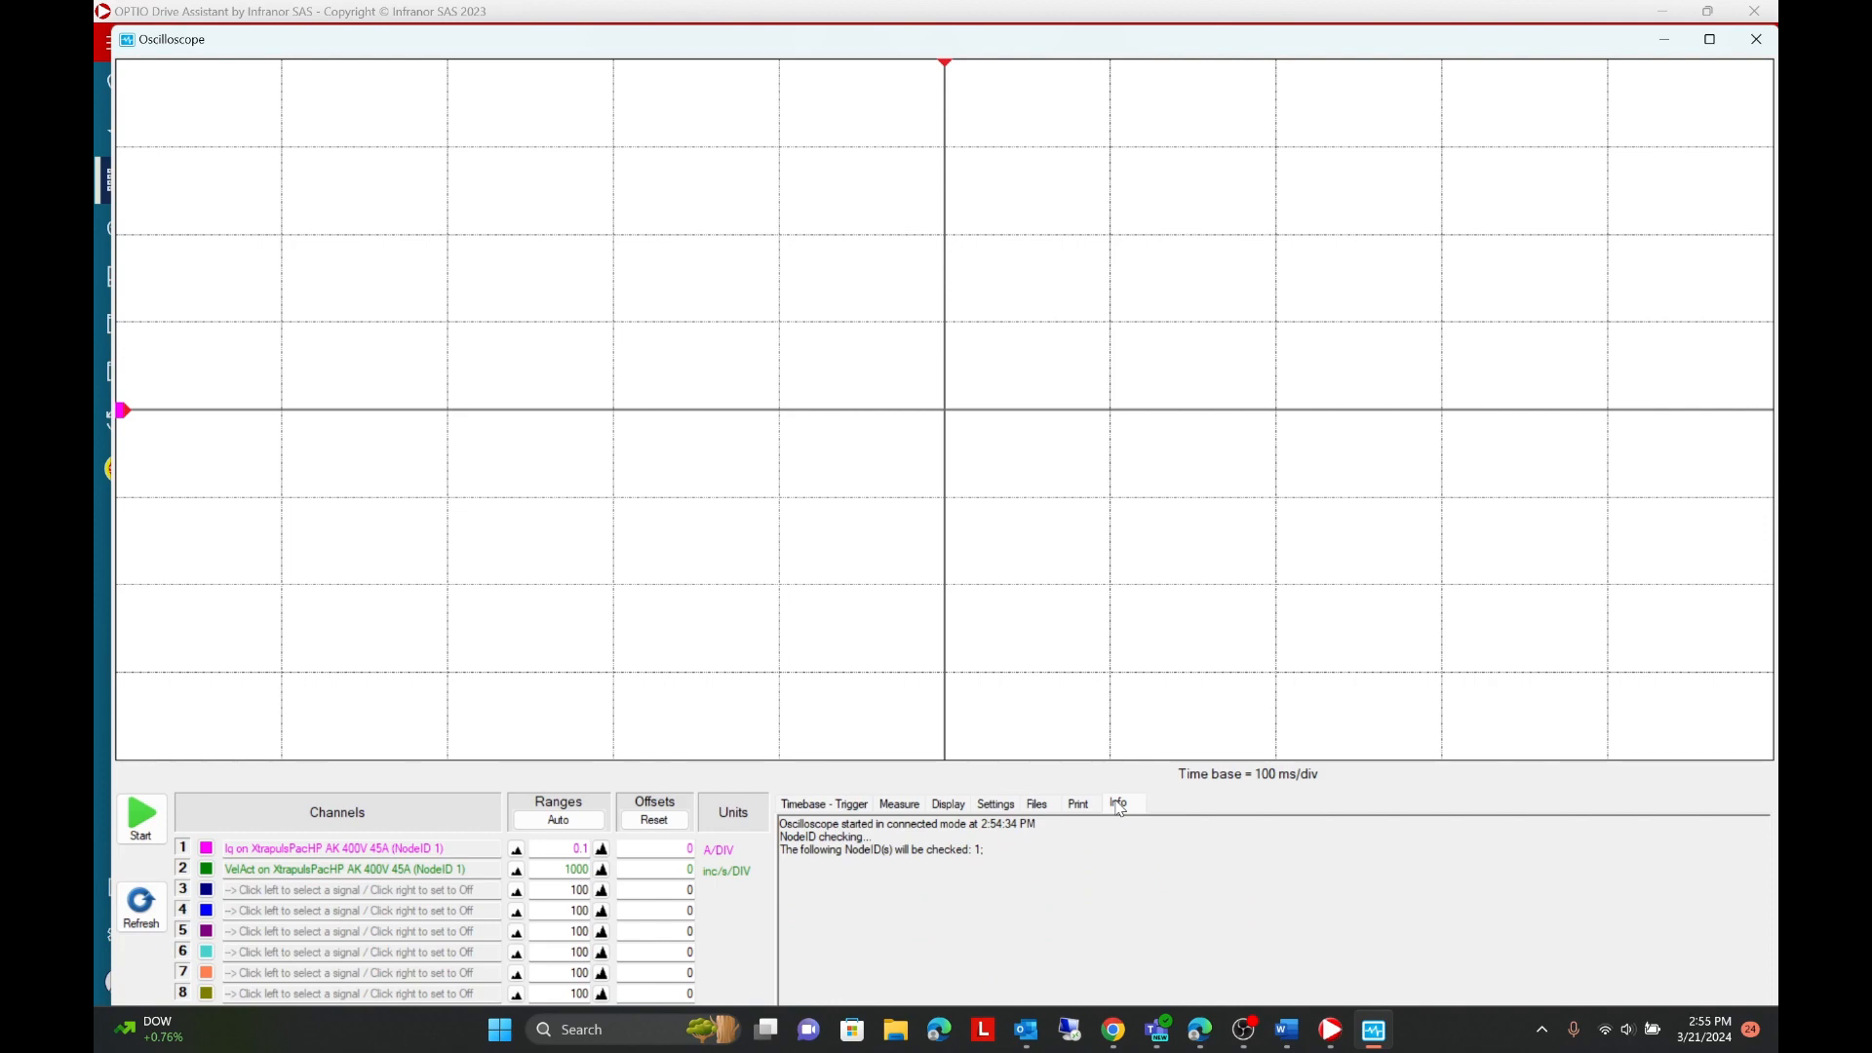
left_click(839, 809)
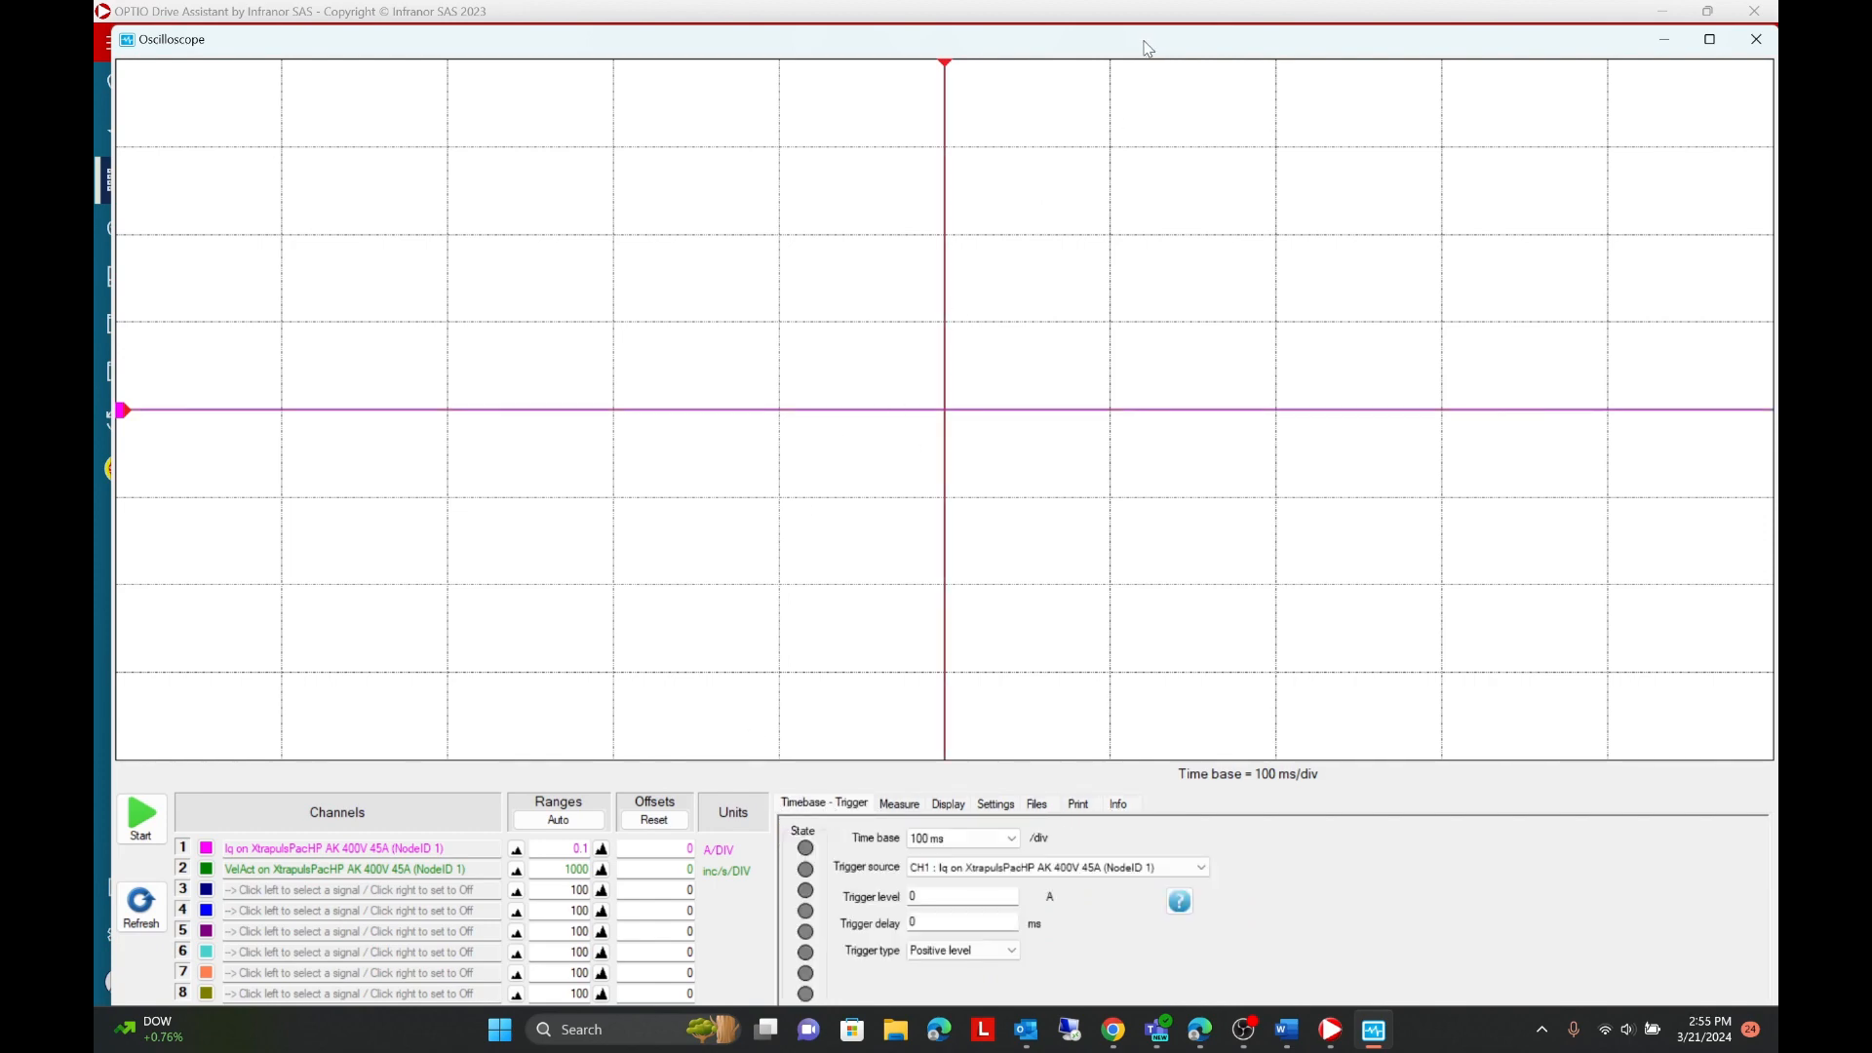
Step: In OPTIO Drive Assistant's drive control, set the speed to 50 rpm, enable the servo drive and run the motor forward
left_click_drag(1103, 50, 1777, 171)
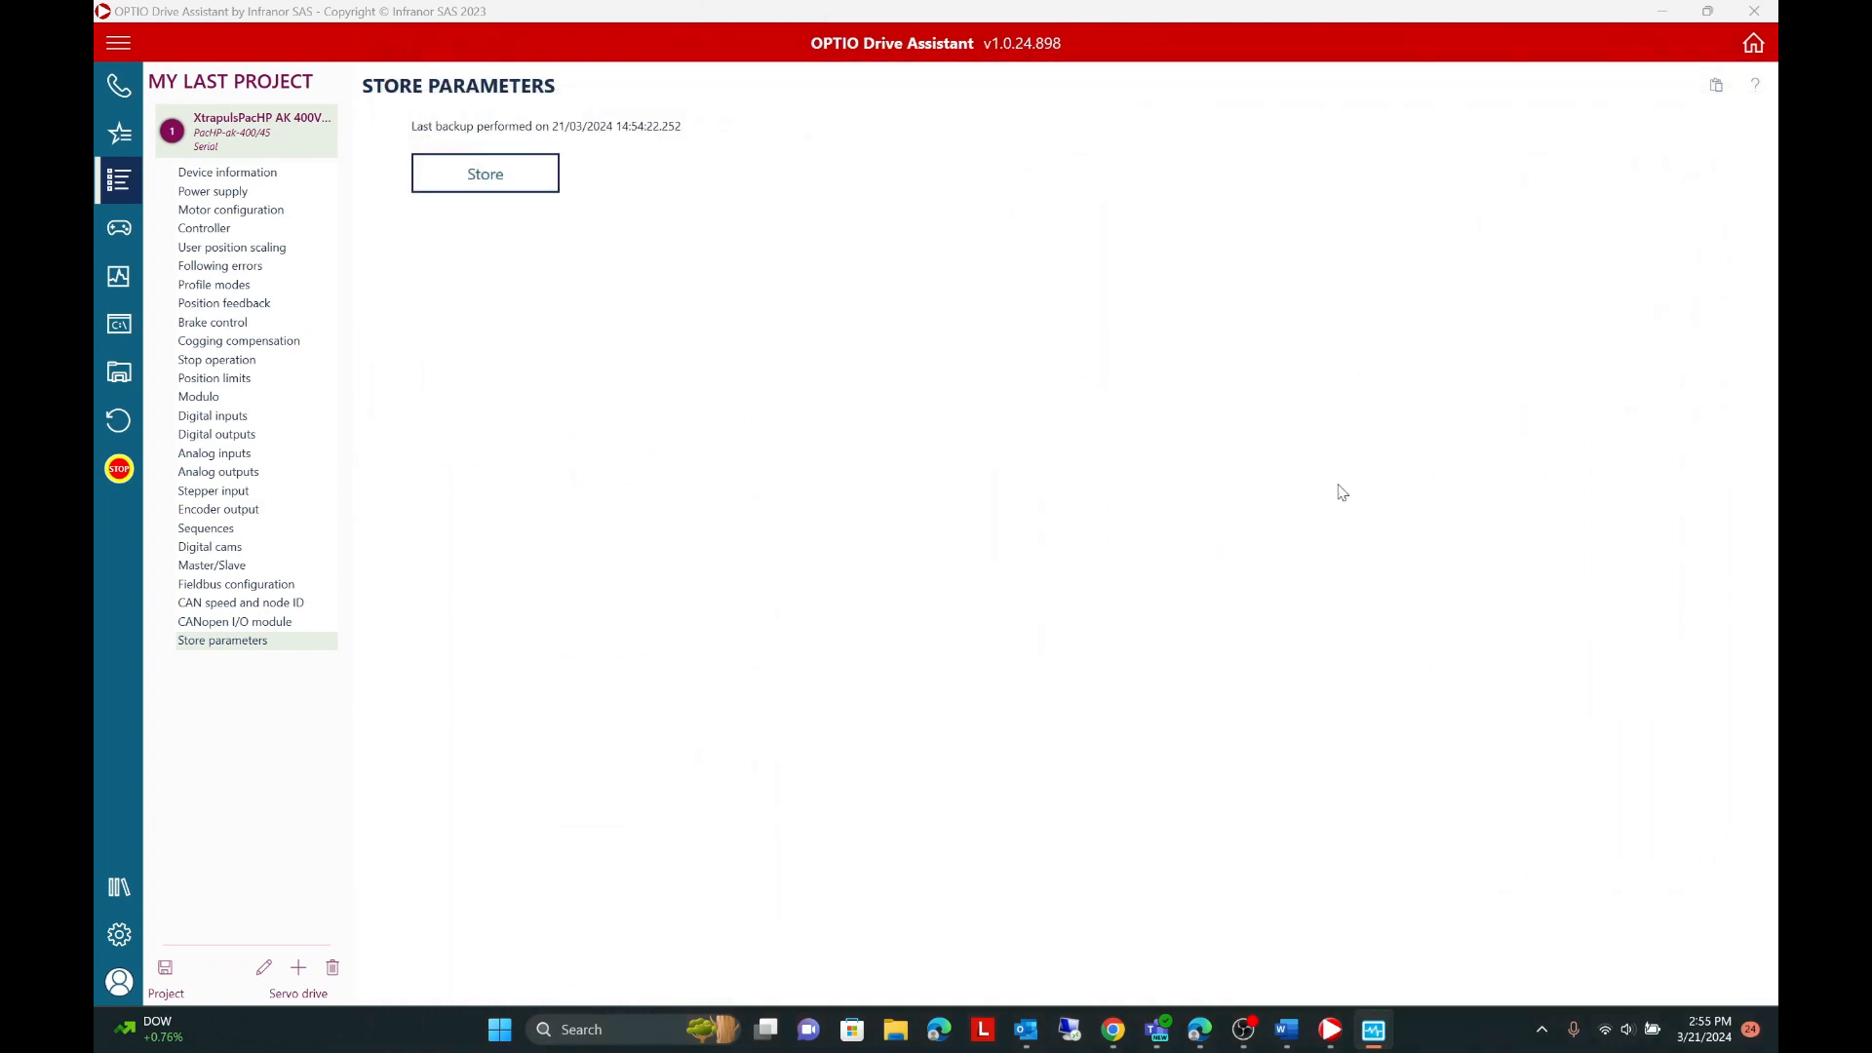
left_click(119, 231)
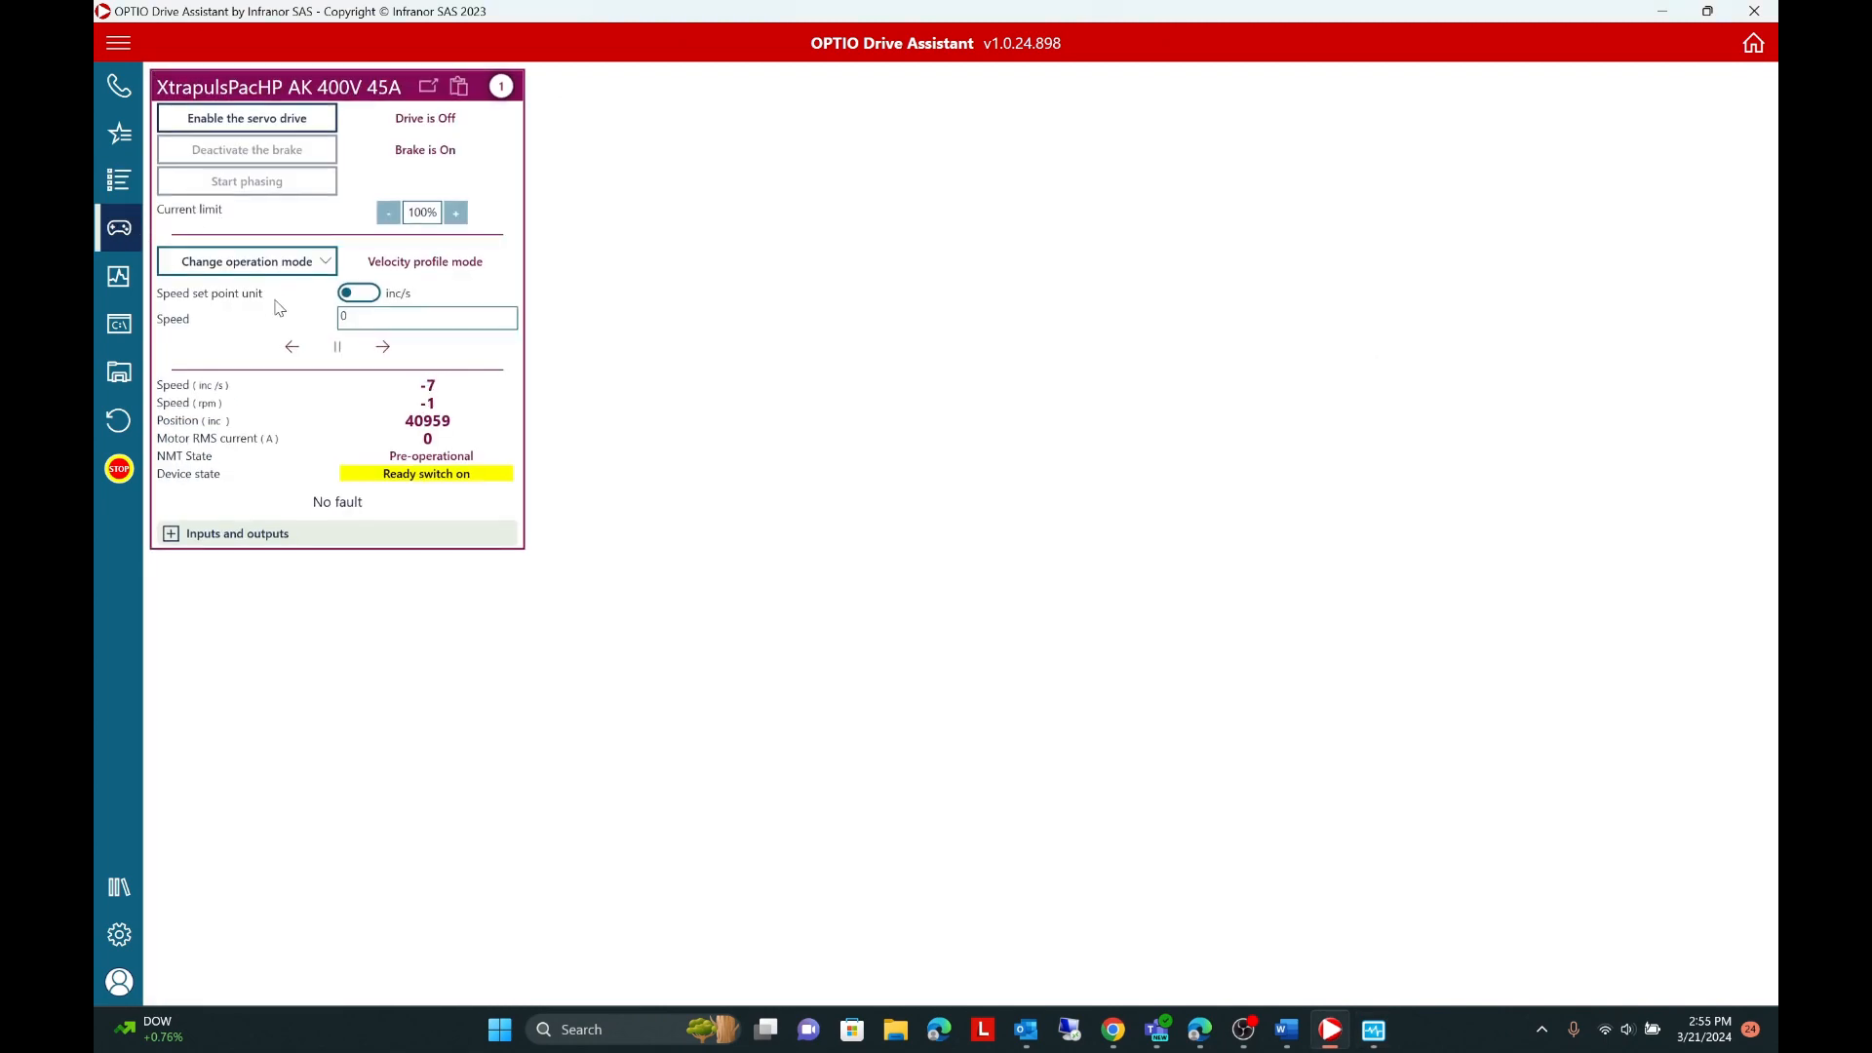
left_click(361, 296)
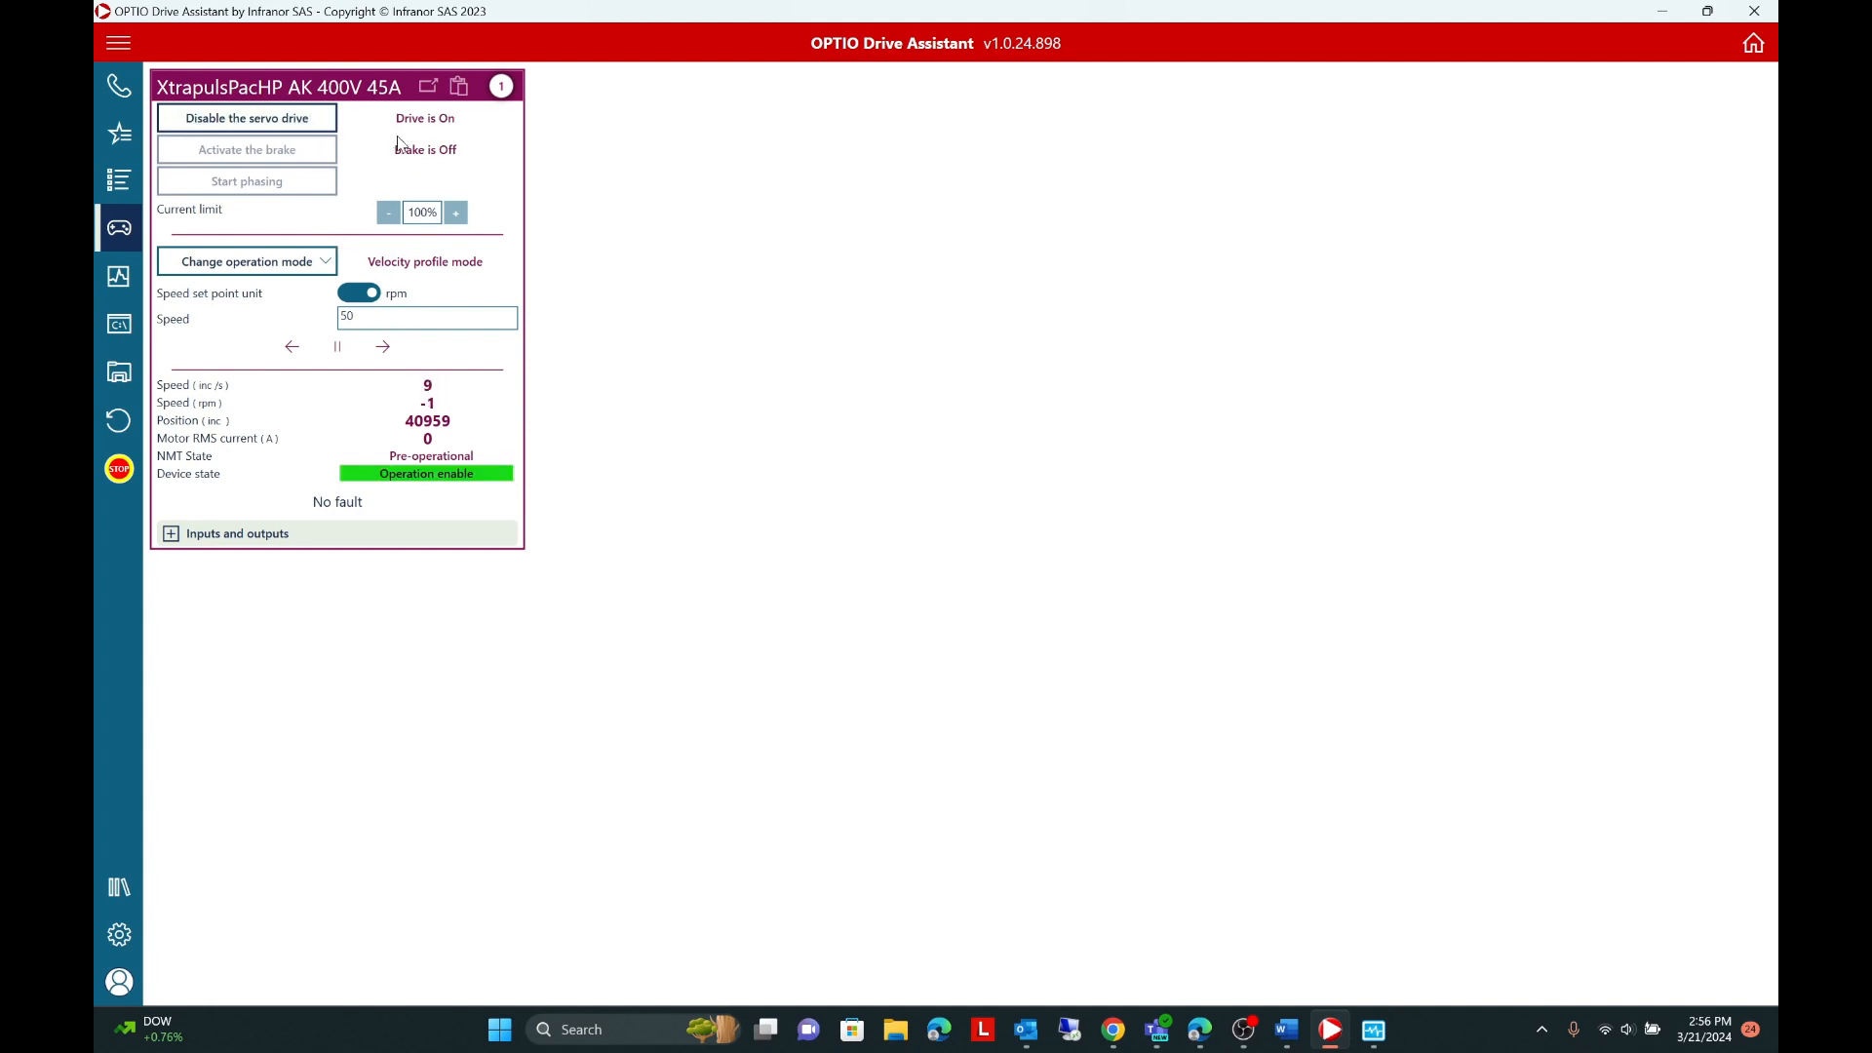
left_click(383, 348)
Step: Return to the oscilloscope and capture the current and velocity traces while the motor runs with cogging compensation enabled
left_click(1373, 1029)
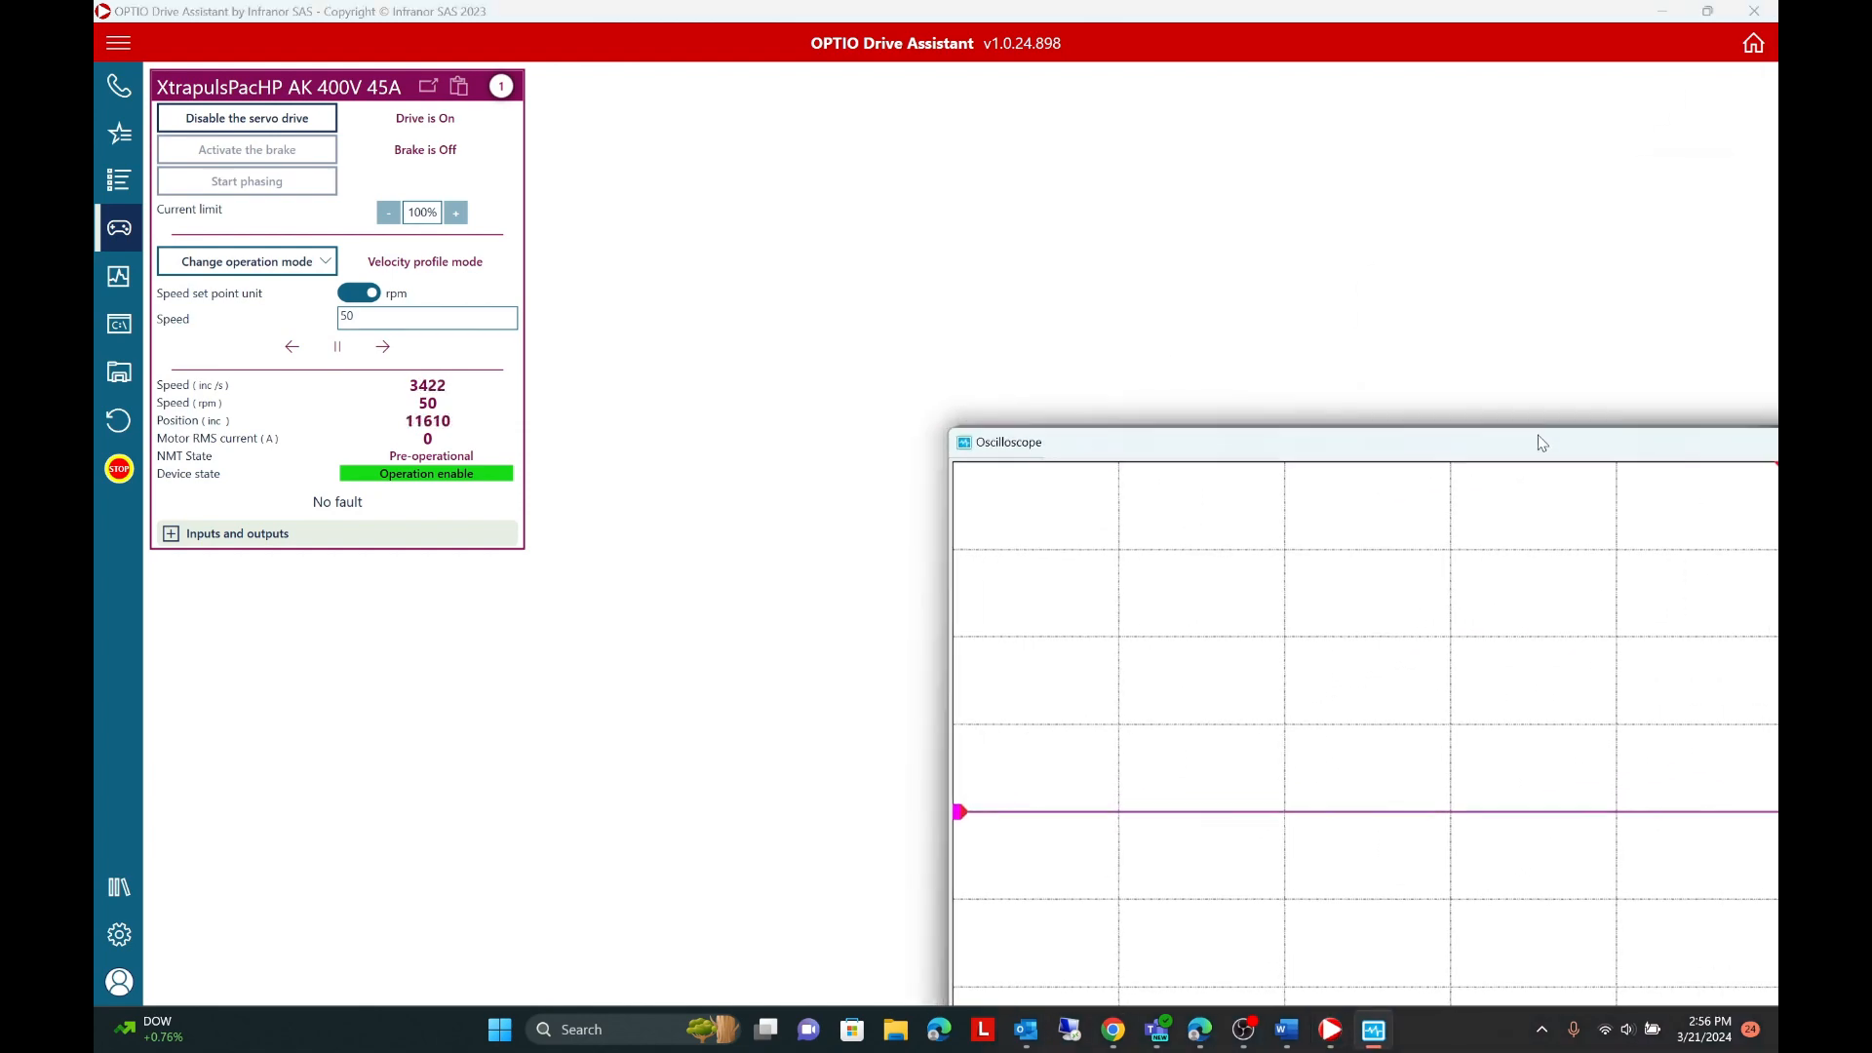
left_click_drag(1537, 438, 698, 4)
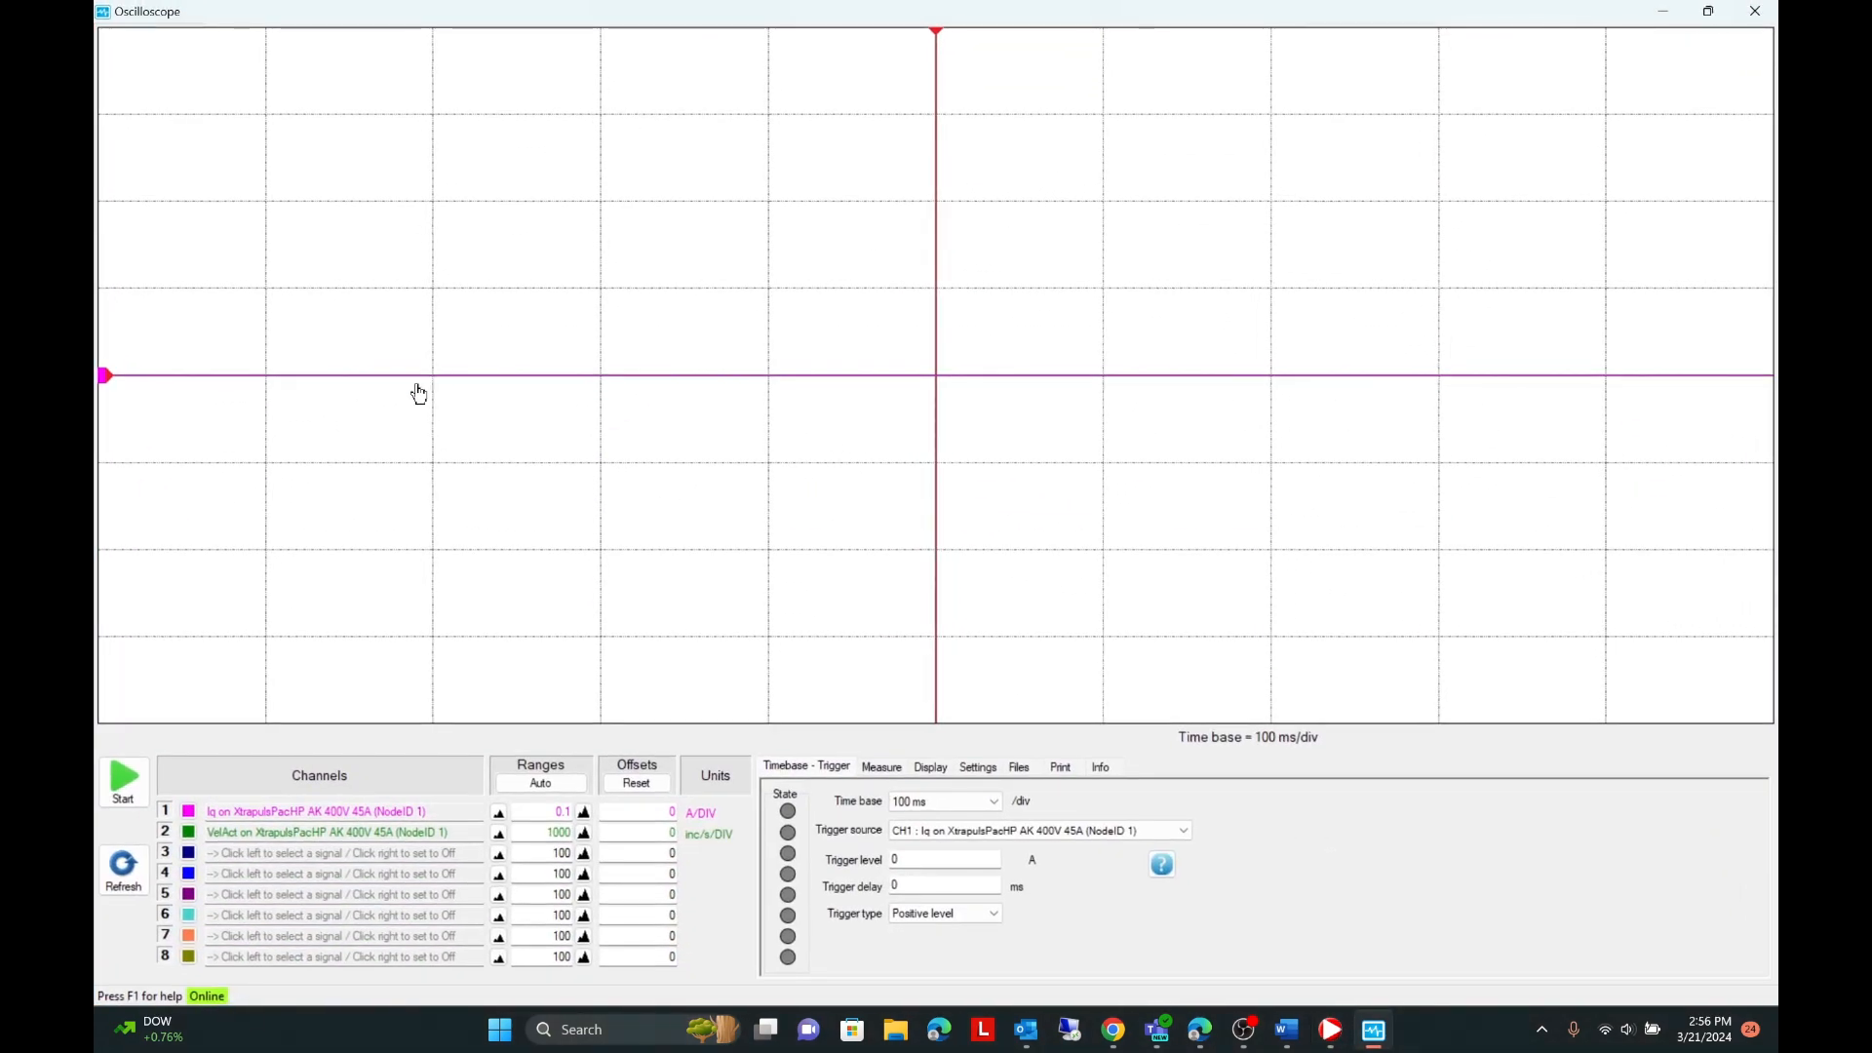
left_click(123, 780)
left_click(124, 873)
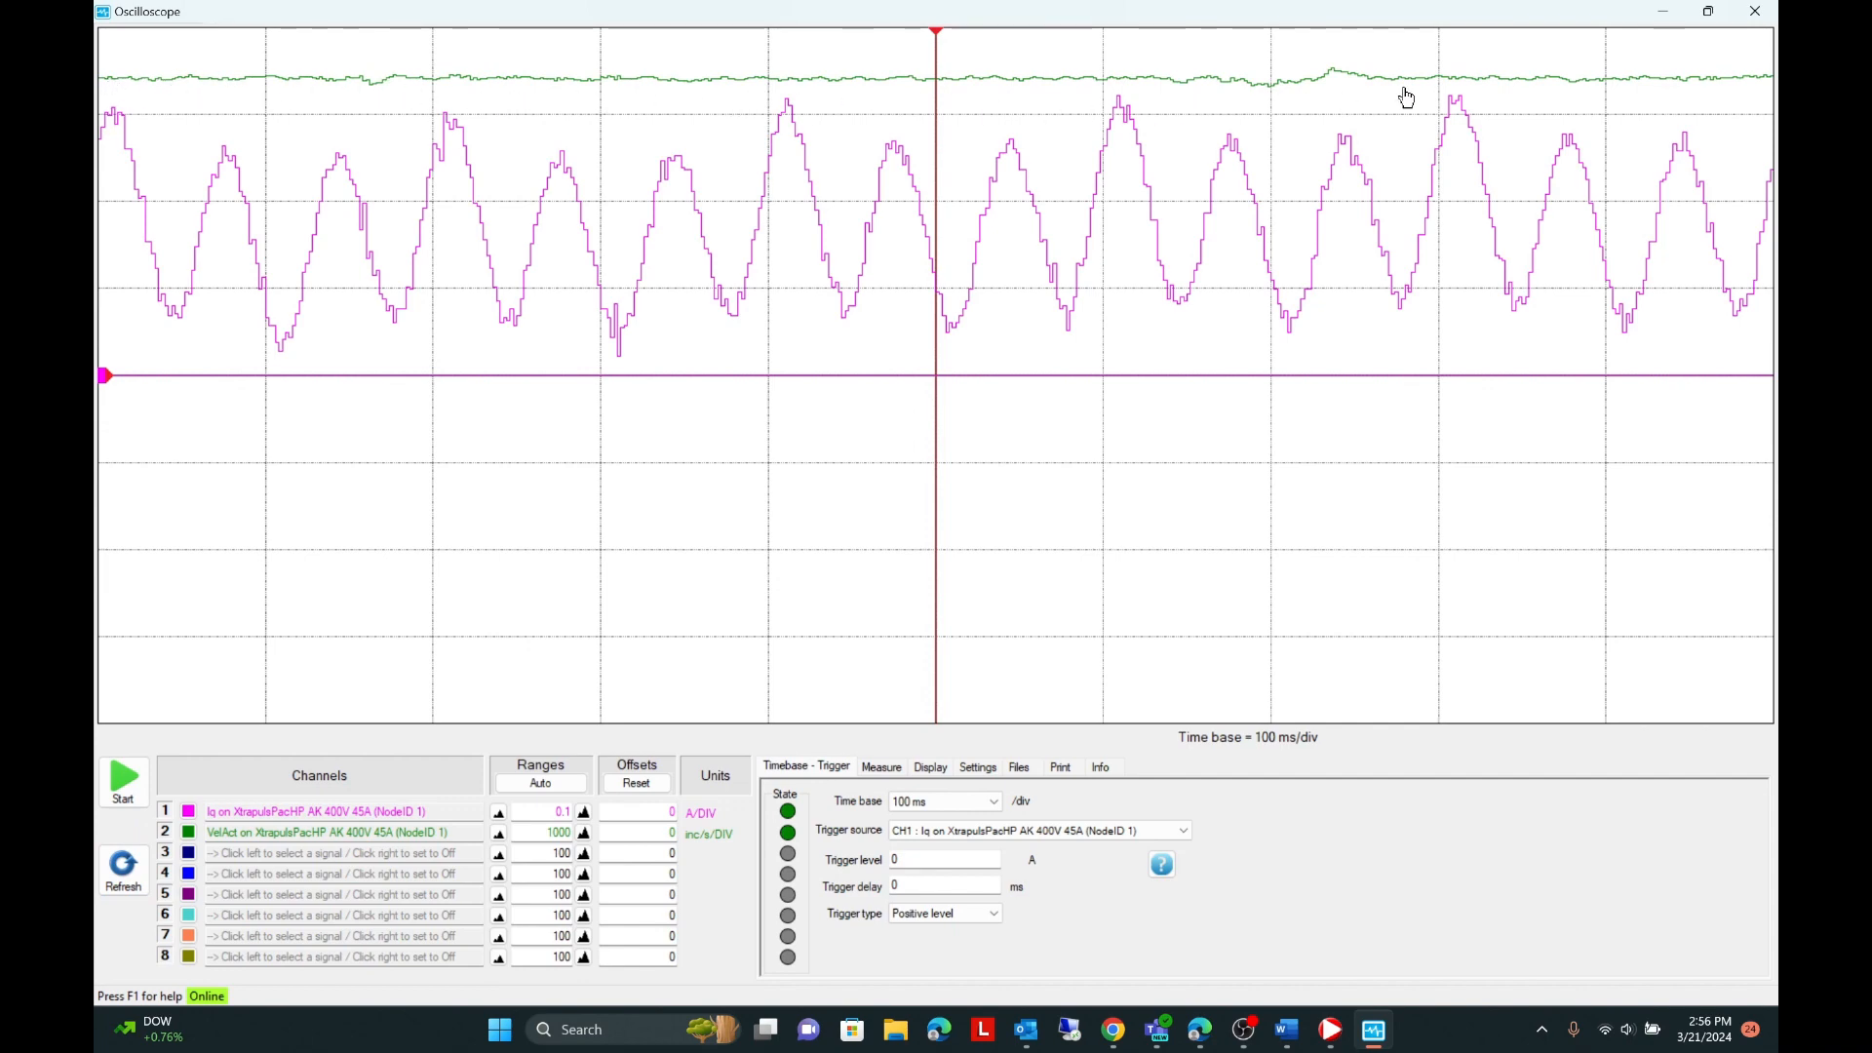
Step: Move the oscilloscope aside, stop the motor and disable the servo drive in the drive control
left_click_drag(1319, 20, 1871, 175)
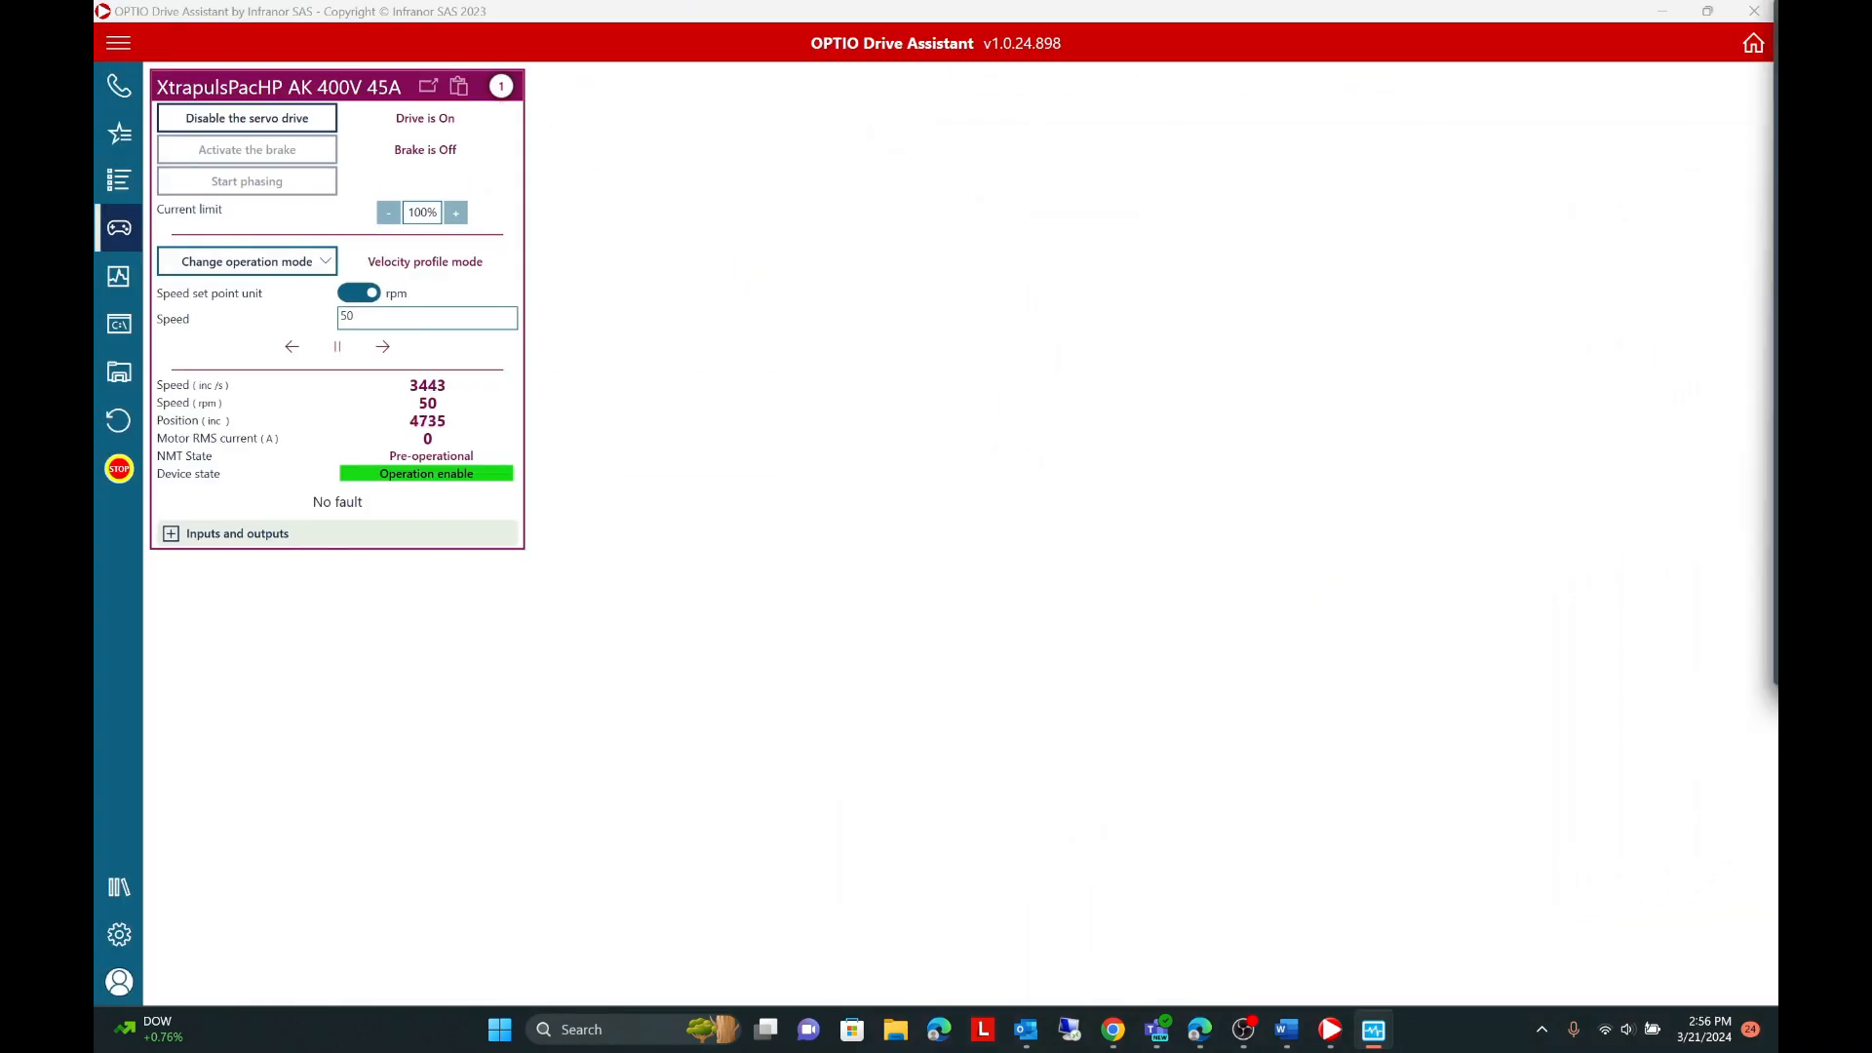
left_click(385, 318)
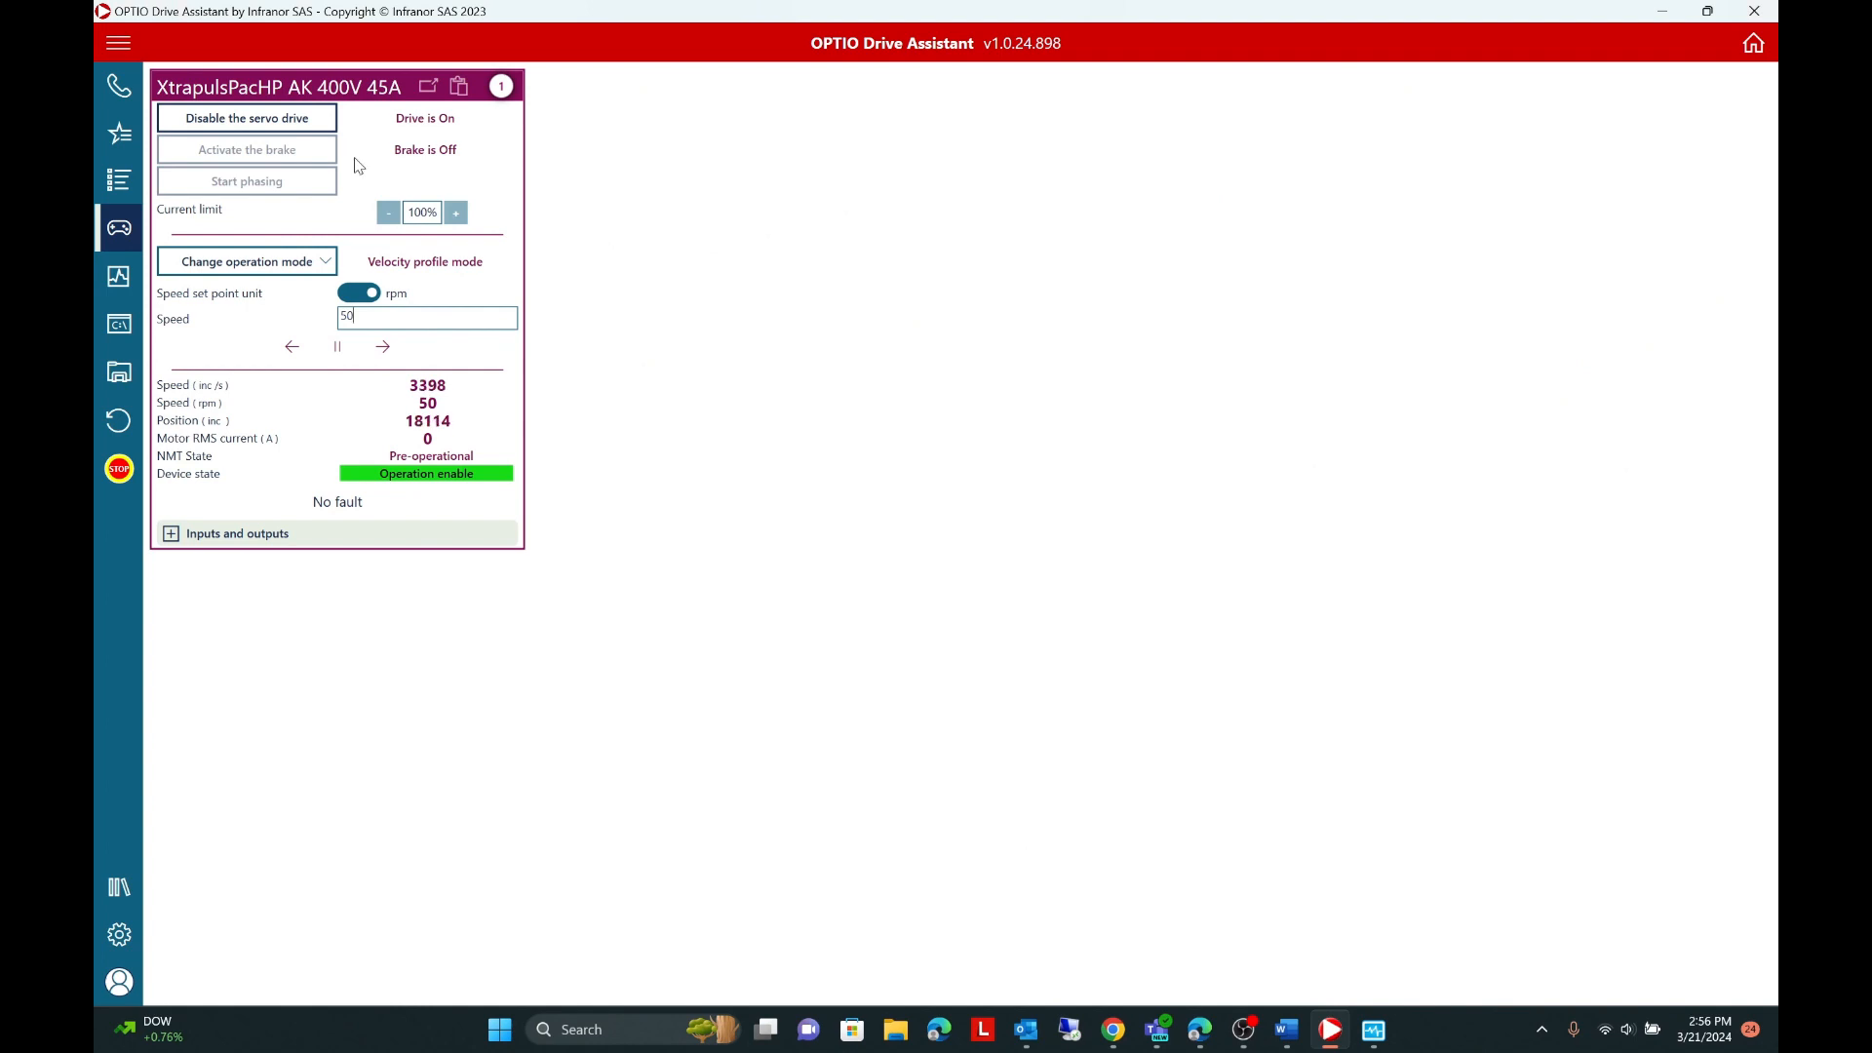
left_click(338, 348)
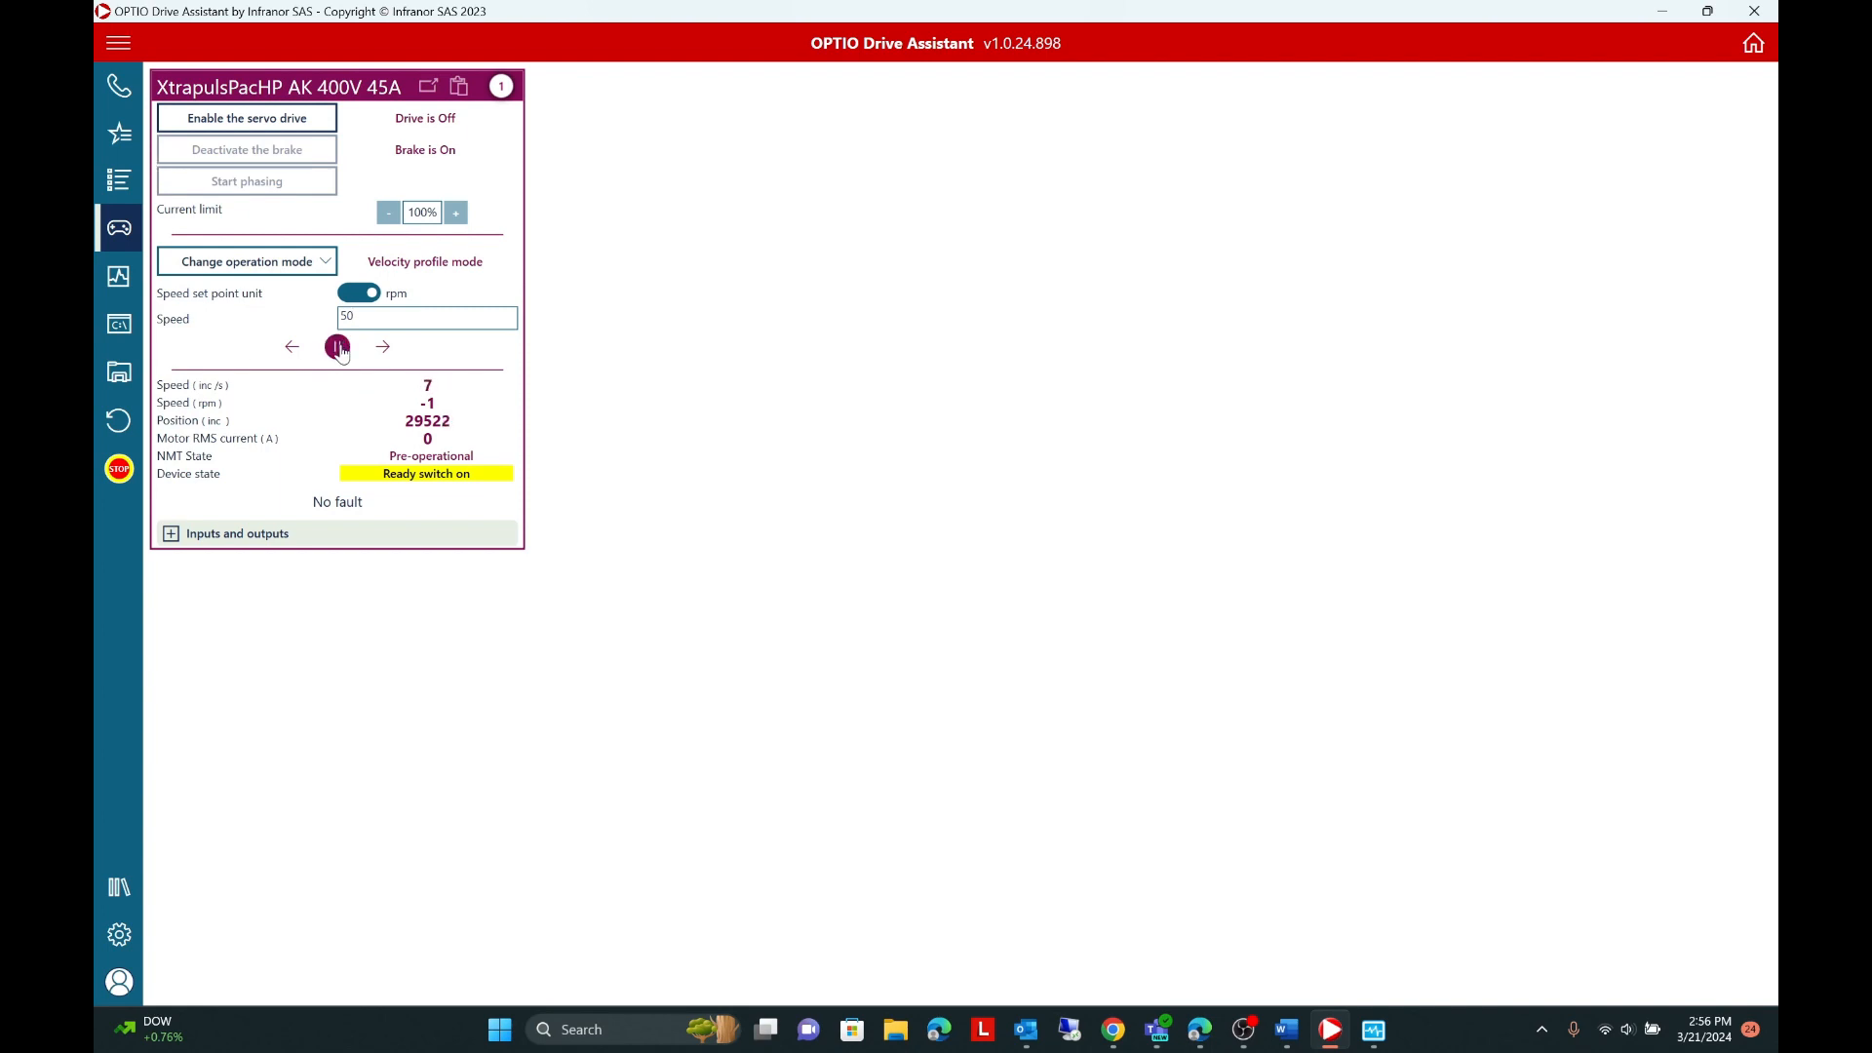
Step: Disable and apply the cogging compensation setting, and store the parameters in the servo drive
left_click(127, 199)
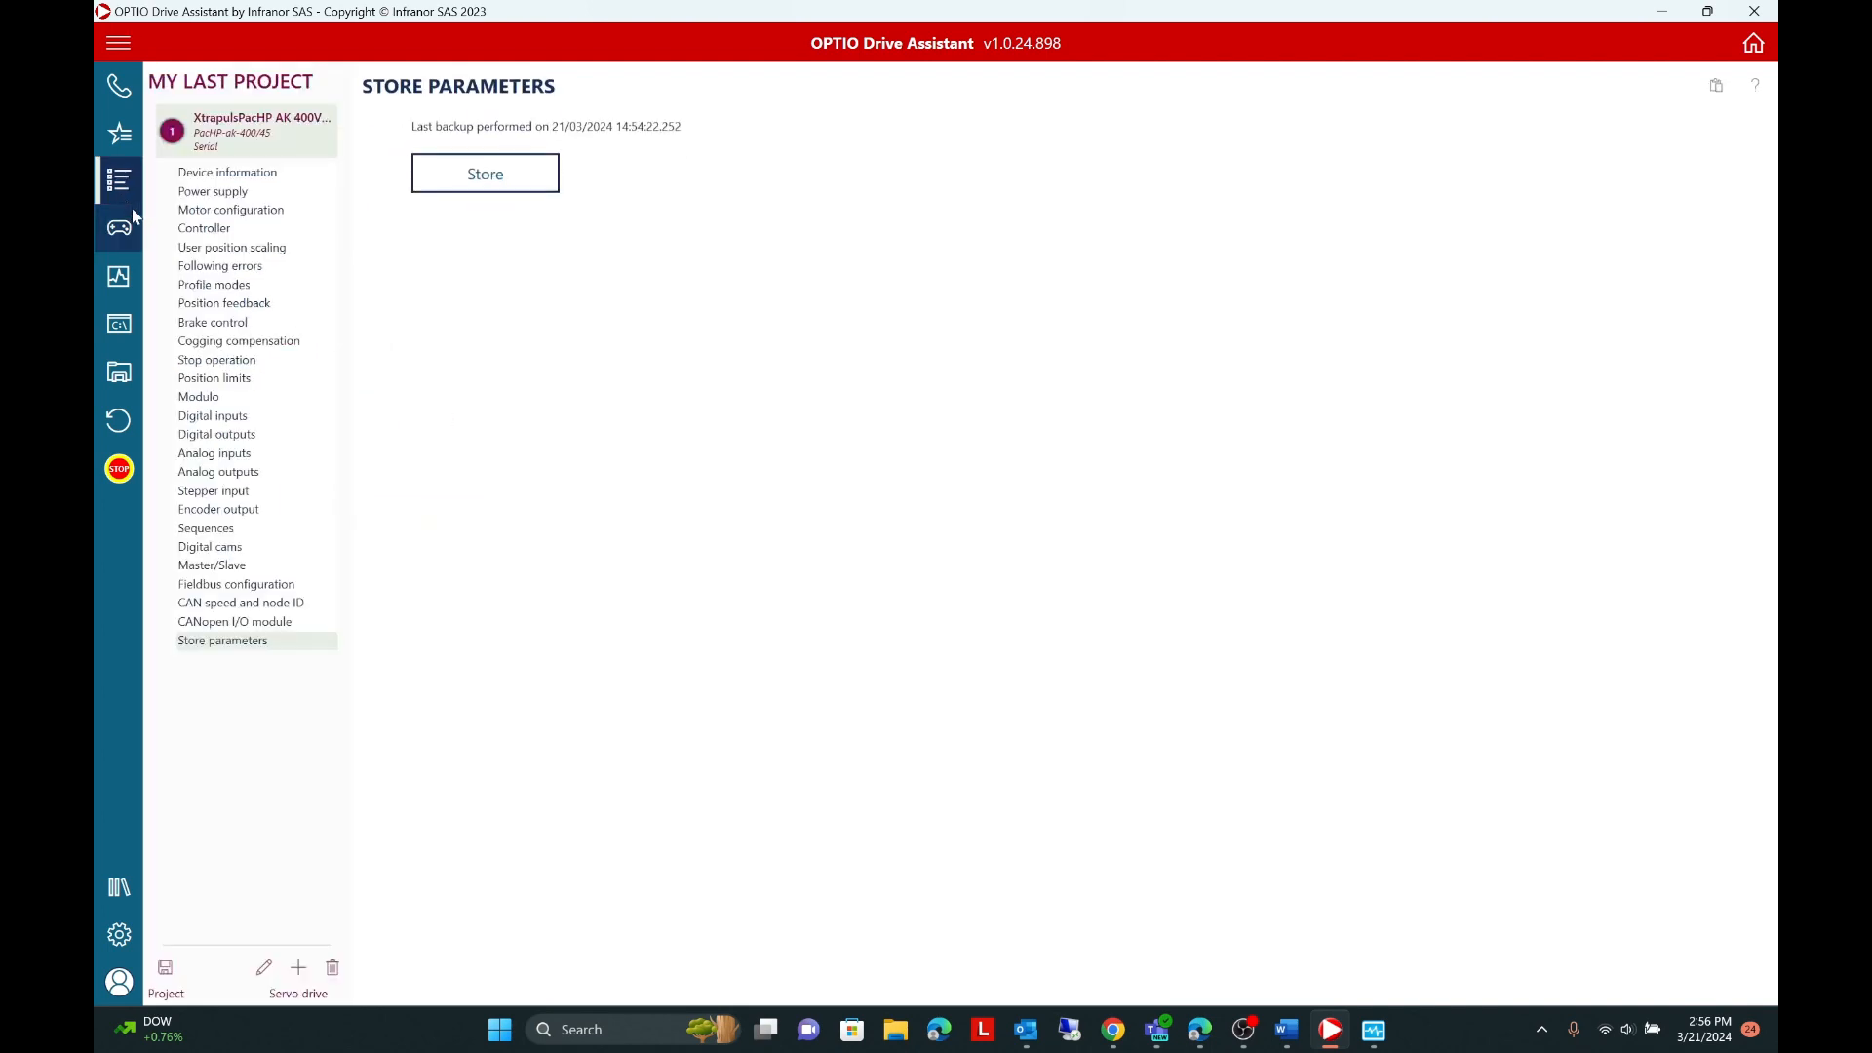
left_click(237, 344)
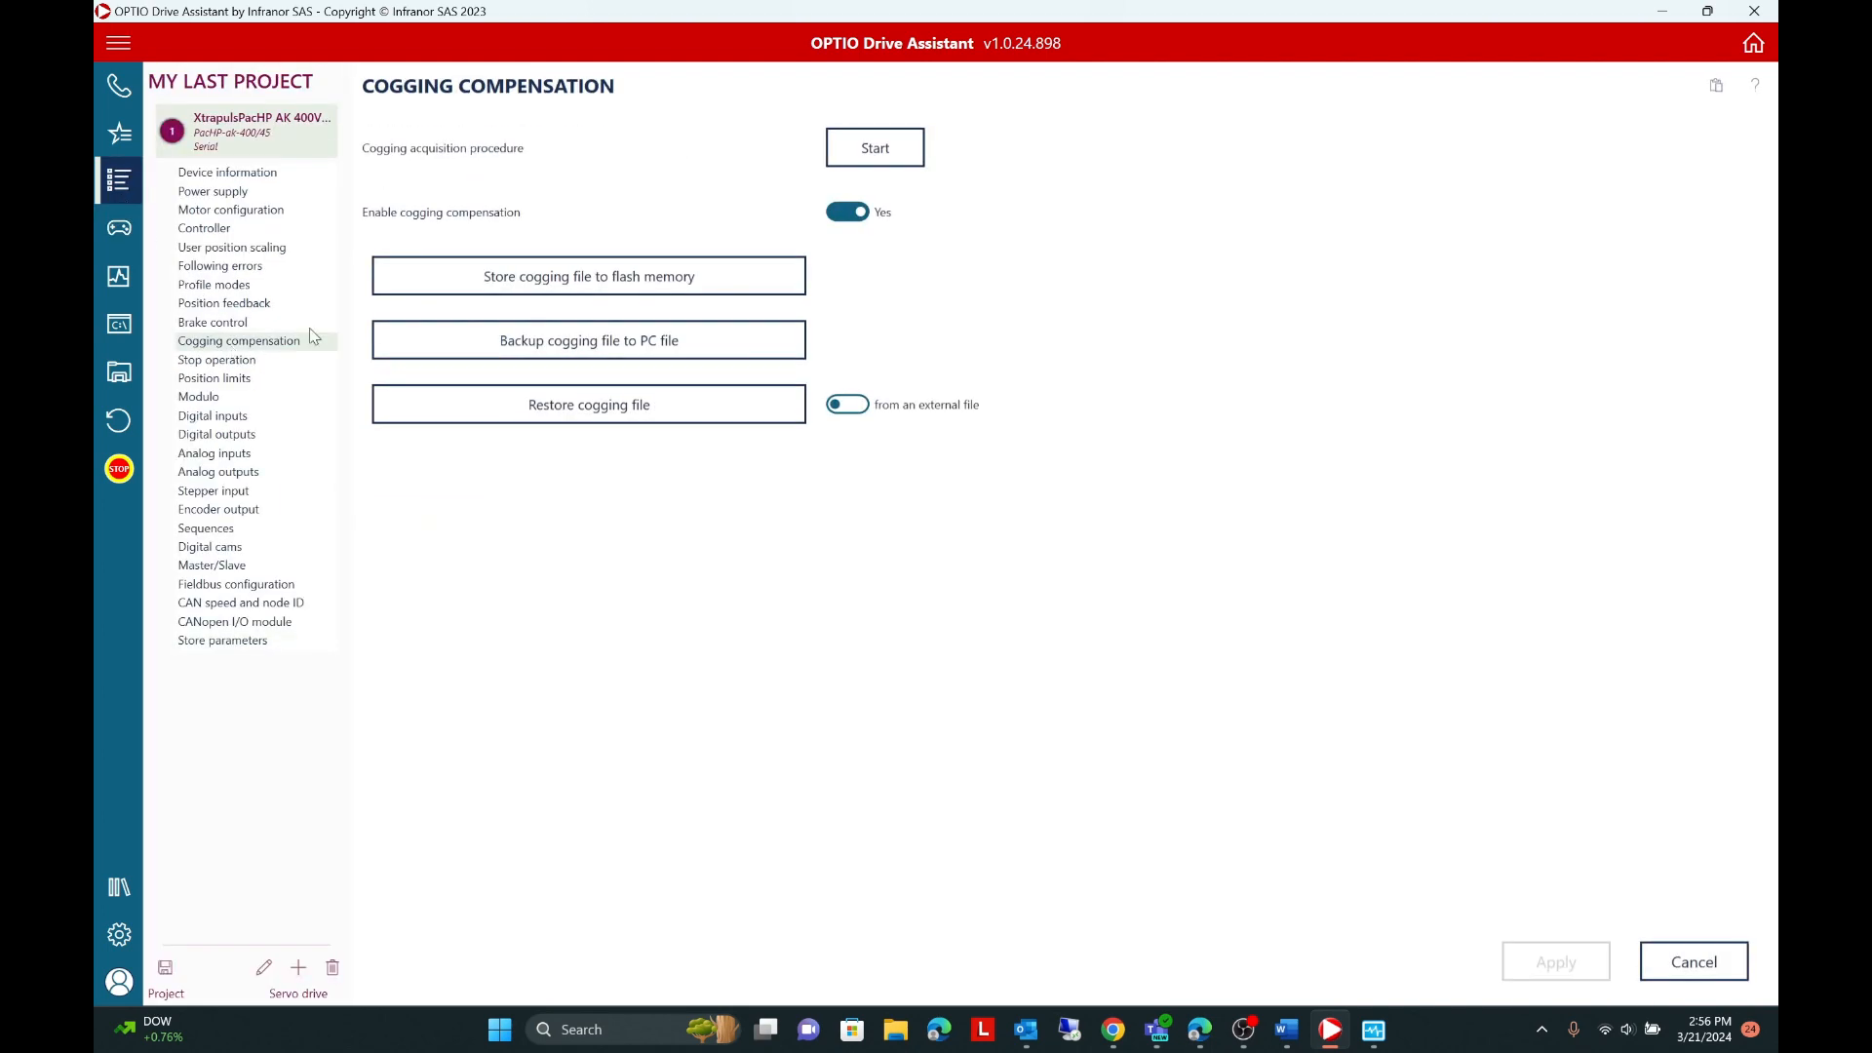
left_click(846, 211)
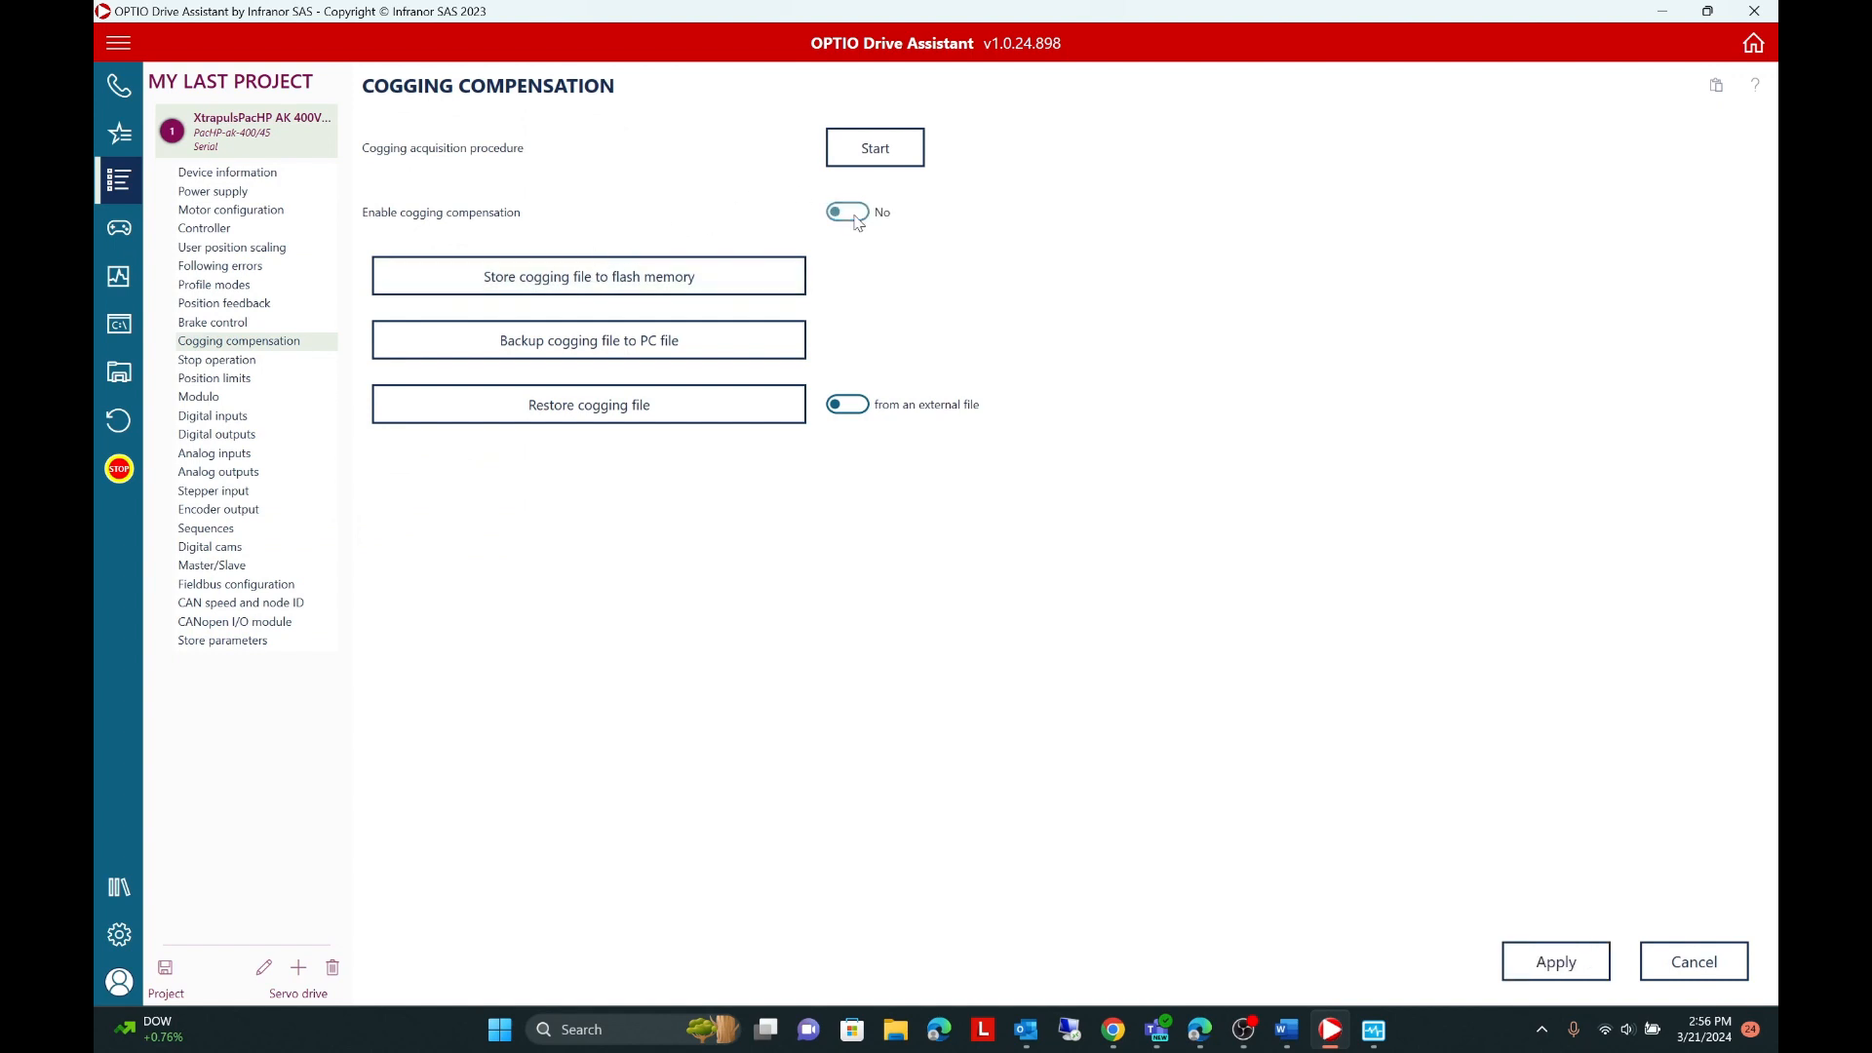
left_click(1543, 961)
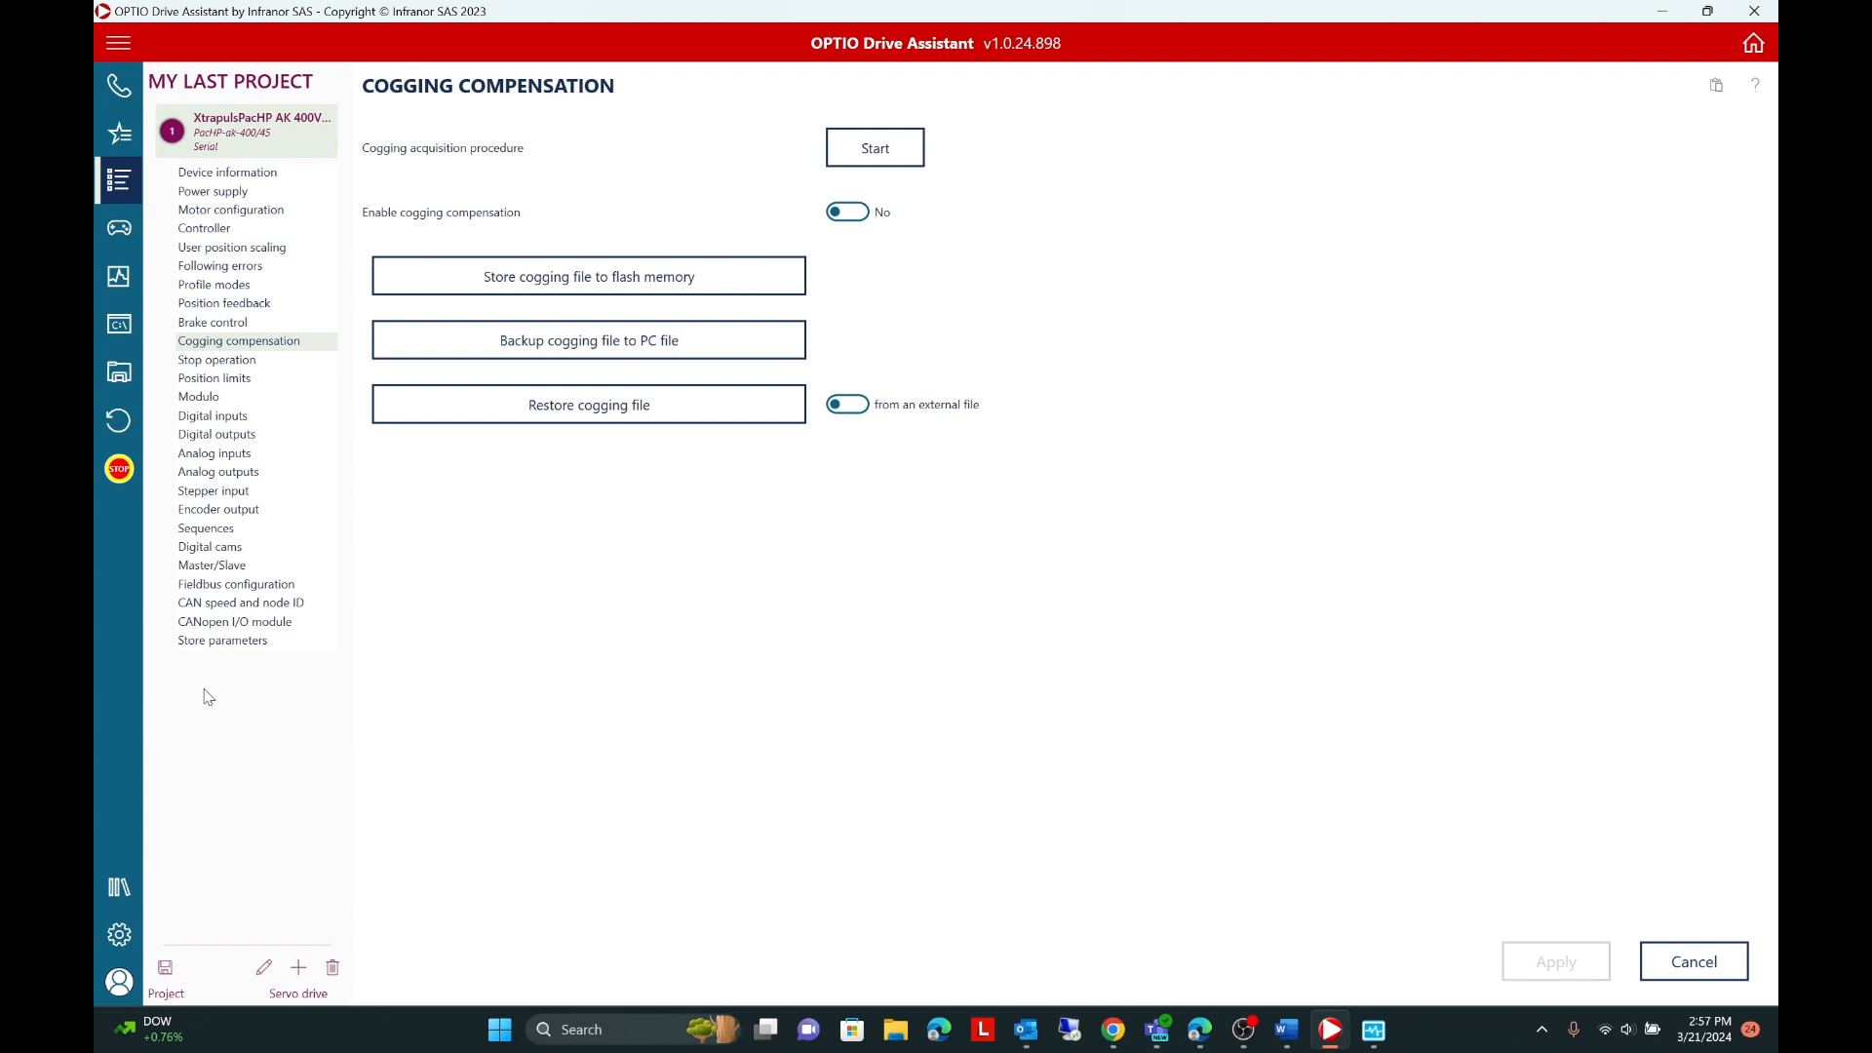
left_click(232, 641)
left_click(485, 171)
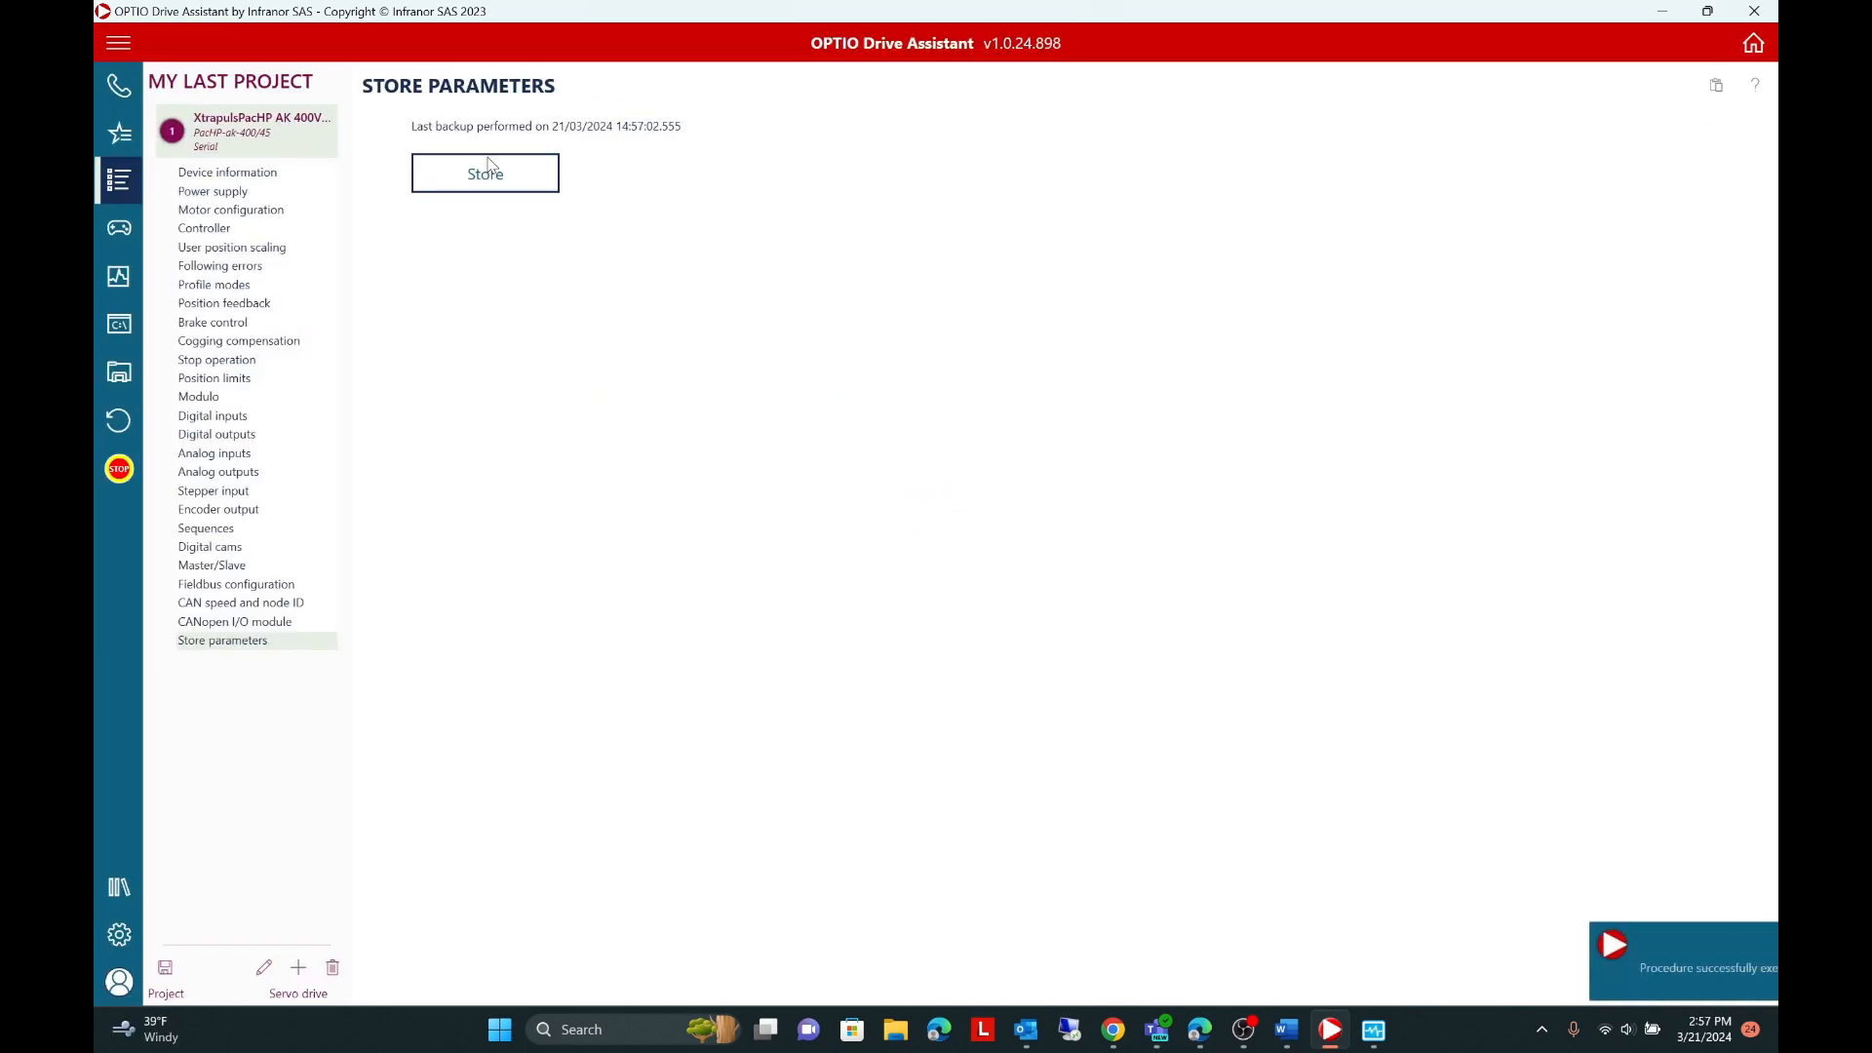
Step: Re-enable the servo drive and run the motor forward at 50 rpm with cogging compensation off
left_click(129, 227)
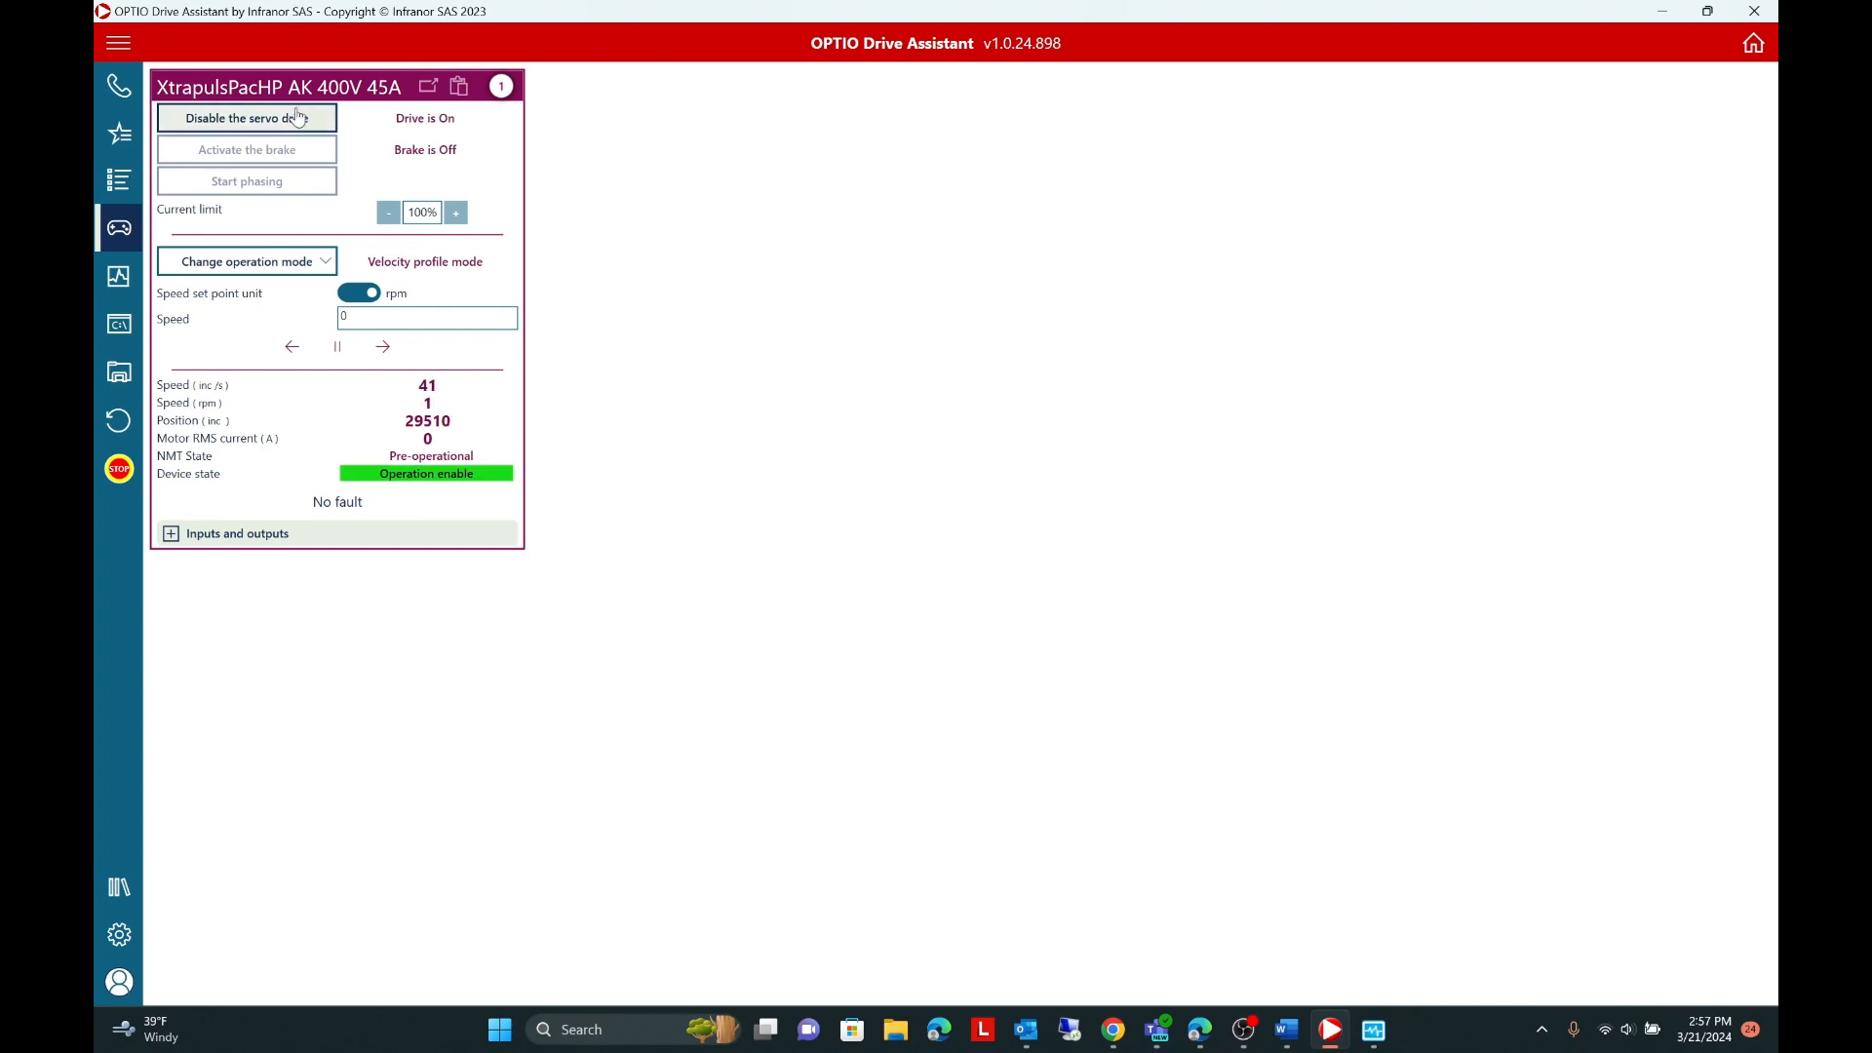
left_click(388, 320)
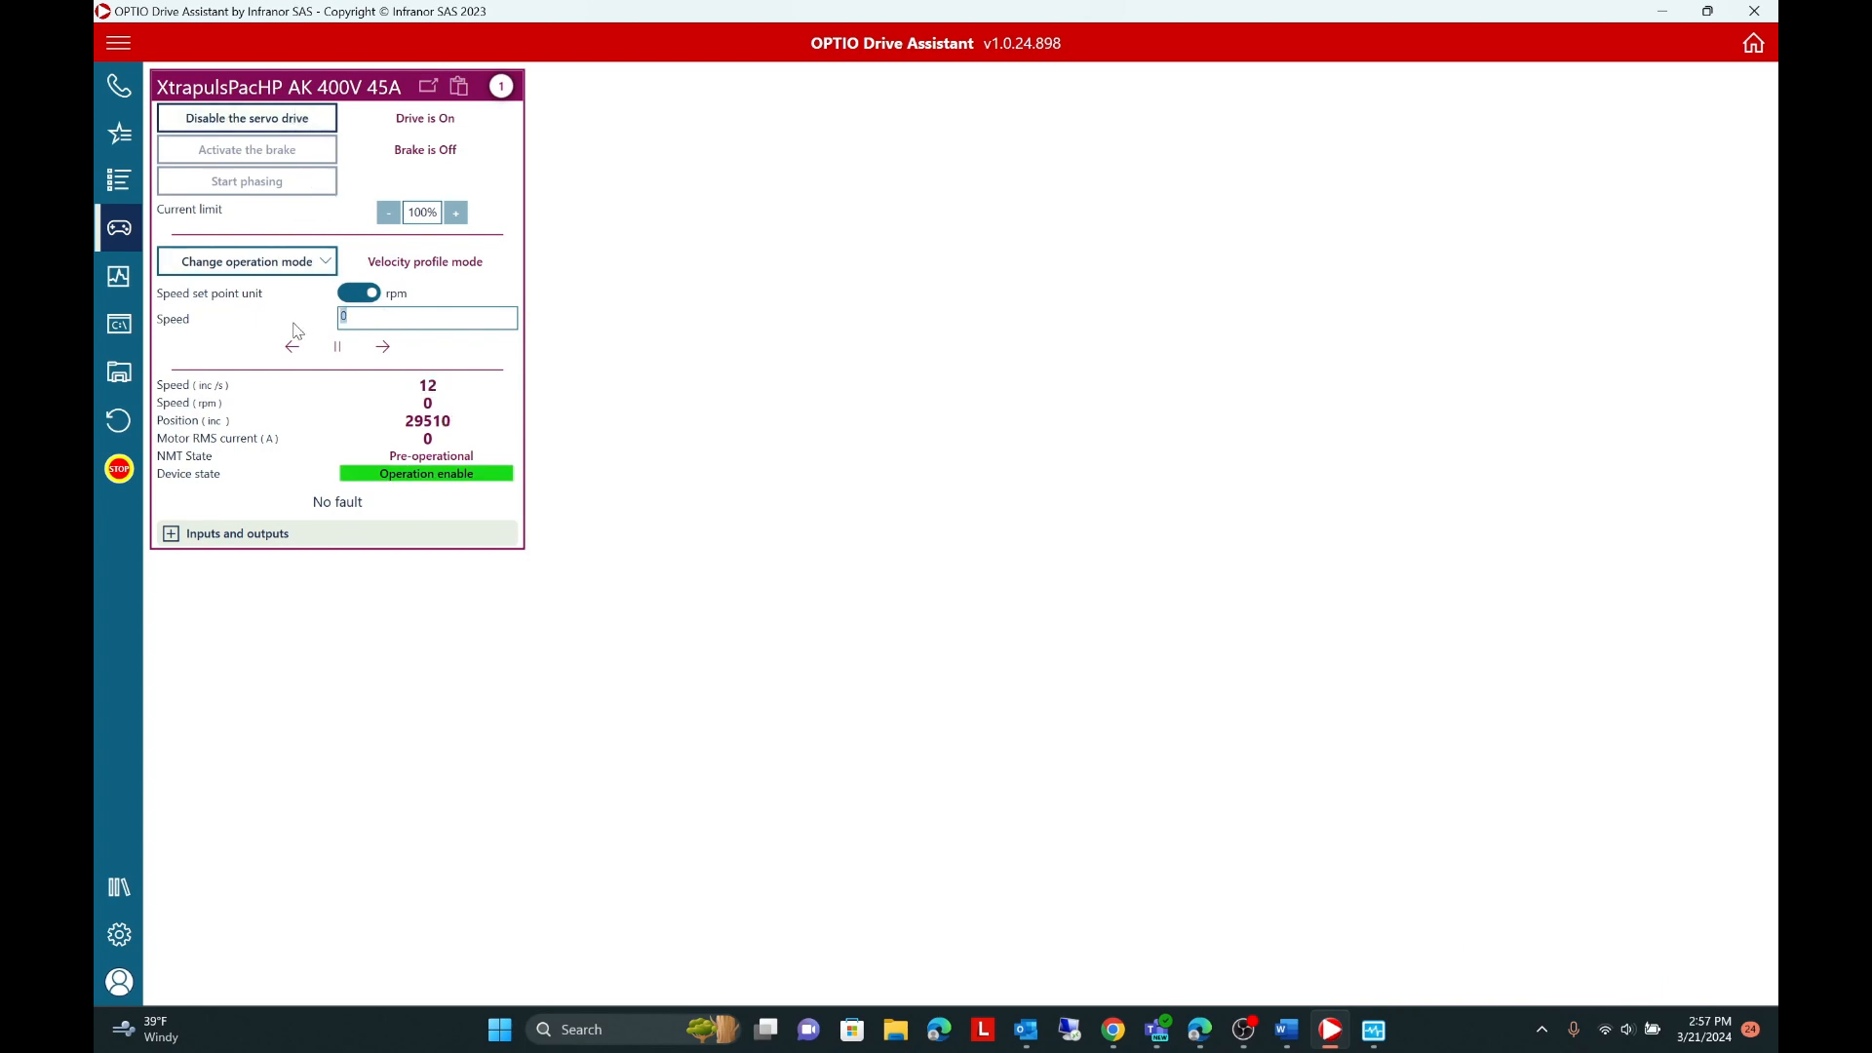
type("50")
left_click(390, 352)
Step: Capture new current and velocity traces in the oscilloscope with cogging compensation off, and stop the motor from the drive control
left_click_drag(1776, 87, 398, 383)
double_click(399, 382)
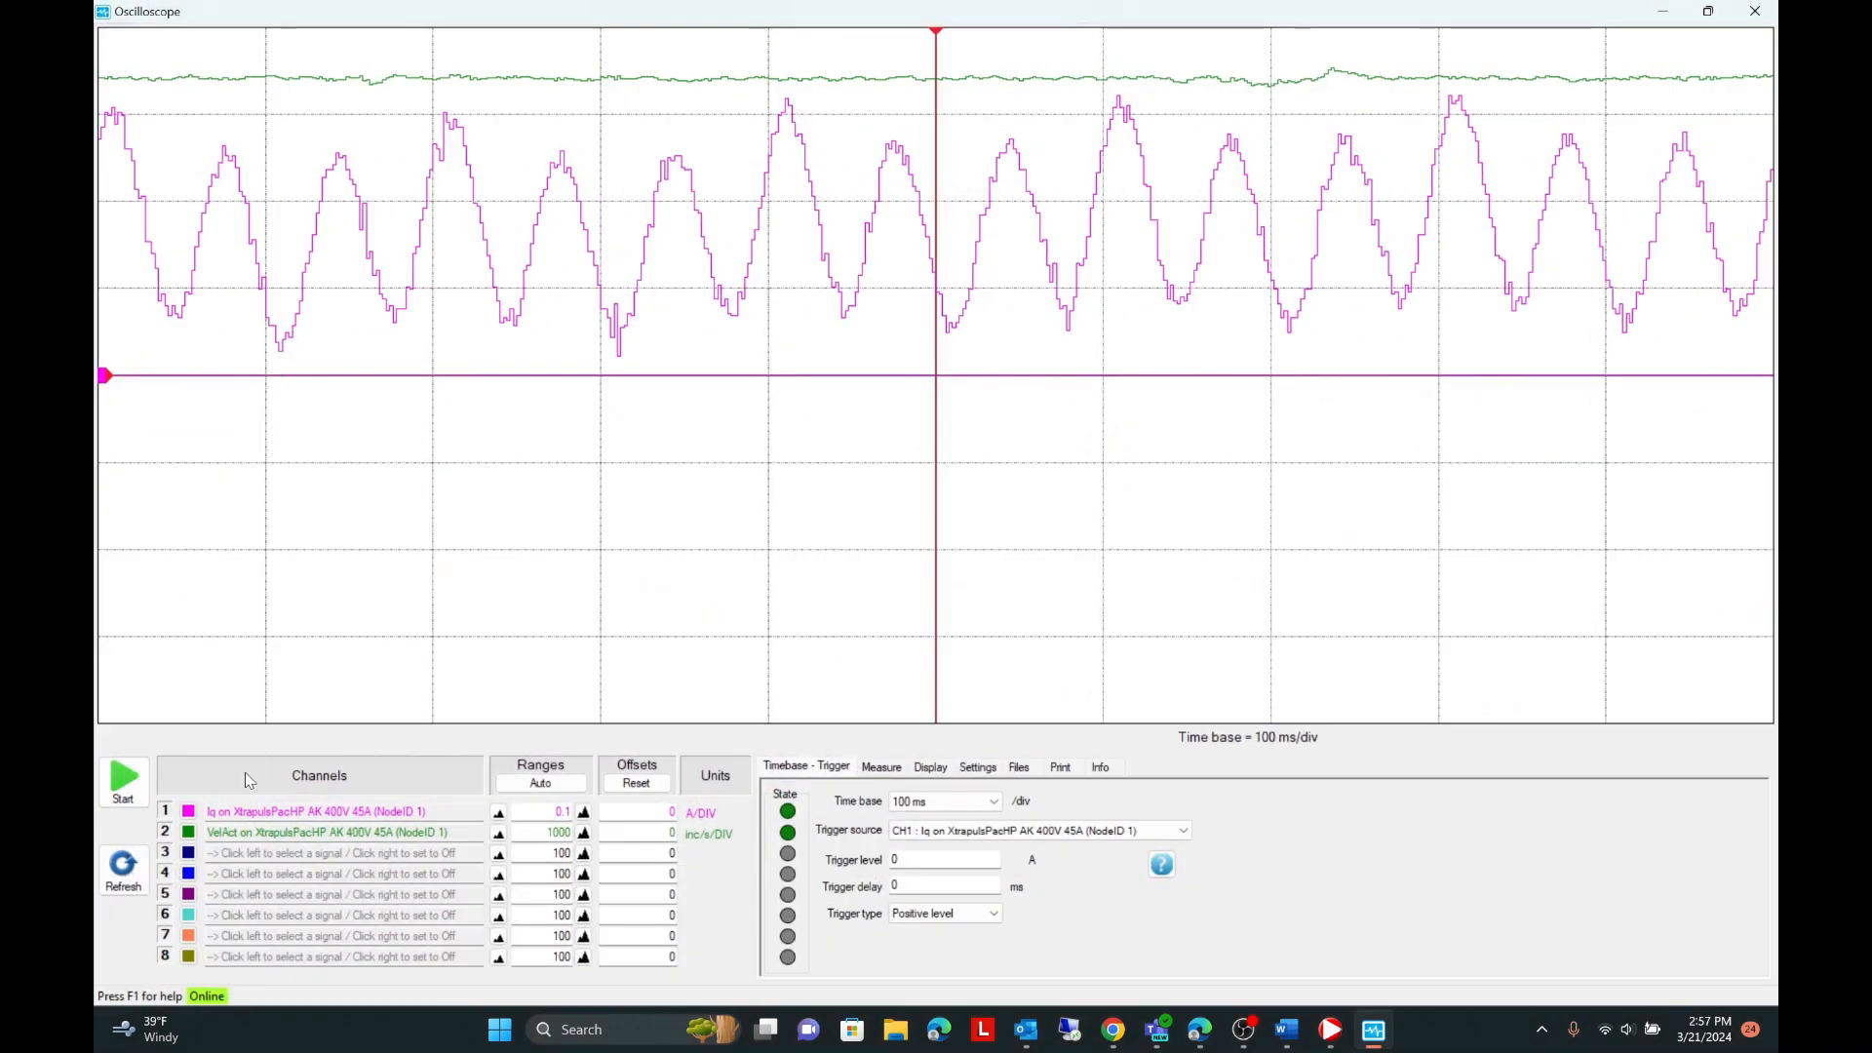
left_click(116, 797)
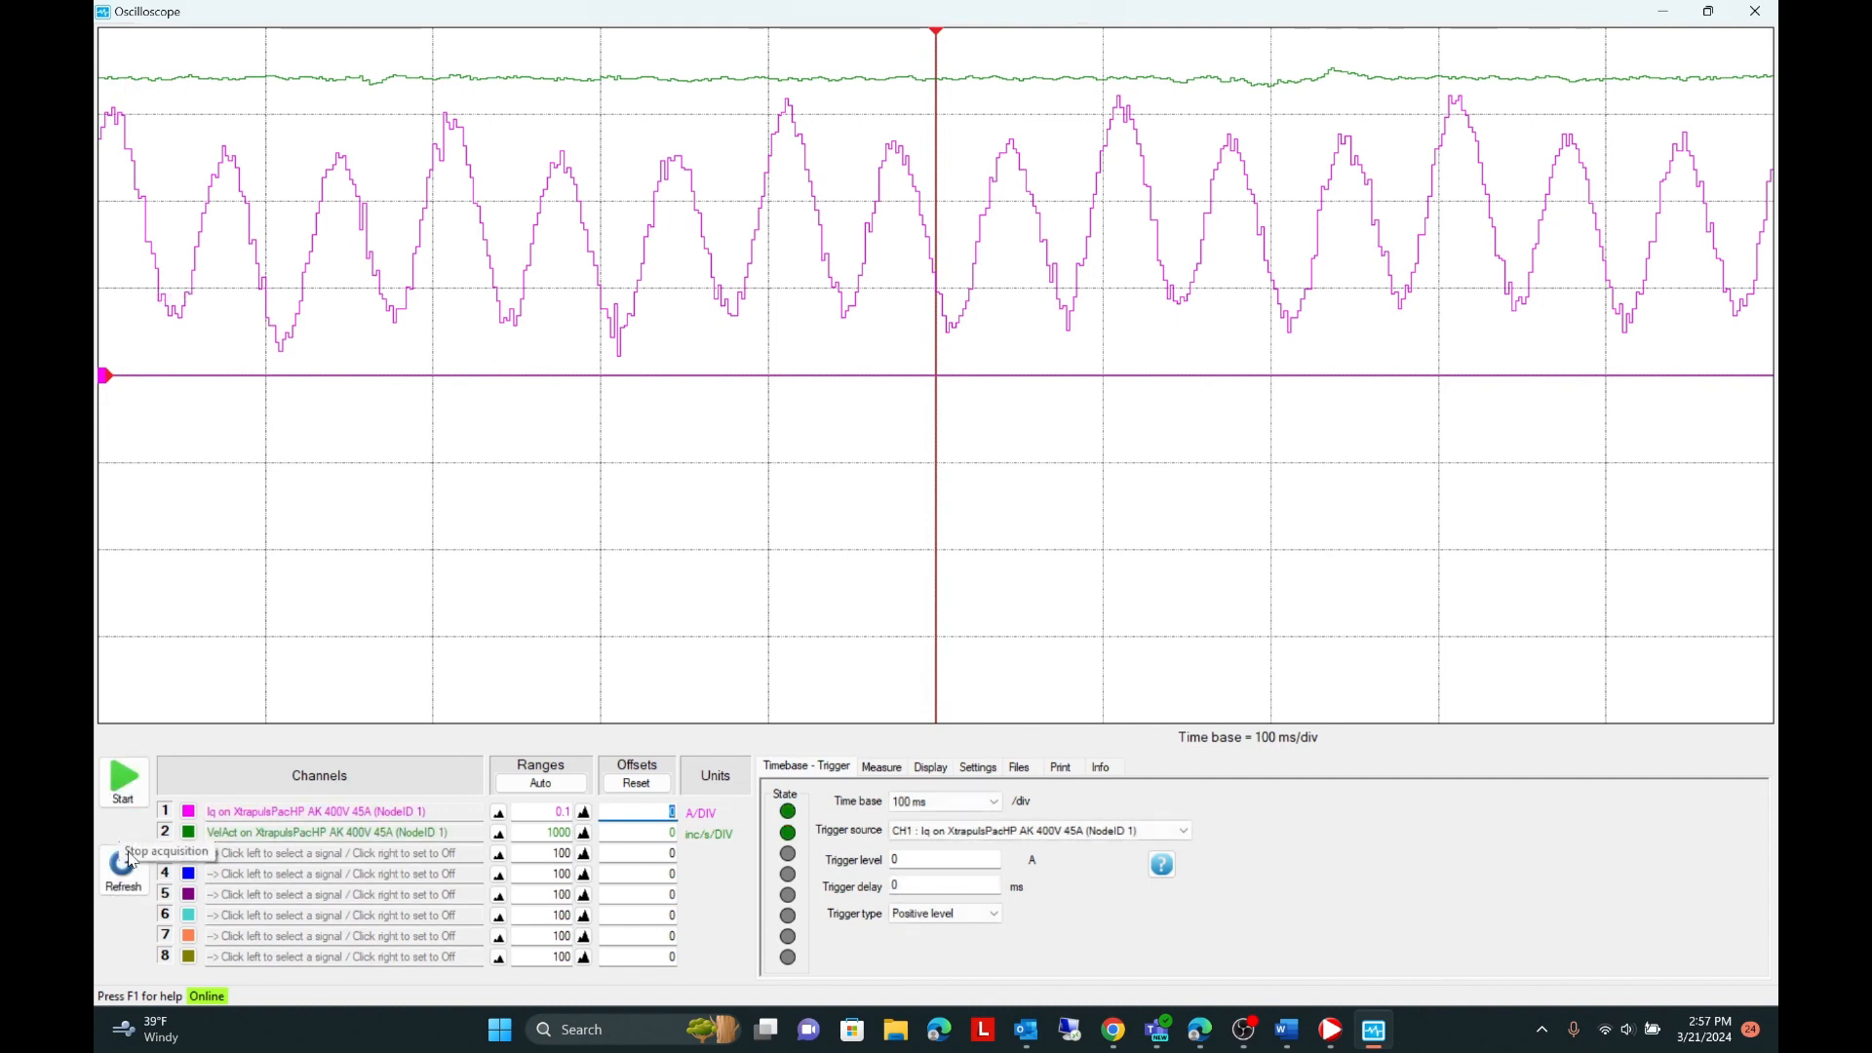
left_click(131, 858)
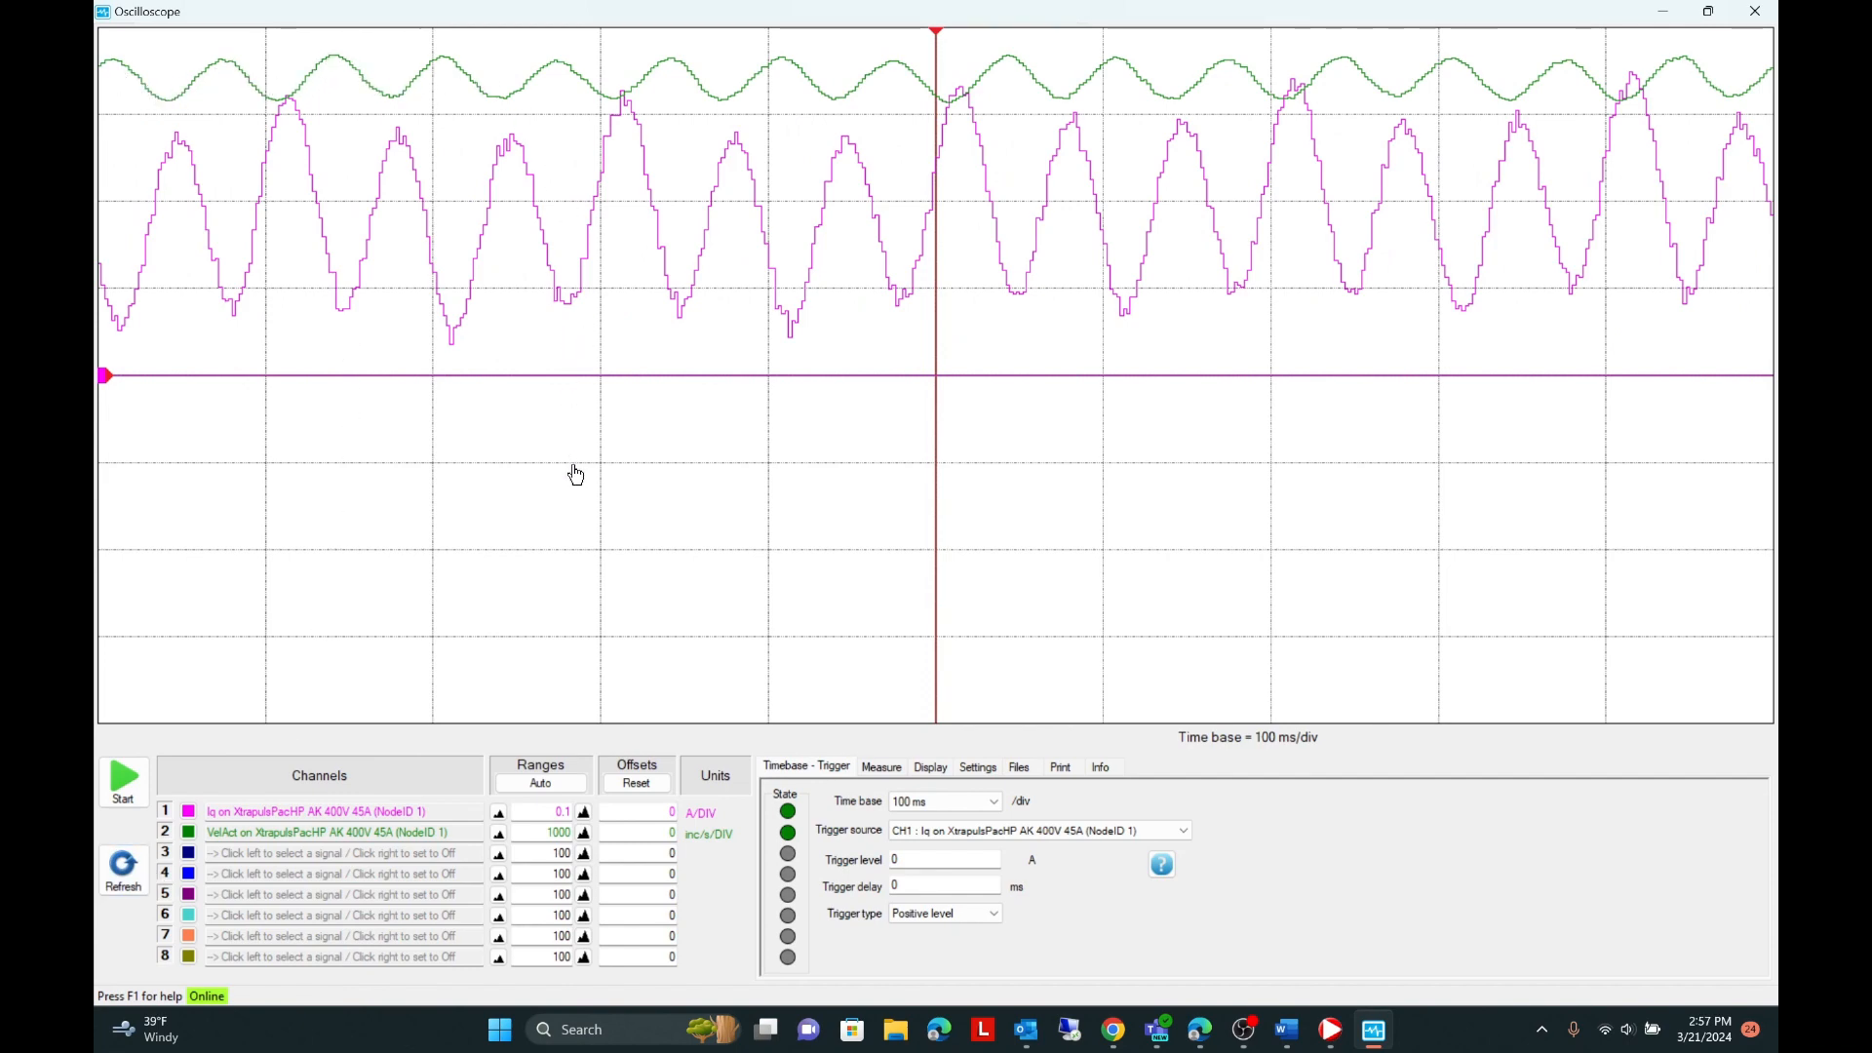
left_click_drag(990, 25, 1870, 127)
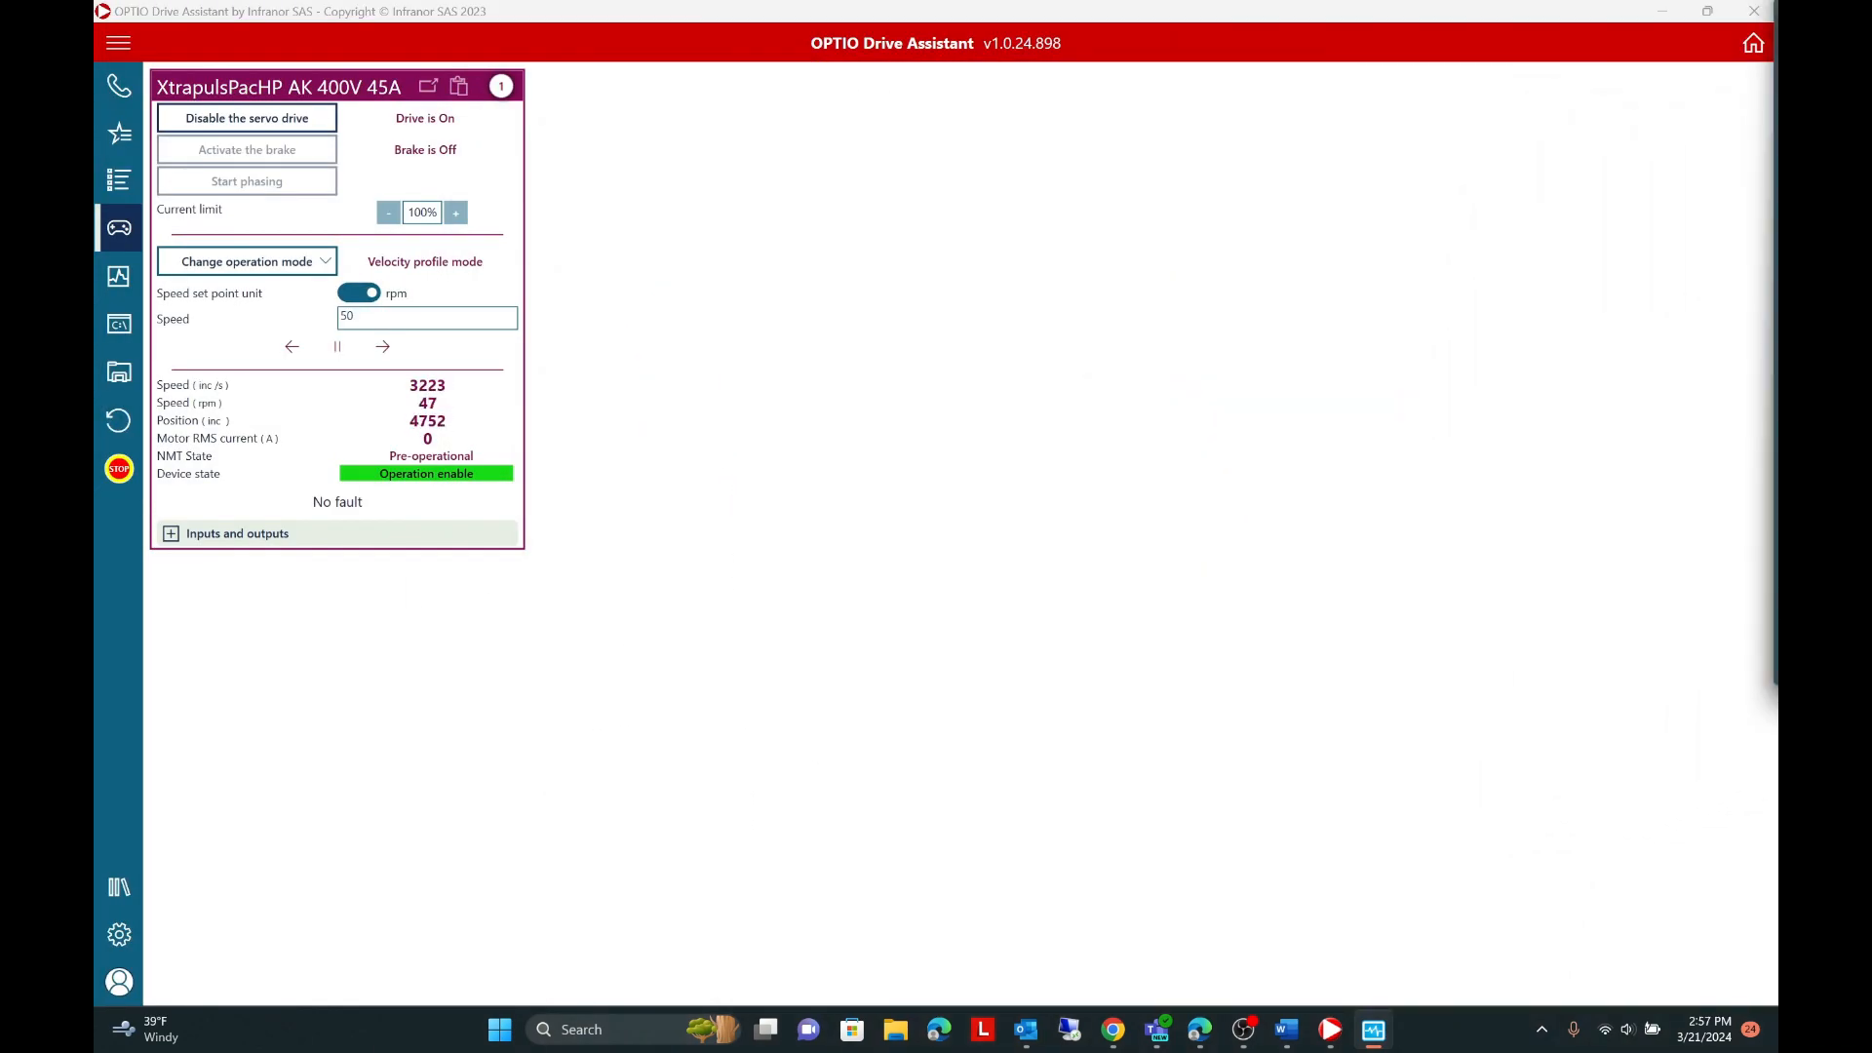
left_click(337, 349)
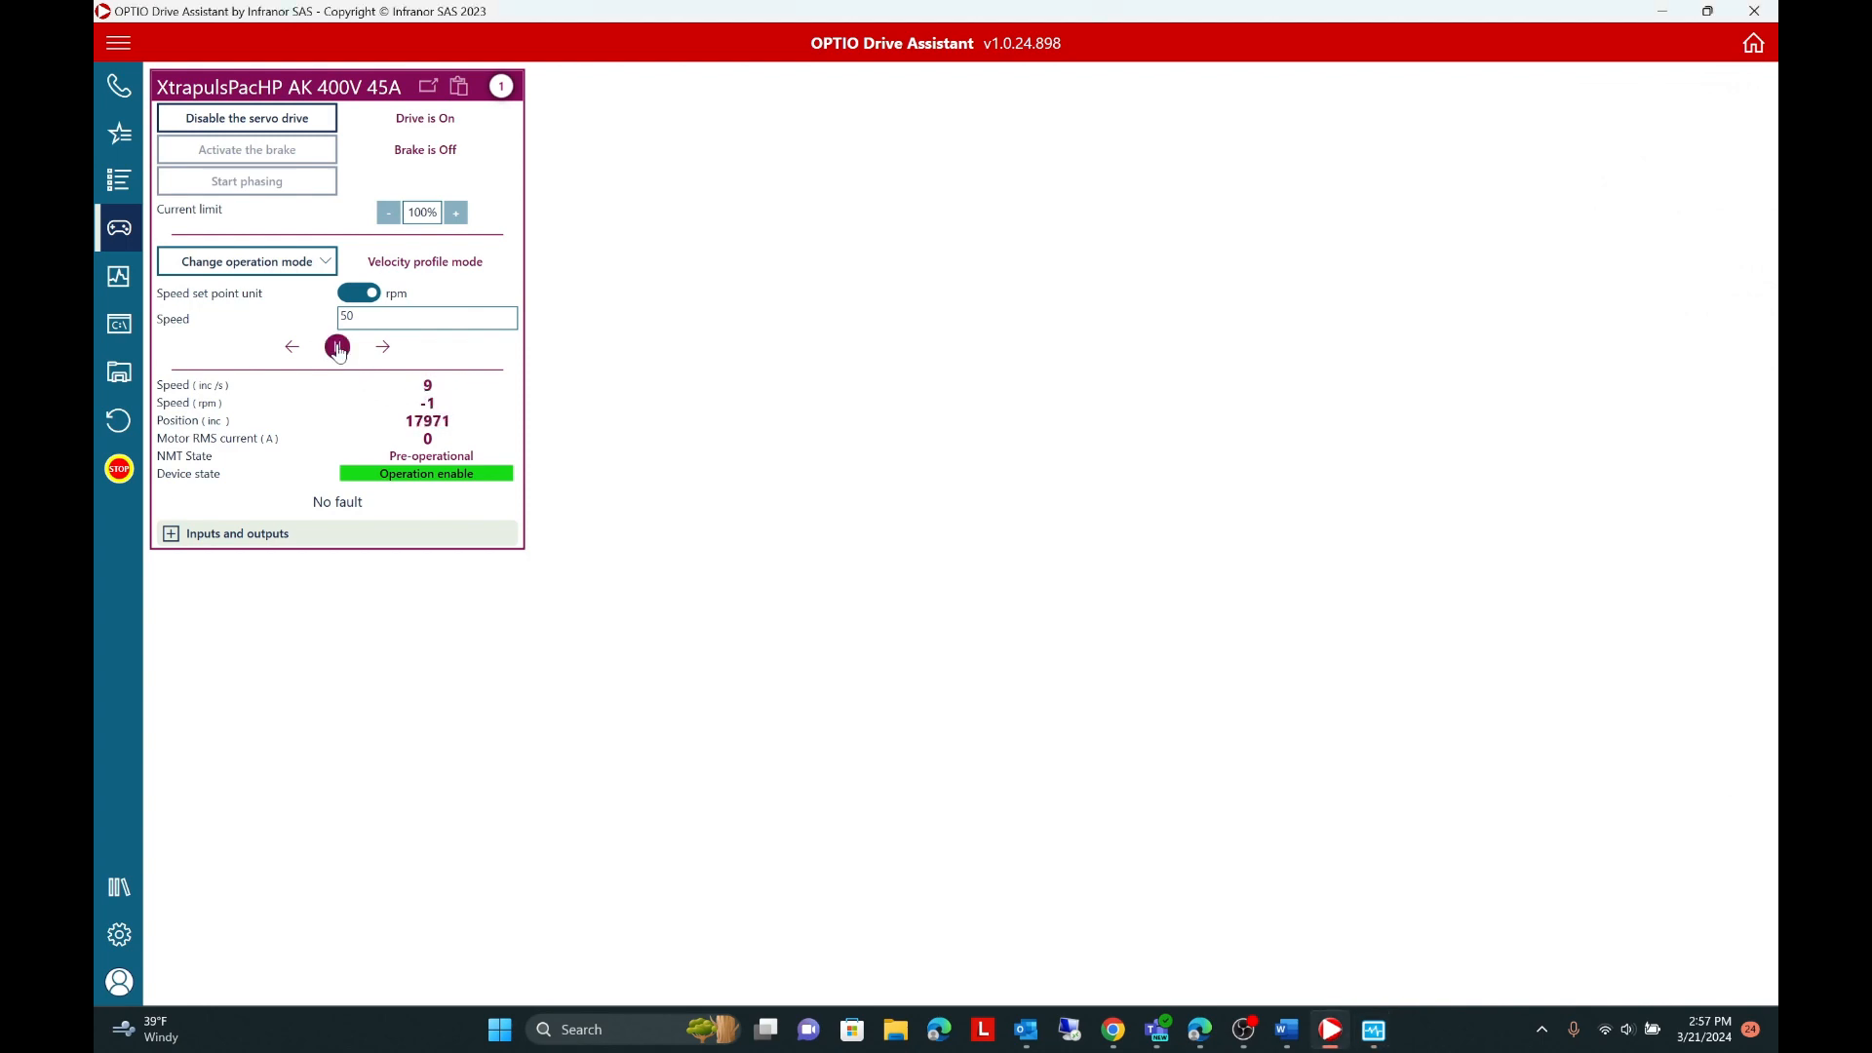